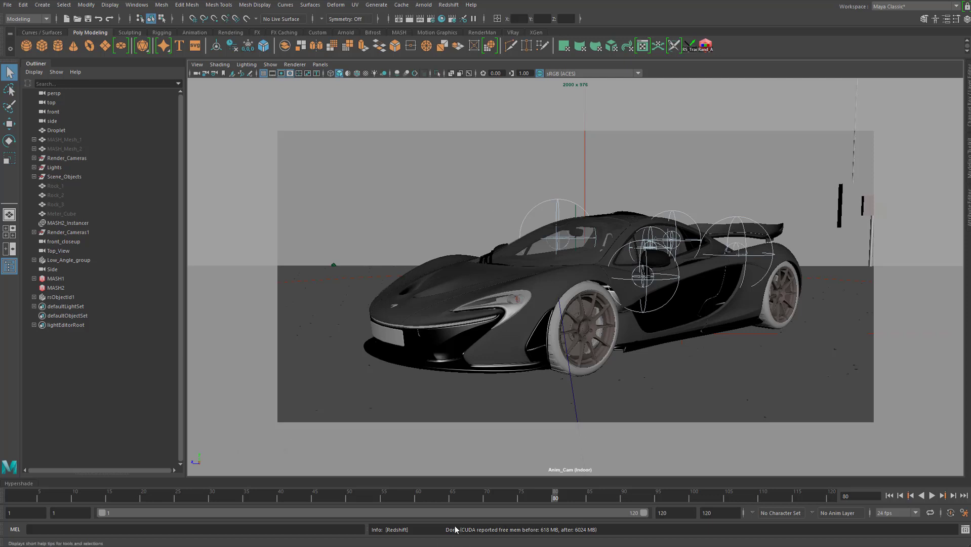
# Bring up the Redshift Render View and render frame 80 from Anim_Cam
pyautogui.moveTo(679, 546); pyautogui.dragTo(446, 47)
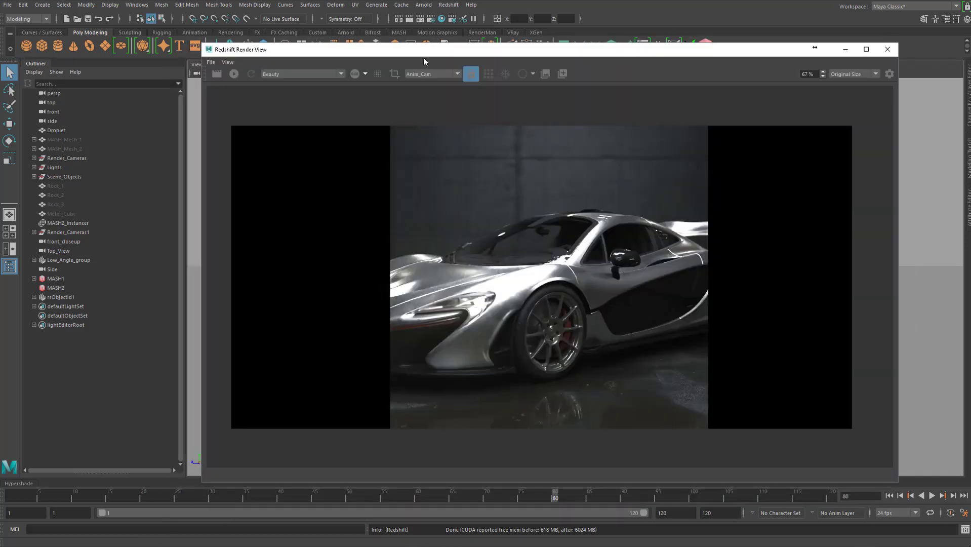
pyautogui.click(216, 74)
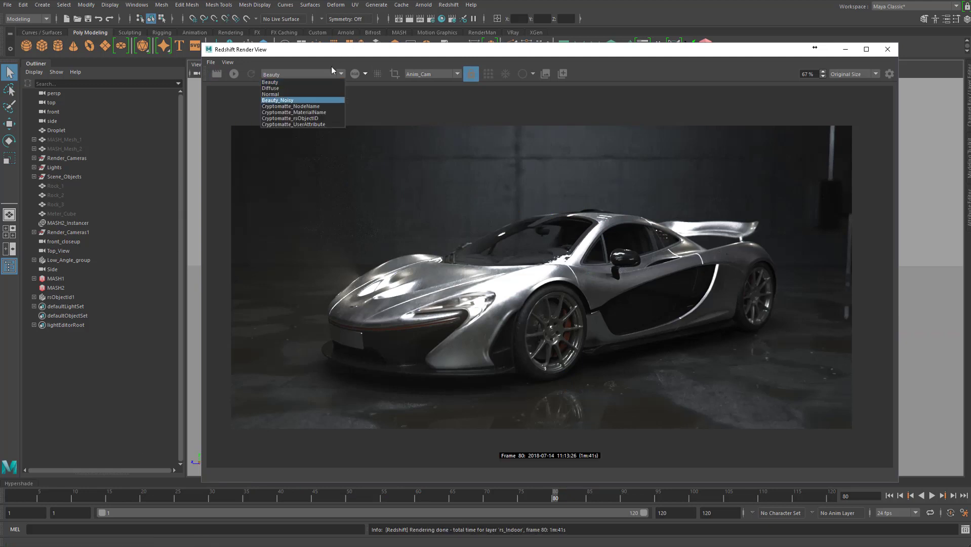
# Examine the Cryptomatte NodeName, MaterialName, rsObjectID and UserAttribute passes of the render, and return to the Beauty pass
pyautogui.click(275, 89)
pyautogui.click(285, 106)
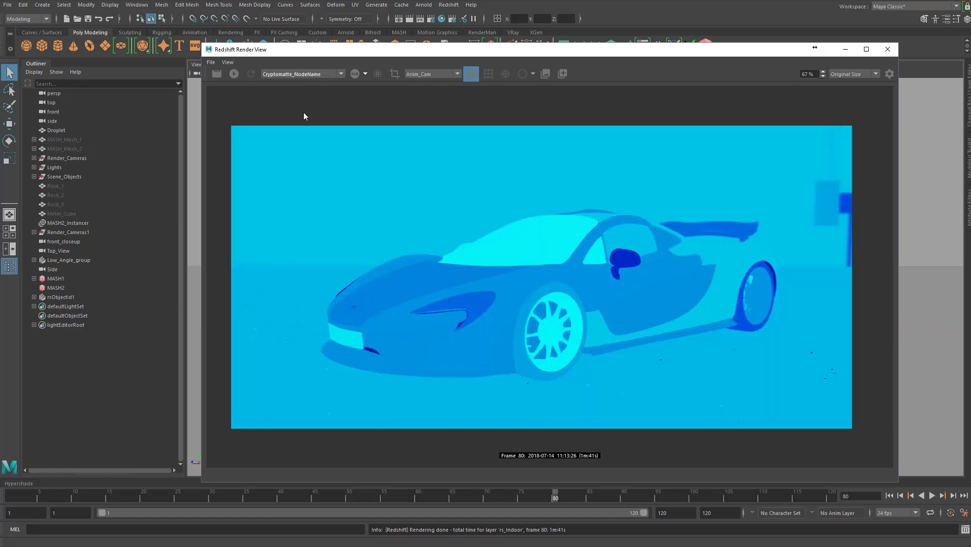
pyautogui.click(326, 75)
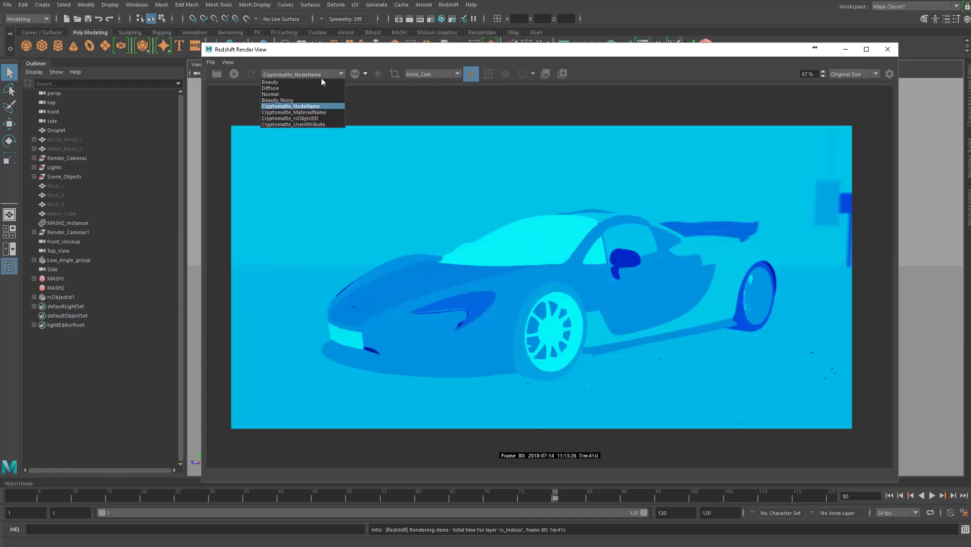
pyautogui.click(316, 97)
pyautogui.click(319, 74)
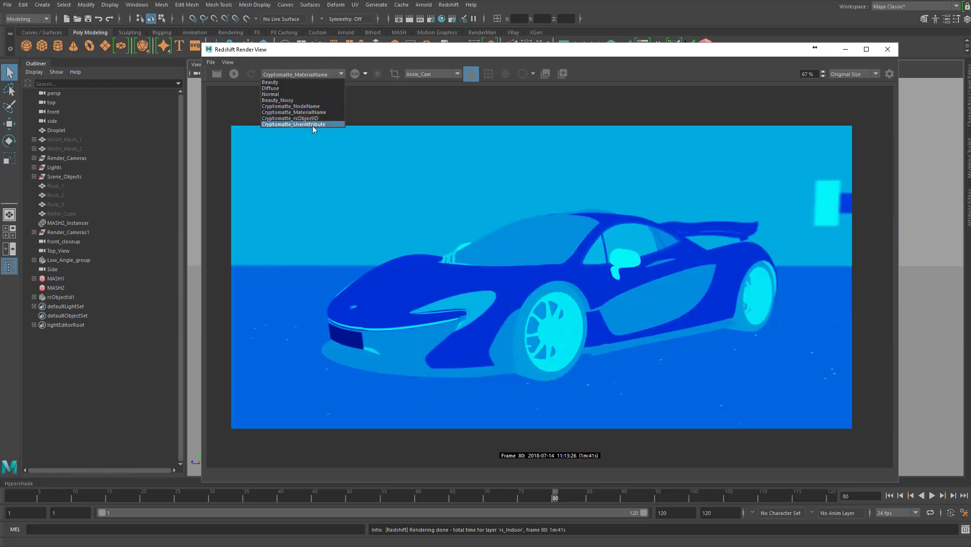
pyautogui.click(312, 124)
pyautogui.click(331, 73)
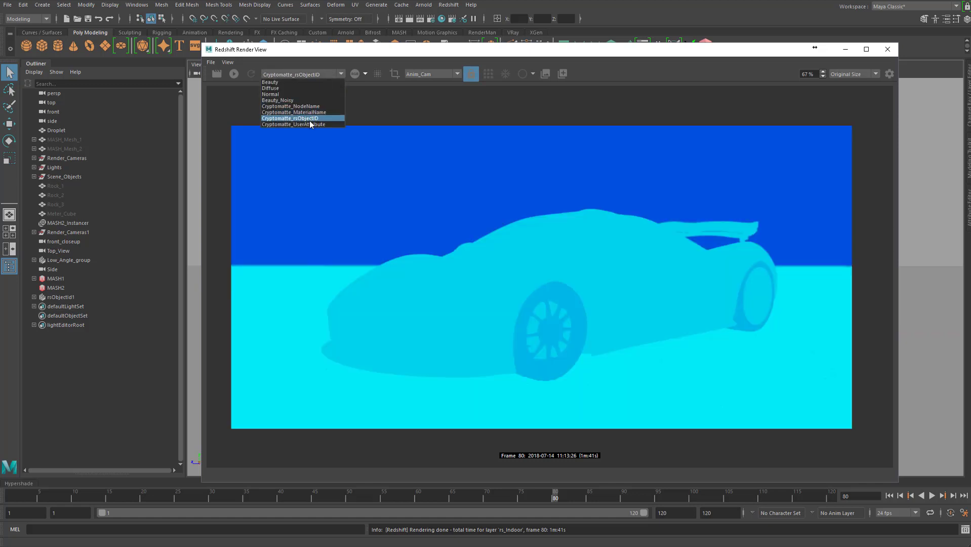
pyautogui.click(308, 126)
pyautogui.click(328, 73)
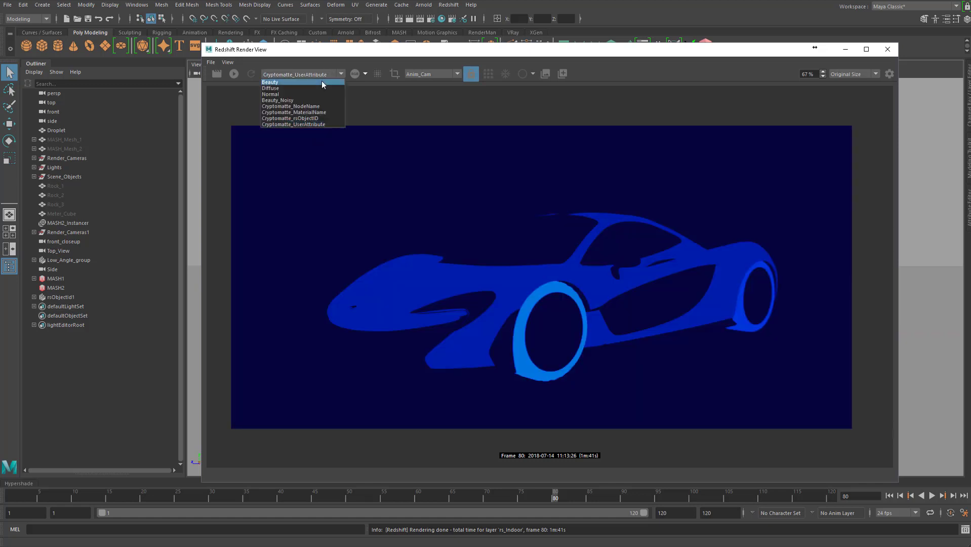
pyautogui.click(321, 81)
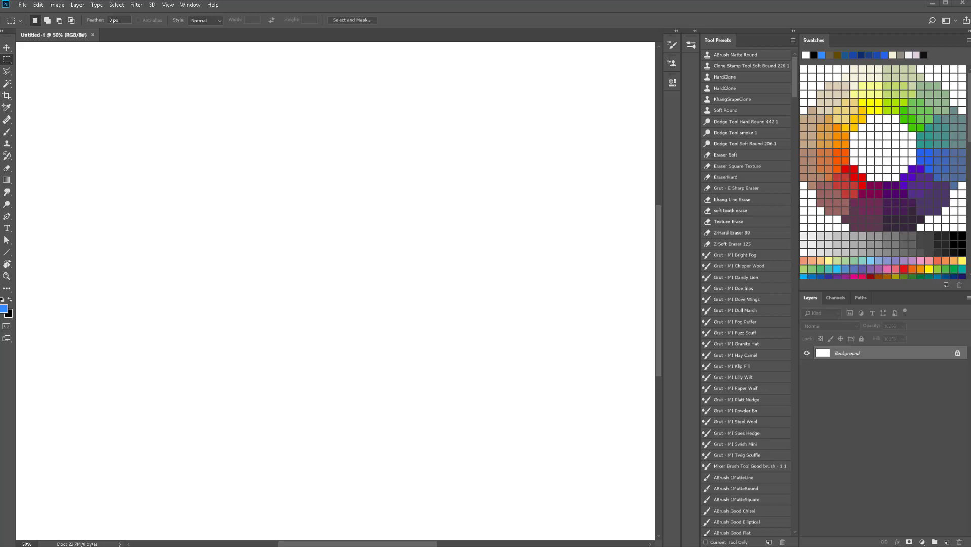
pyautogui.moveTo(369, 546); pyautogui.dragTo(307, 54)
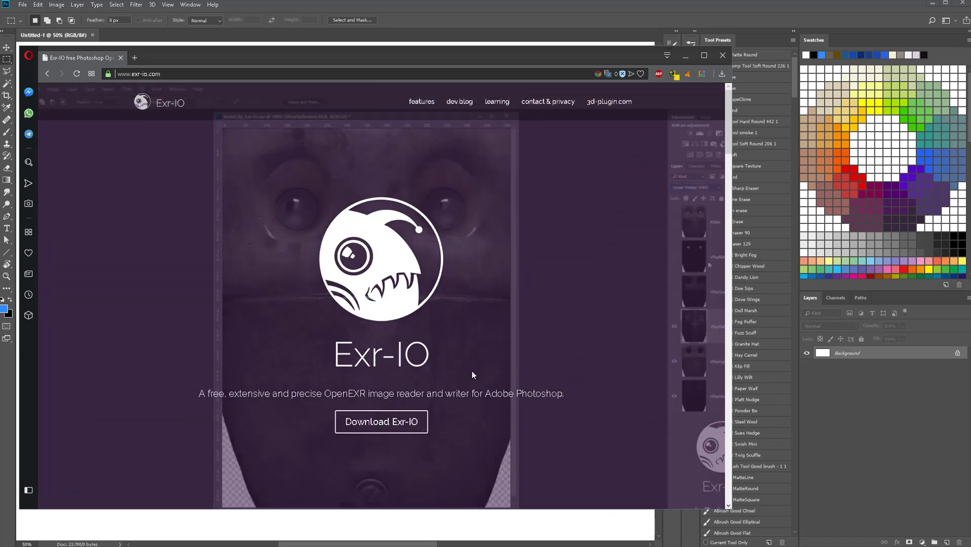
pyautogui.scroll(-4, 474, 377)
pyautogui.scroll(-2, 180, 281)
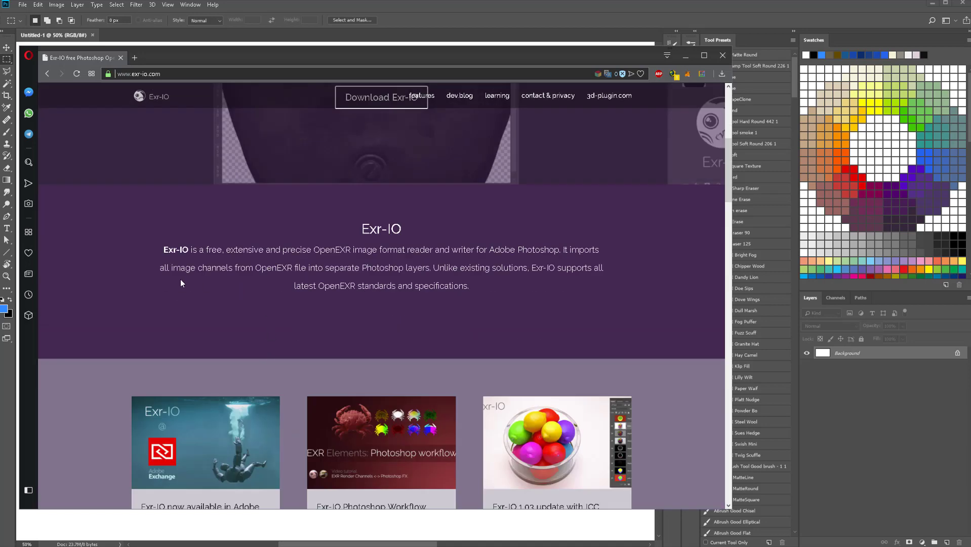
pyautogui.scroll(-2, 180, 282)
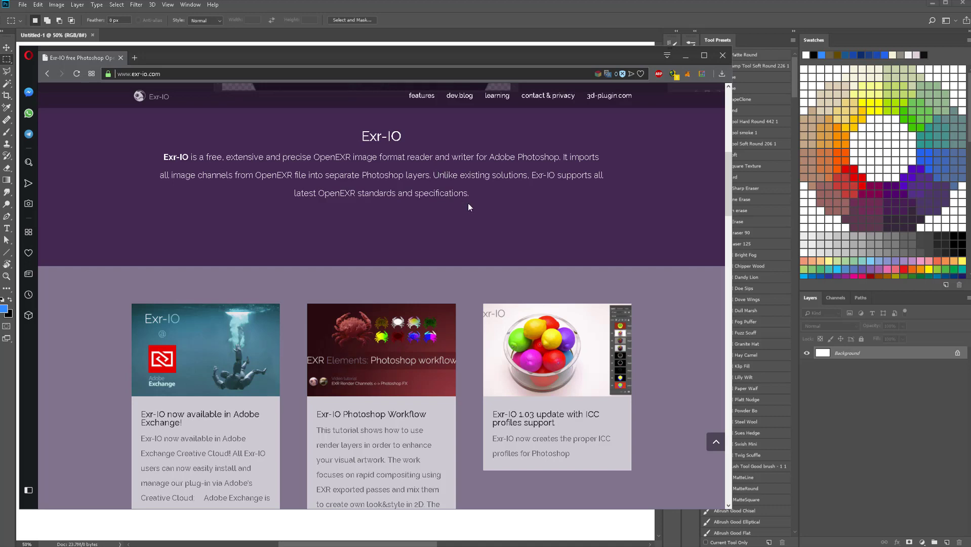
pyautogui.scroll(-1, 286, 354)
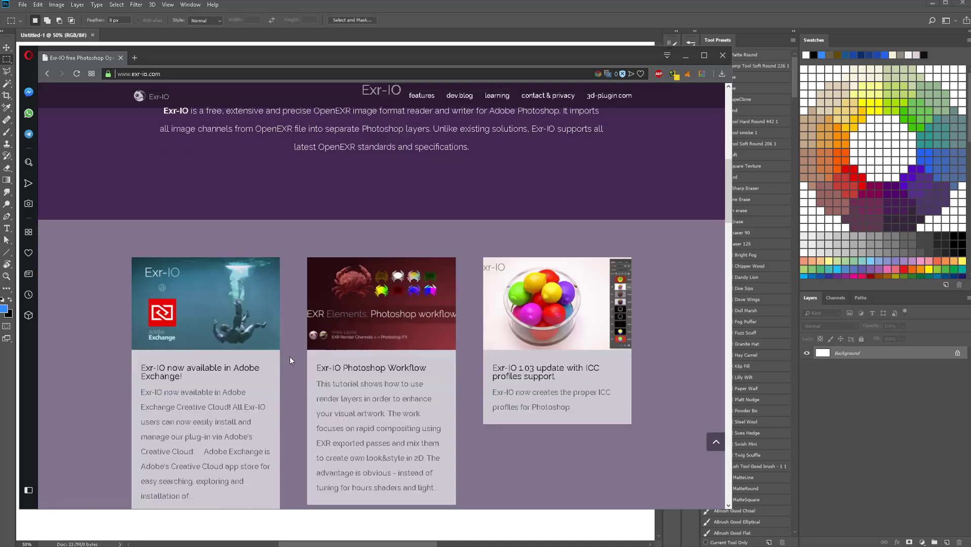
pyautogui.scroll(-3, 291, 356)
pyautogui.scroll(10, 299, 344)
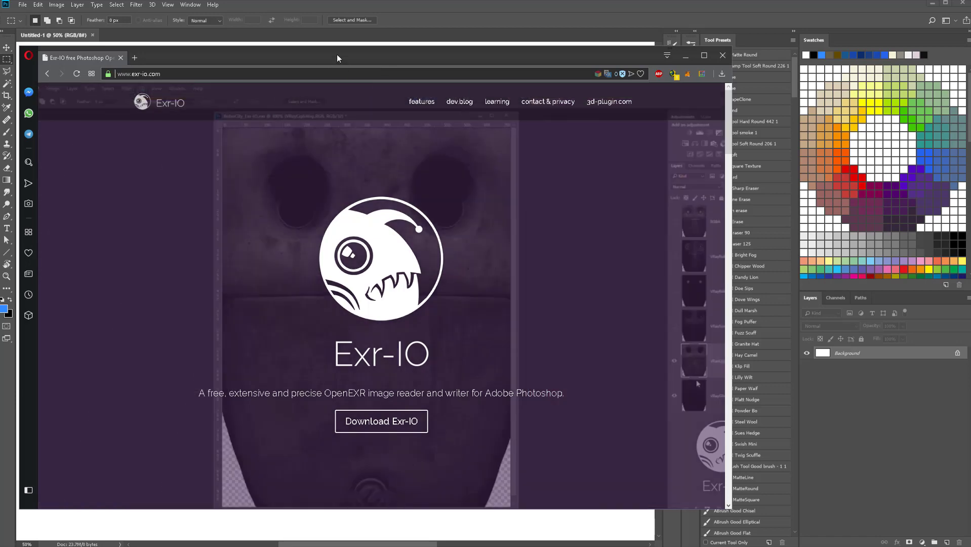
# Open cryptomatte_example_01.Indoor.Anim_Cam.0080.exr in Photoshop with Split alpha, Colorize ID layers and Create Photoshop groups enabled, and delete its alpha layer A
pyautogui.click(745, 542)
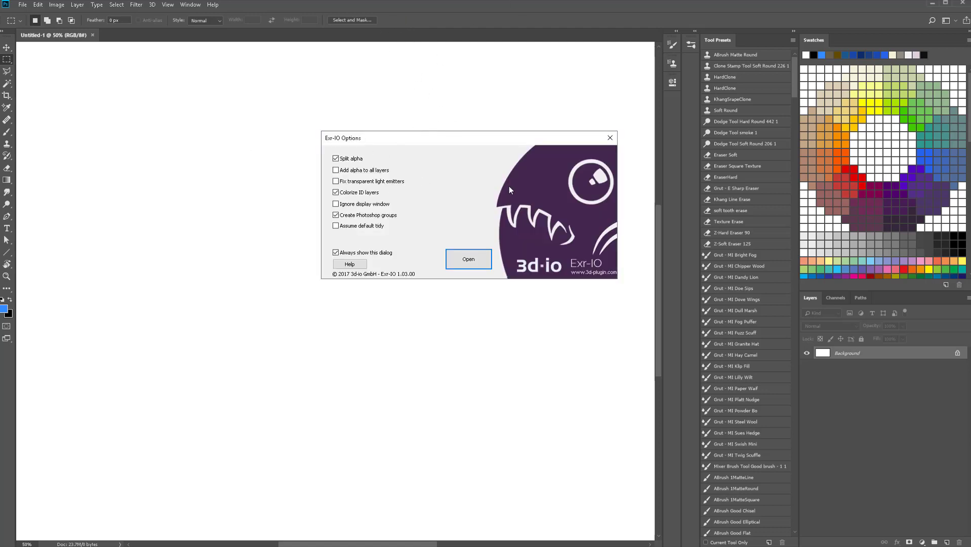
pyautogui.moveTo(448, 142); pyautogui.dragTo(349, 182)
pyautogui.moveTo(350, 182); pyautogui.dragTo(371, 178)
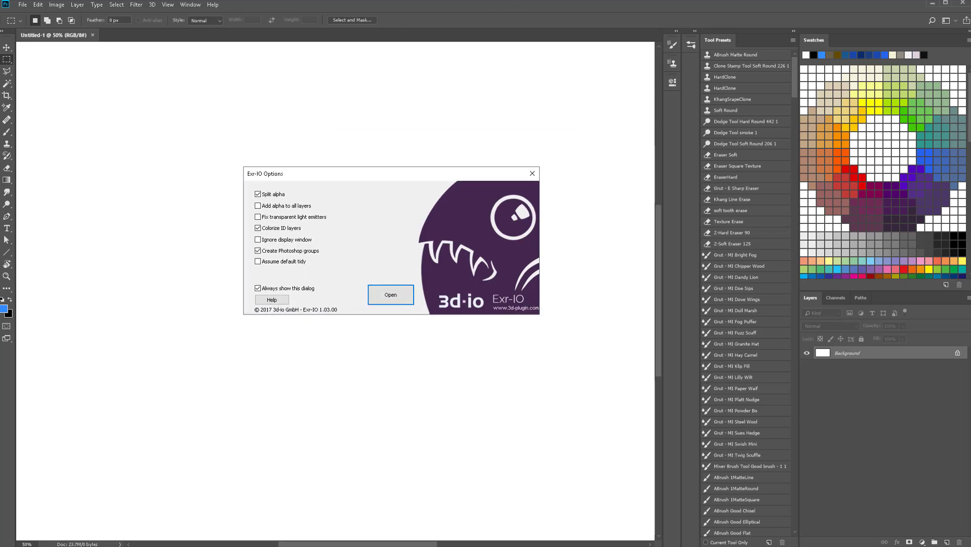
pyautogui.moveTo(291, 175); pyautogui.dragTo(308, 169)
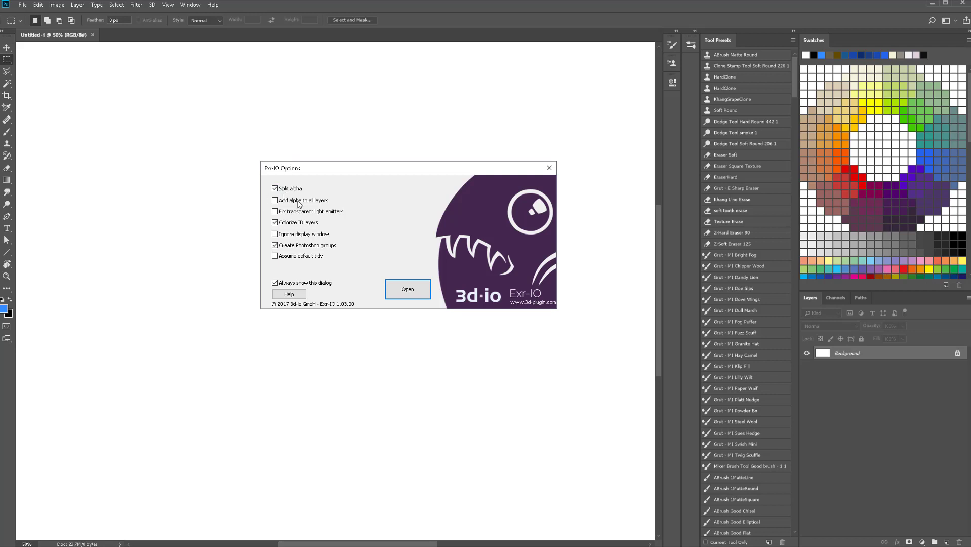
pyautogui.click(401, 288)
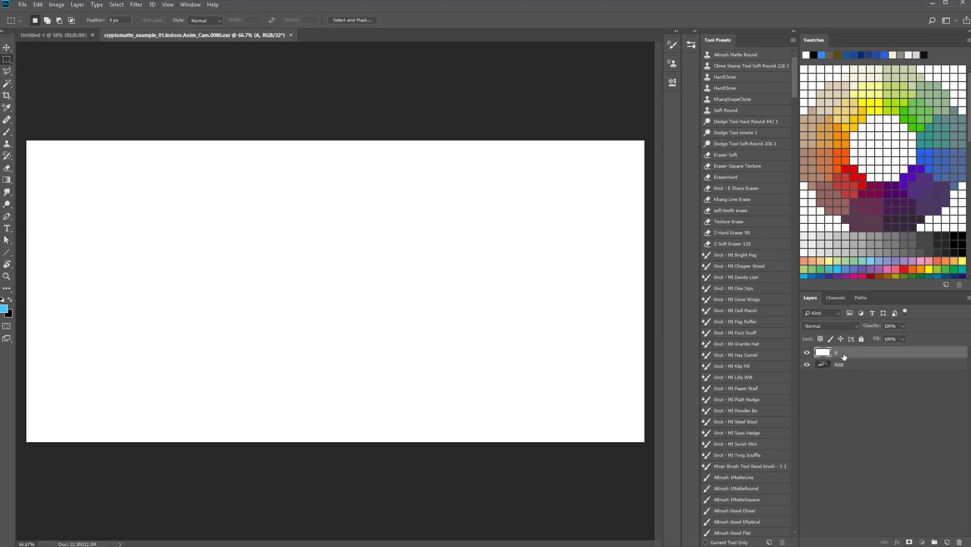
pyautogui.moveTo(876, 356); pyautogui.dragTo(959, 542)
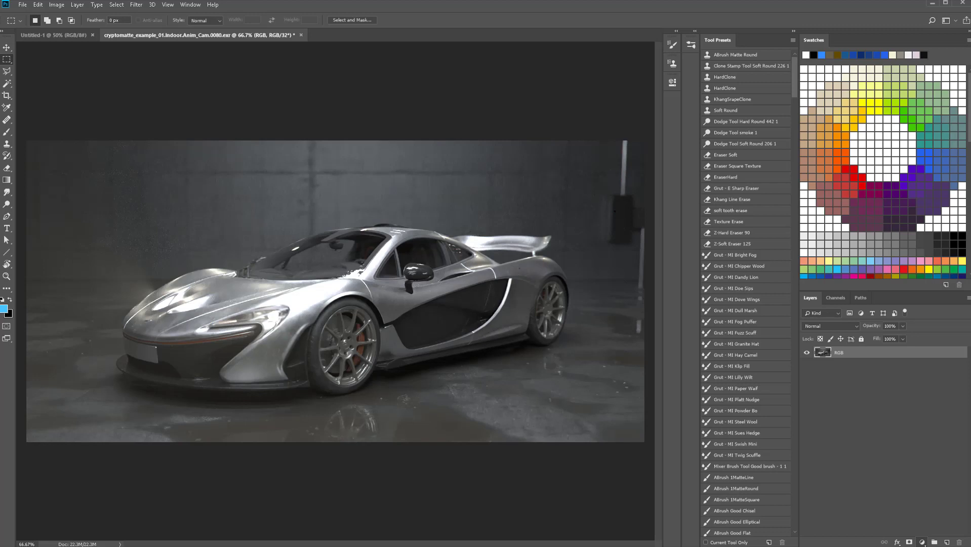
# Add a Color Lookup adjustment layer using the GC_Carbon_Saber-709.cube 3DLUT file, and close the blank Untitled-1 document
pyautogui.click(901, 476)
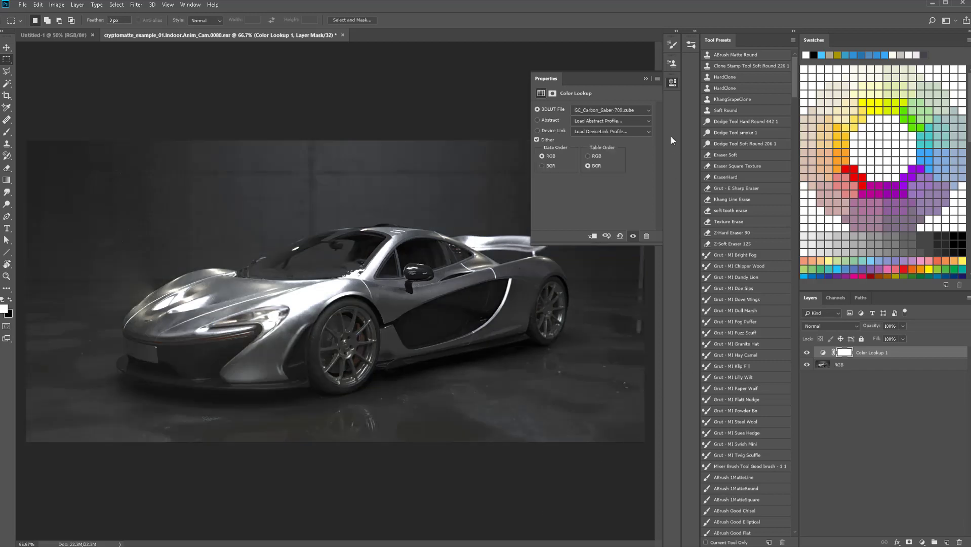
pyautogui.click(672, 83)
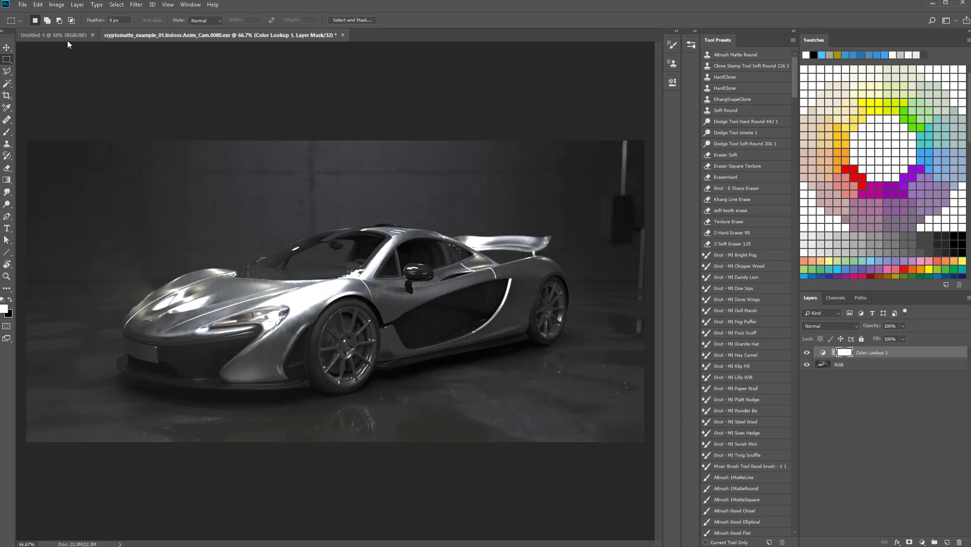
pyautogui.click(91, 34)
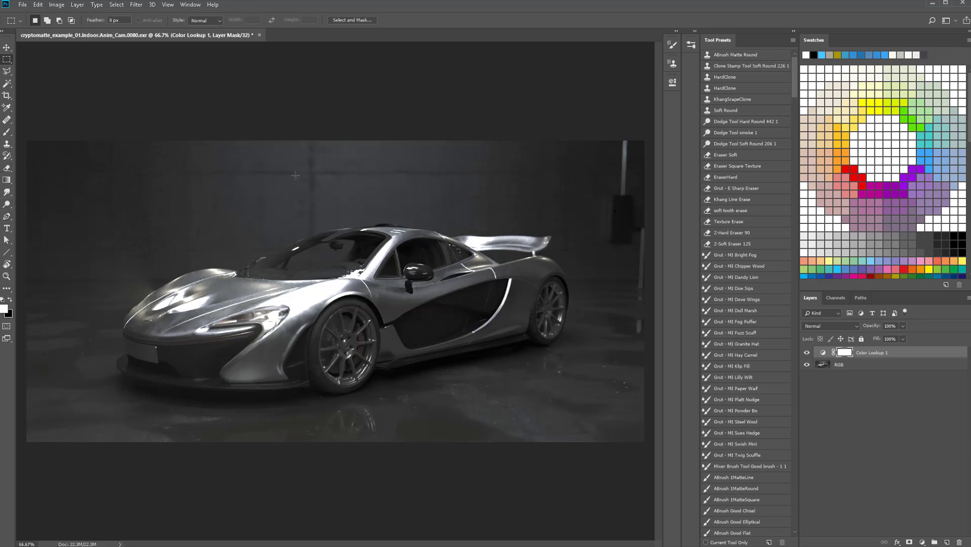
# Convert the beauty image to 16 Bits/Channel, merging its layers and using the Exposure and Gamma method for HDR toning
pyautogui.click(60, 5)
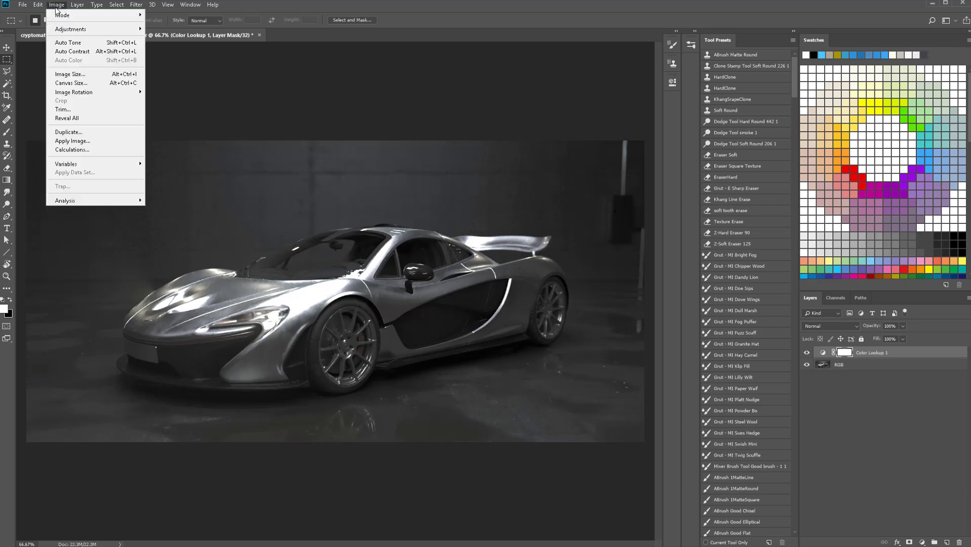
pyautogui.moveTo(77, 5)
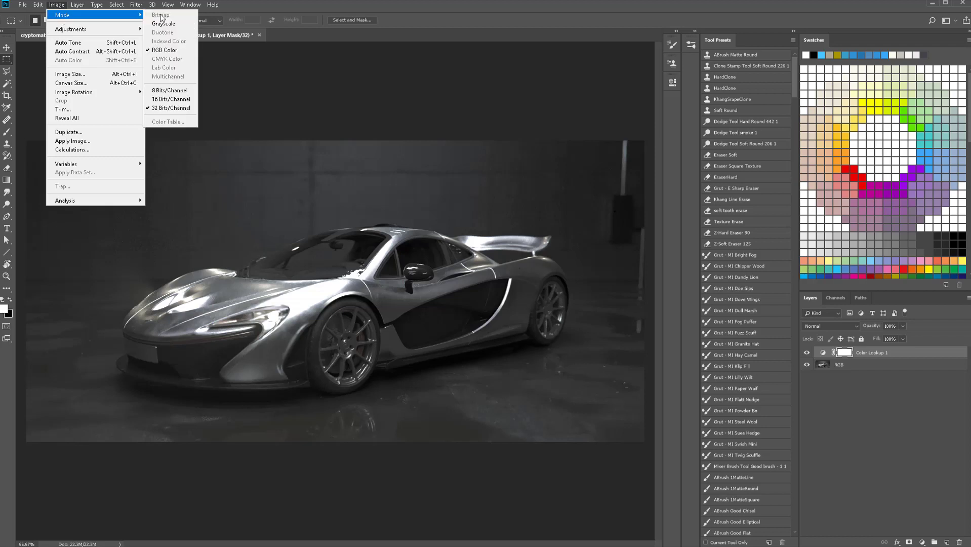
pyautogui.click(167, 98)
pyautogui.click(455, 204)
pyautogui.press('i')
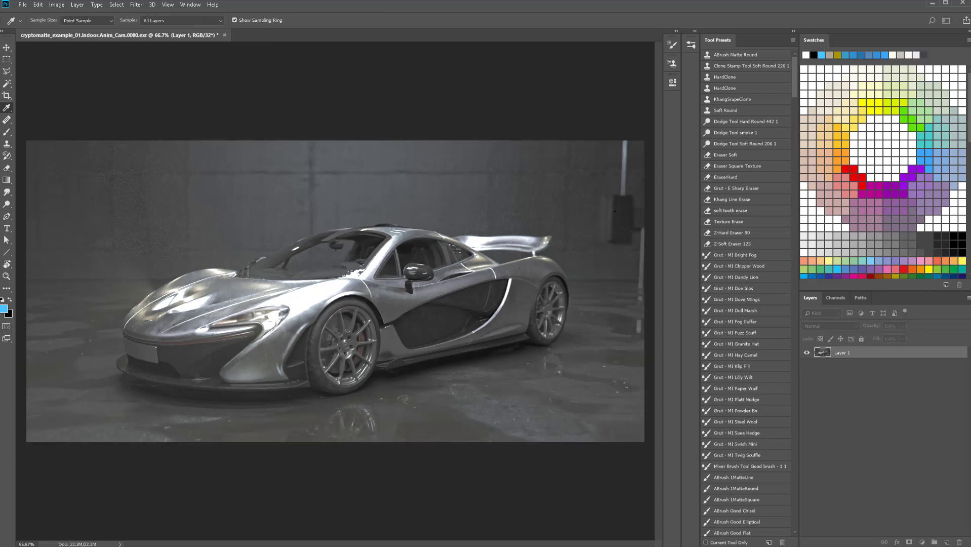
pyautogui.click(522, 147)
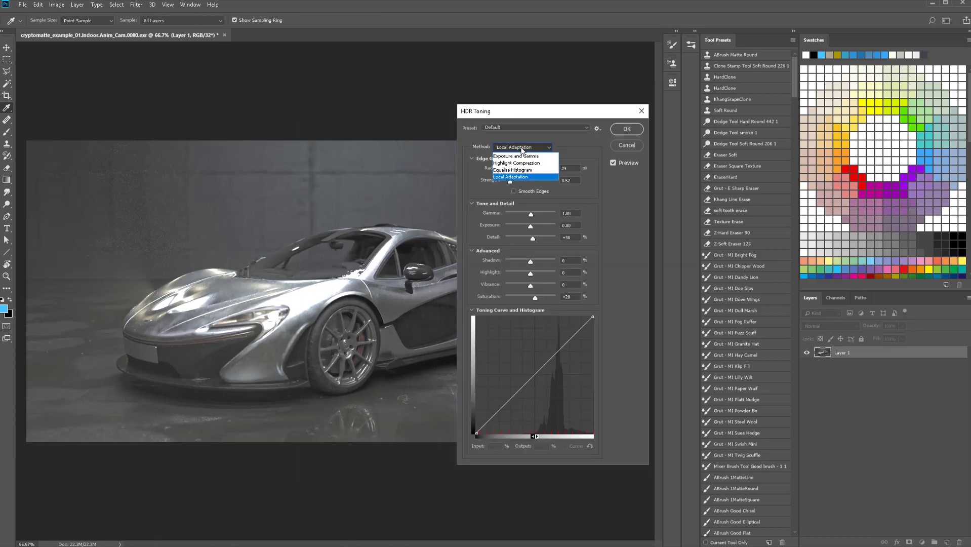
pyautogui.click(517, 156)
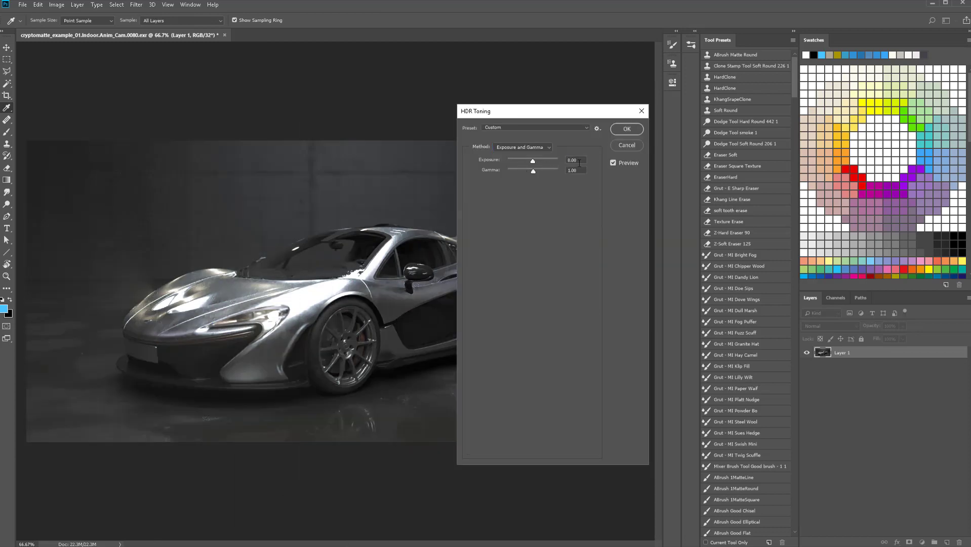
pyautogui.click(627, 129)
pyautogui.press('m')
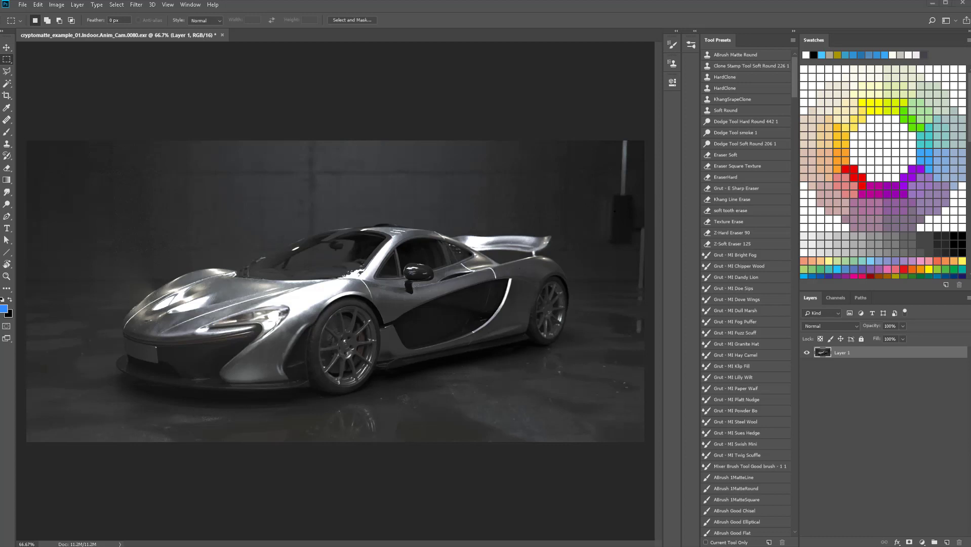
# Open the Cryptomatte_MaterialName EXR with the same Exr-IO options and hide all its CryptoMaterial layers from the top down
pyautogui.moveTo(321, 169); pyautogui.dragTo(441, 18)
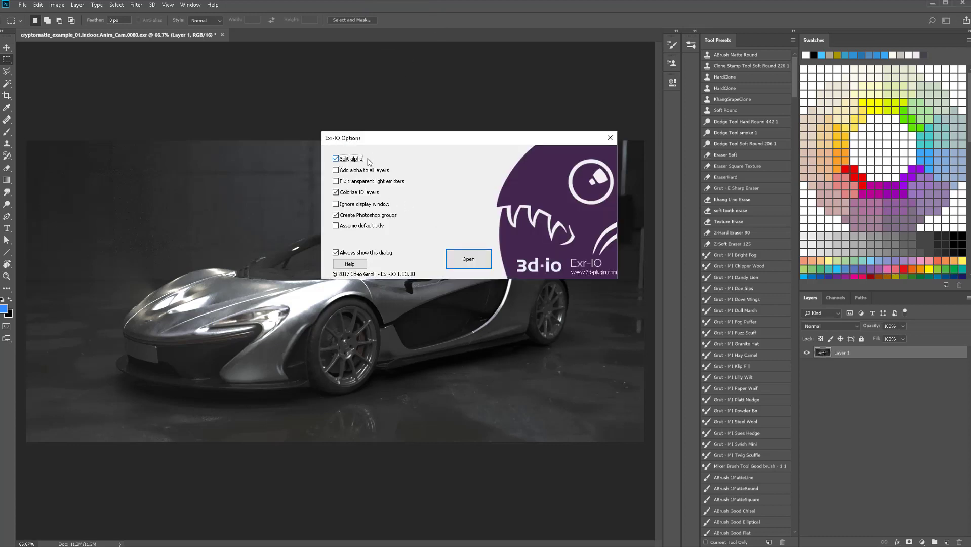
pyautogui.click(470, 259)
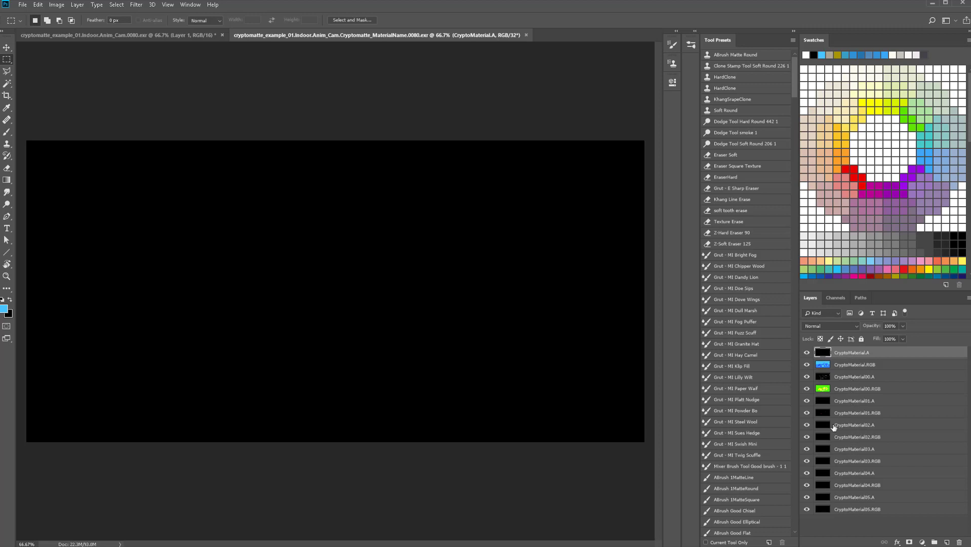
pyautogui.click(808, 353)
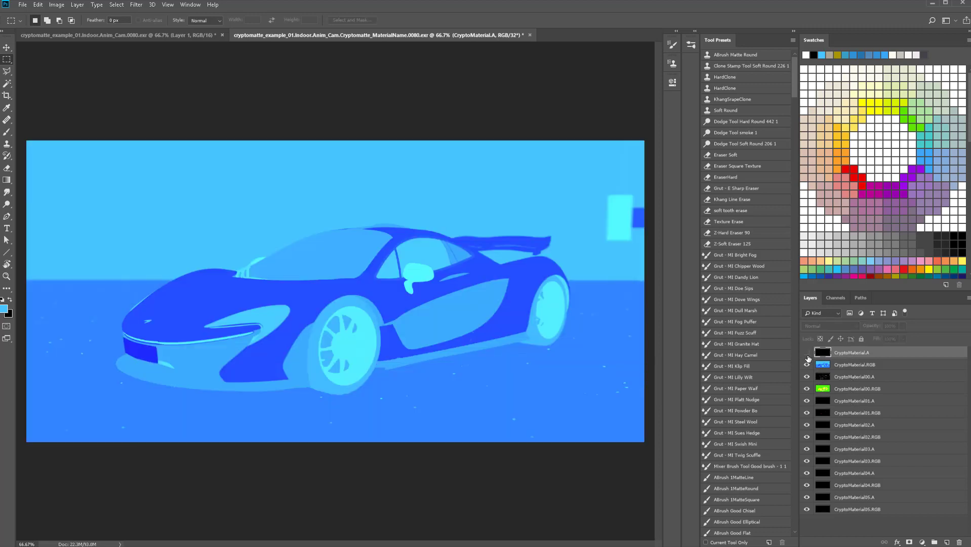
pyautogui.click(806, 365)
pyautogui.click(806, 364)
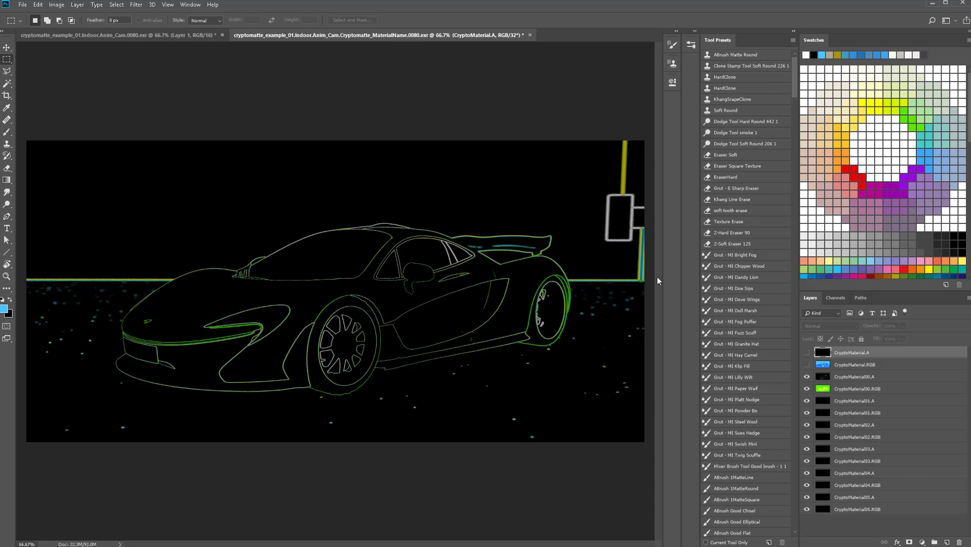
pyautogui.click(807, 376)
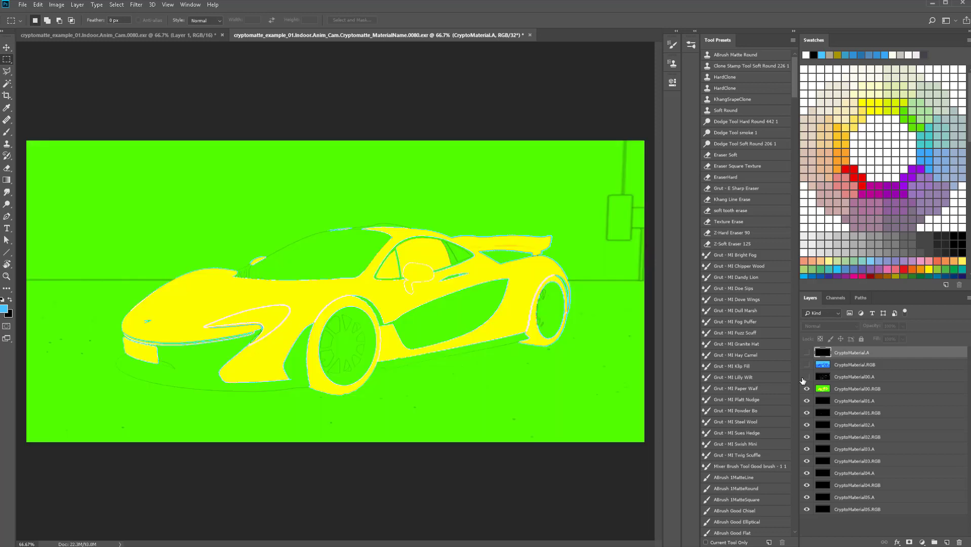
pyautogui.moveTo(809, 391); pyautogui.dragTo(807, 510)
# Delete every layer of the Cryptomatte_MaterialName document except CryptoMaterial.RGB
pyautogui.click(866, 511)
pyautogui.keyDown('shift'); pyautogui.click(876, 365); pyautogui.keyUp('shift')
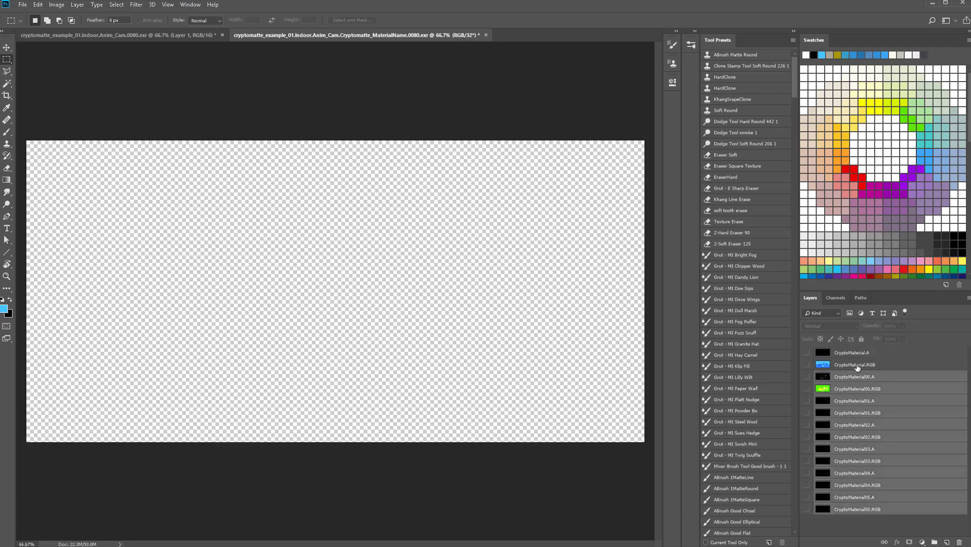
pyautogui.keyDown('shift'); pyautogui.click(863, 353); pyautogui.keyUp('shift')
pyautogui.click(959, 542)
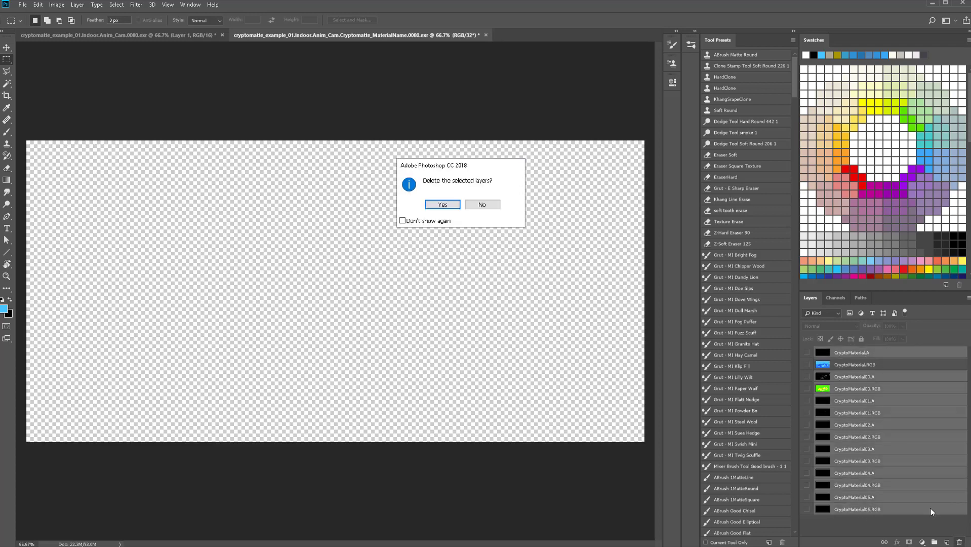
pyautogui.click(452, 208)
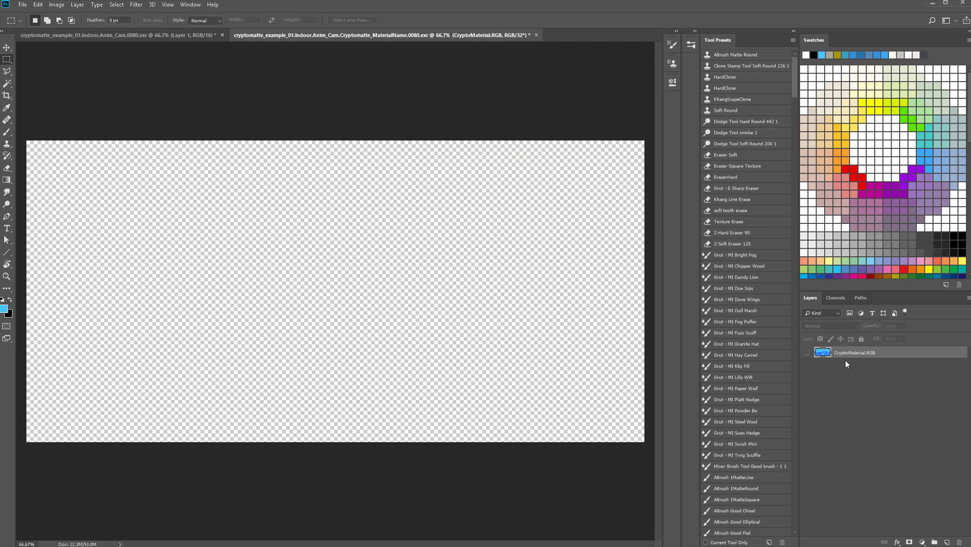
# Make the CryptoMaterial.RGB layer of the Cryptomatte_MaterialName document visible
pyautogui.click(806, 353)
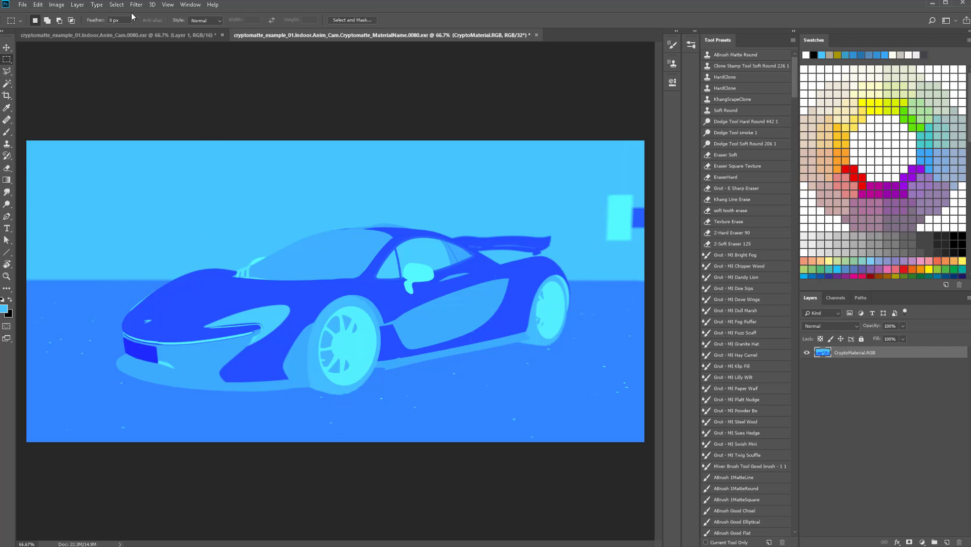
pyautogui.click(56, 4)
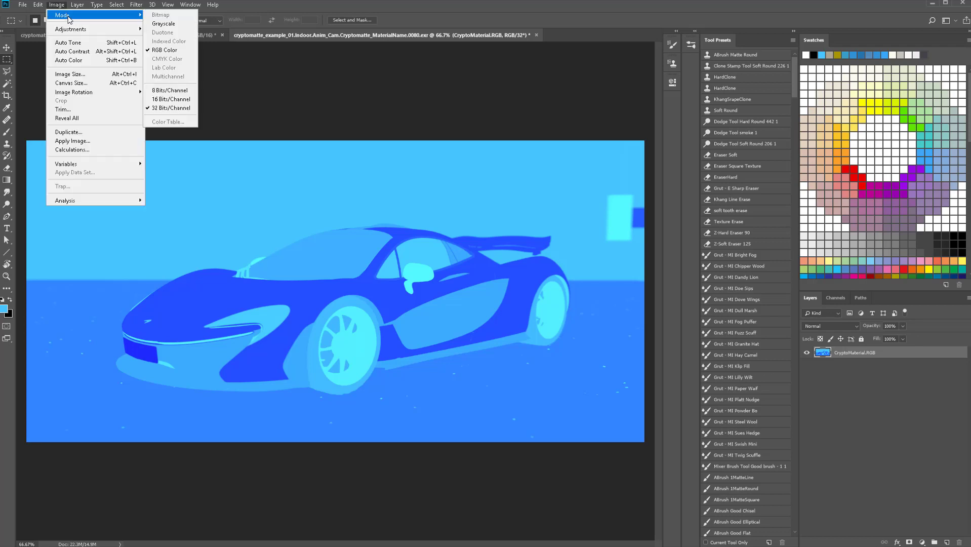
pyautogui.click(58, 5)
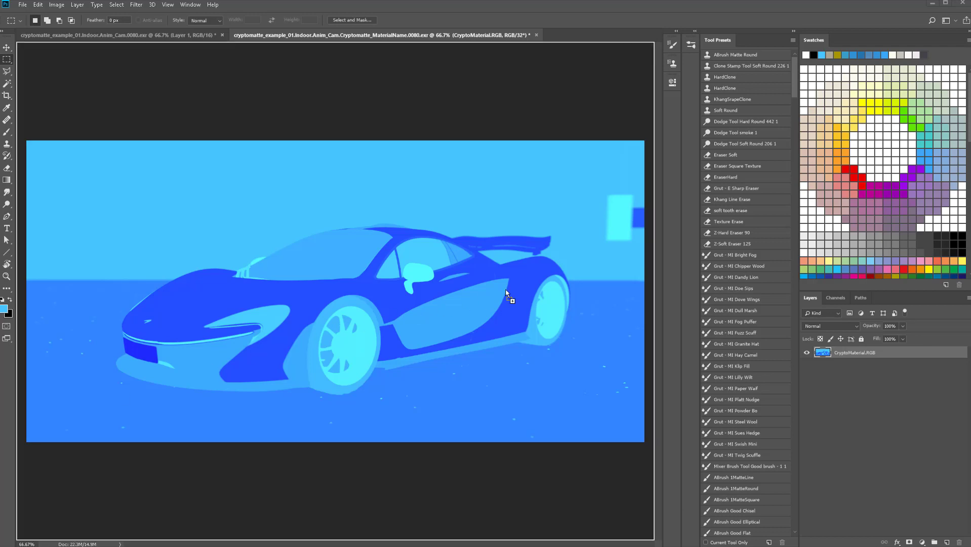
pyautogui.moveTo(506, 290); pyautogui.dragTo(372, 257)
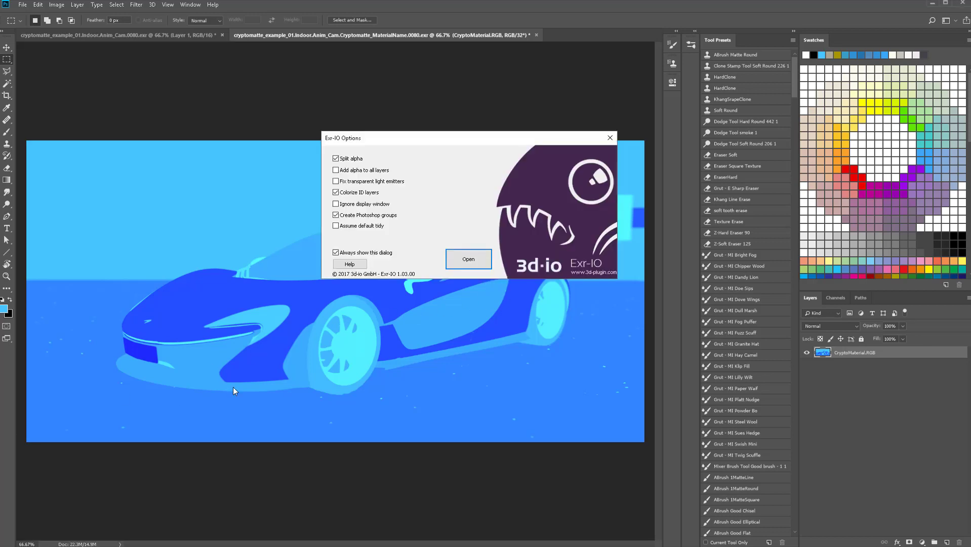
pyautogui.click(477, 261)
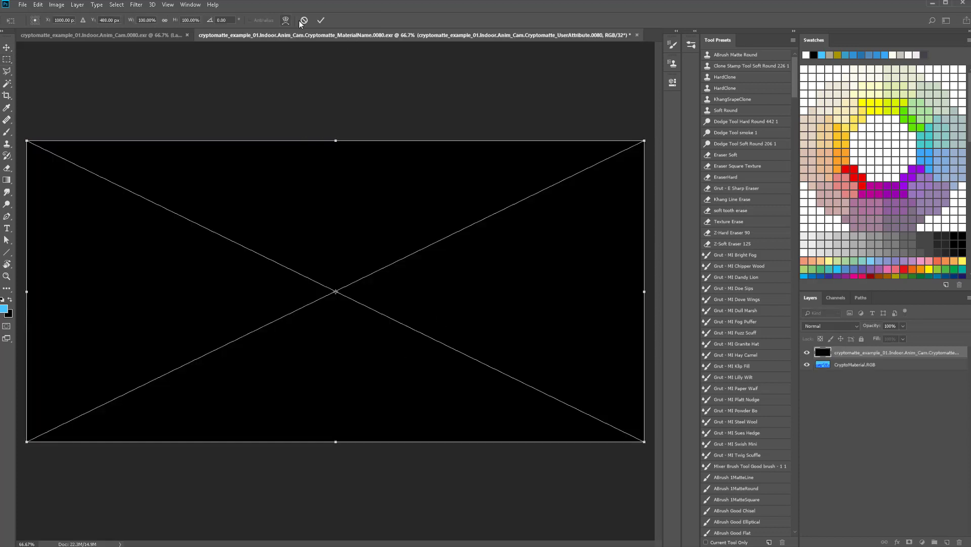
pyautogui.click(305, 22)
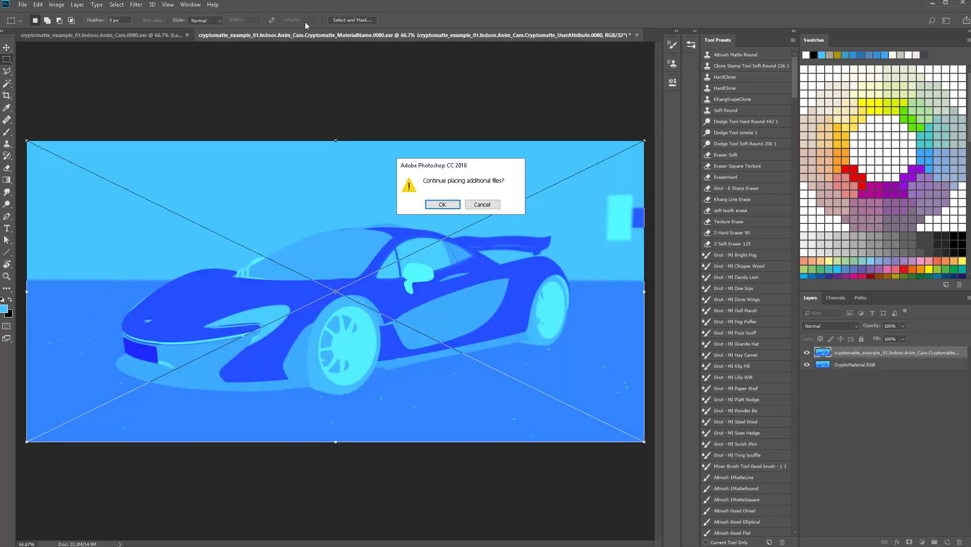
pyautogui.click(482, 204)
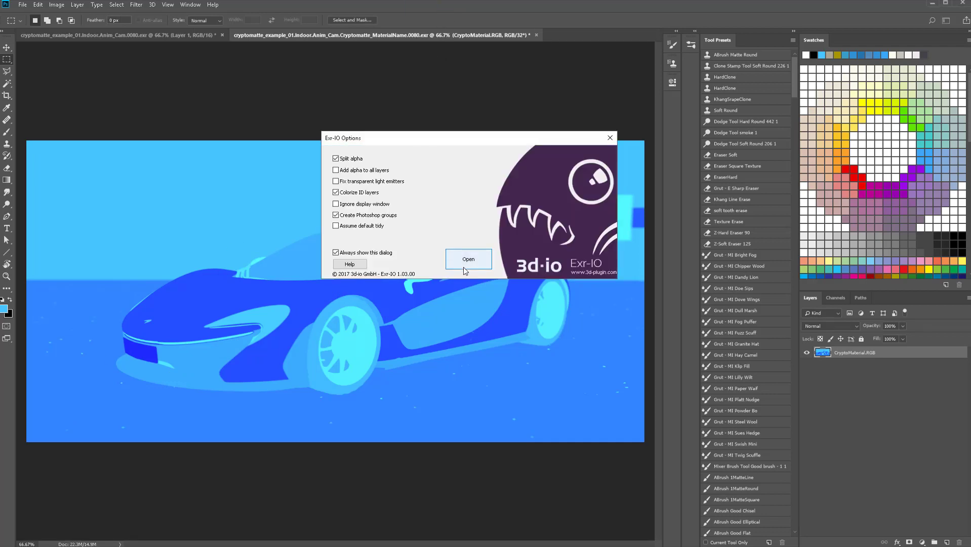
# Open the Cryptomatte_NodeName EXR through Exr-IO, isolate CryptoMesh.RGB and flatten the image, discarding the hidden layers
pyautogui.click(464, 270)
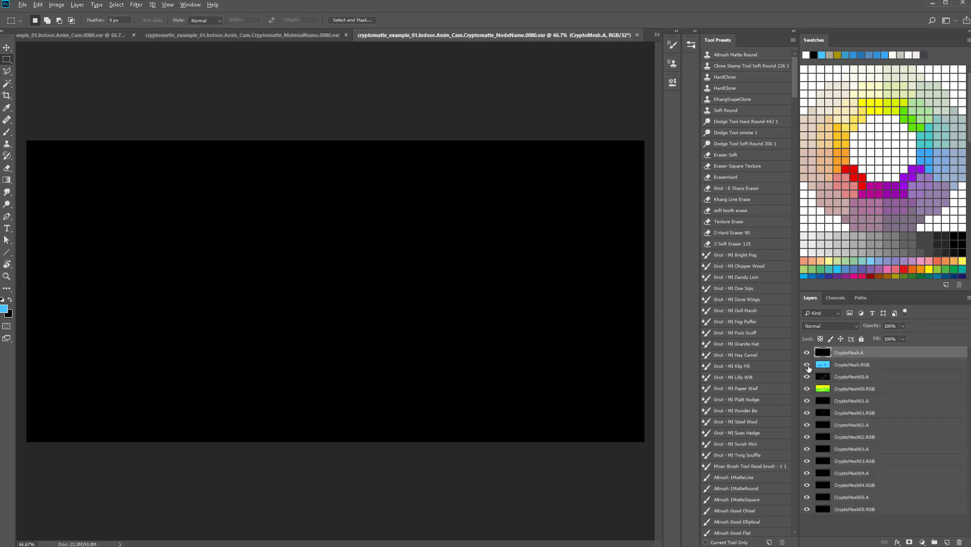
pyautogui.keyDown('alt'); pyautogui.click(807, 365); pyautogui.keyUp('alt')
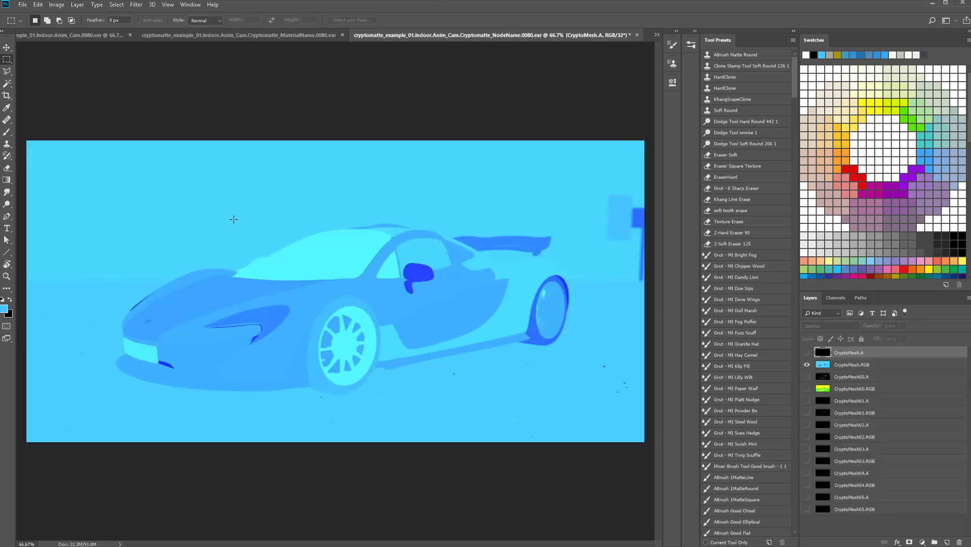
pyautogui.click(76, 4)
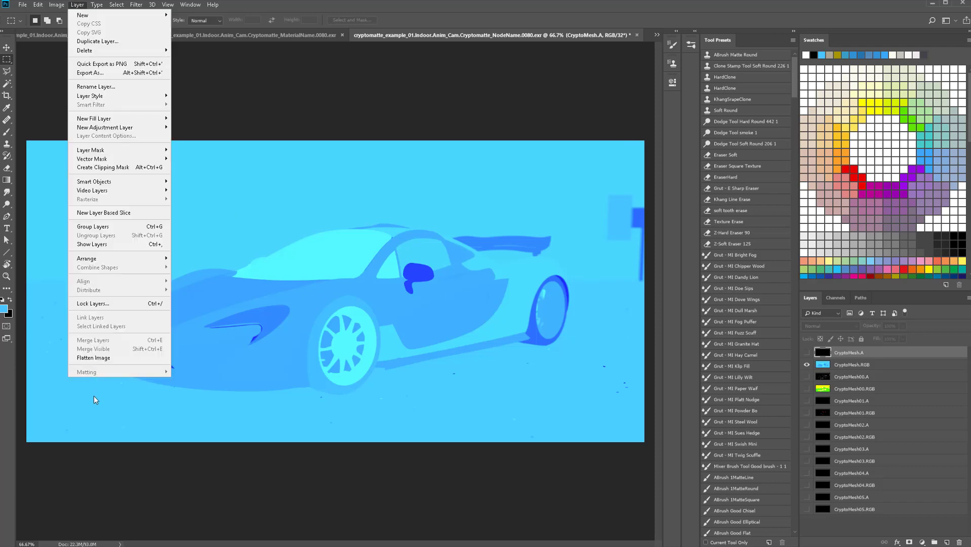
pyautogui.click(104, 359)
pyautogui.click(442, 205)
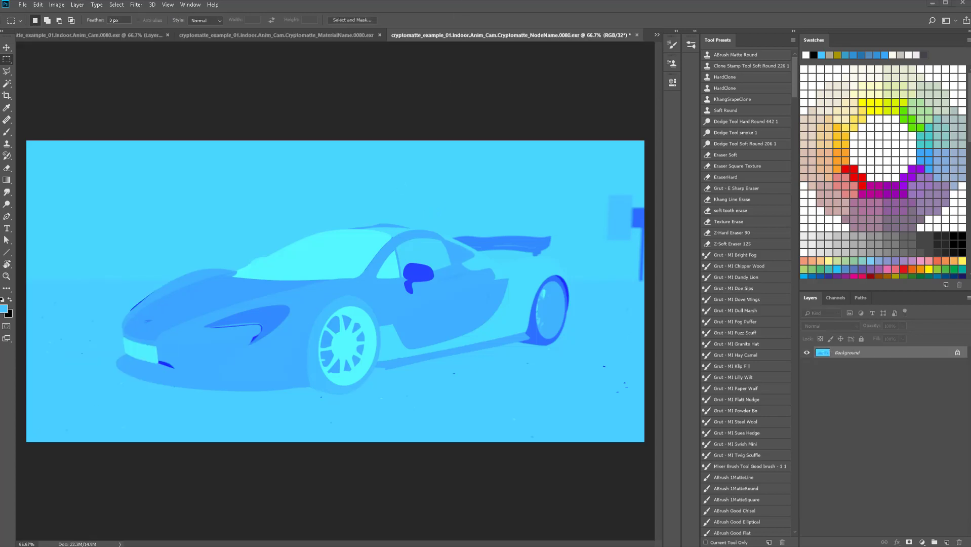
# Open the Cryptomatte_rsObjectID EXR through Exr-IO, isolate CryptoUserObjectID.RGB and flatten the image, discarding the hidden layers
pyautogui.click(462, 254)
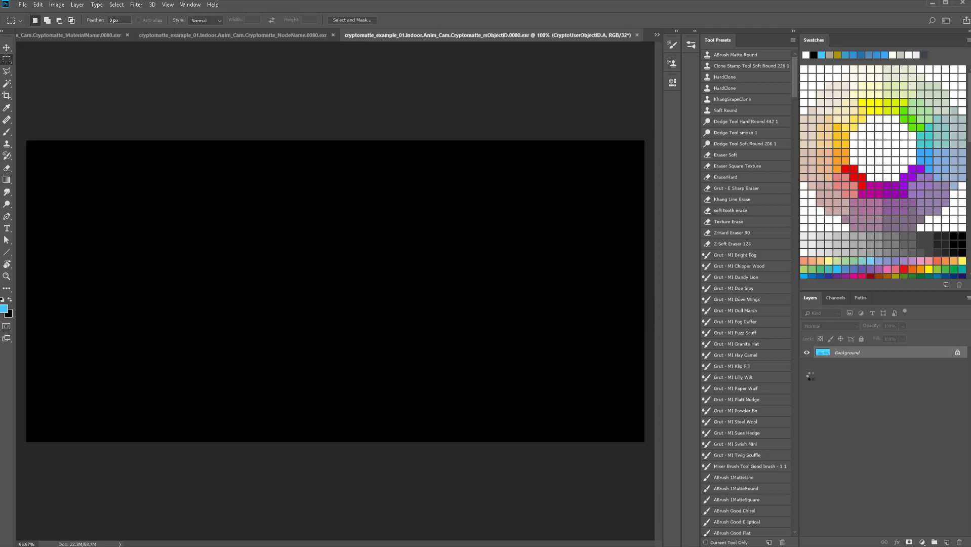
pyautogui.keyDown('alt'); pyautogui.click(806, 364); pyautogui.keyUp('alt')
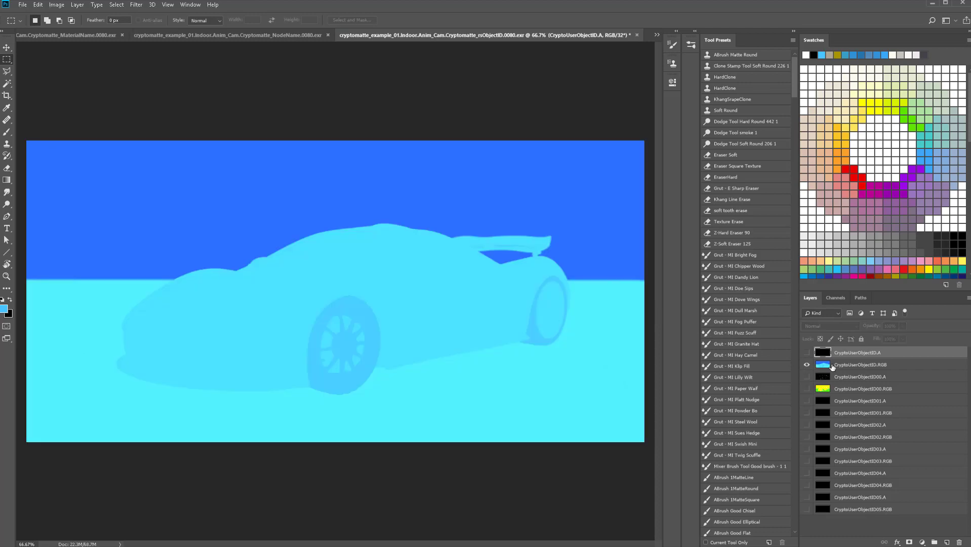
pyautogui.click(78, 5)
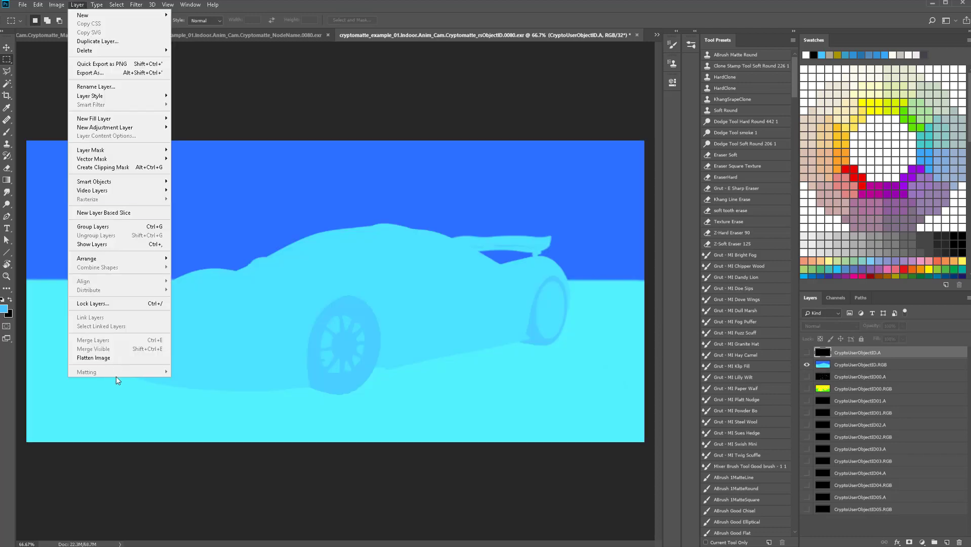
pyautogui.click(94, 357)
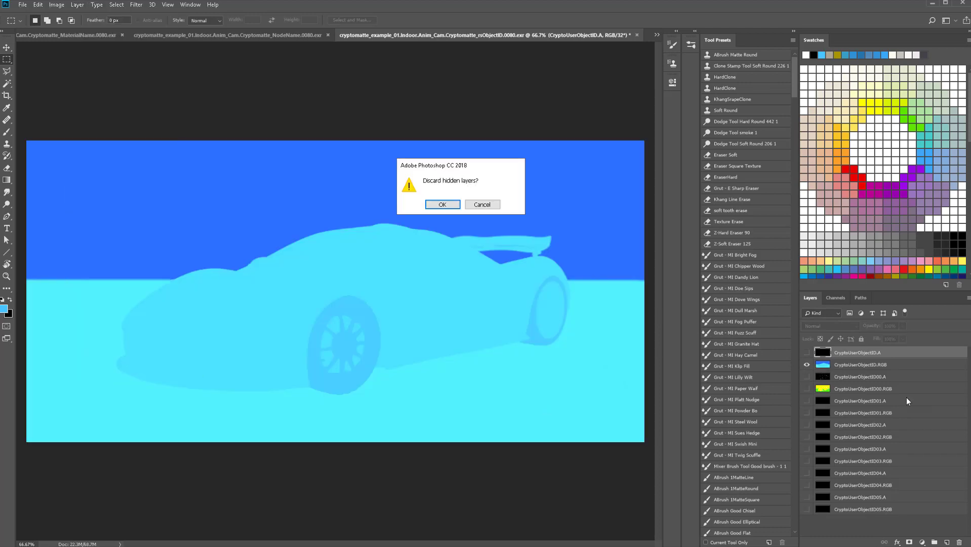
pyautogui.click(441, 204)
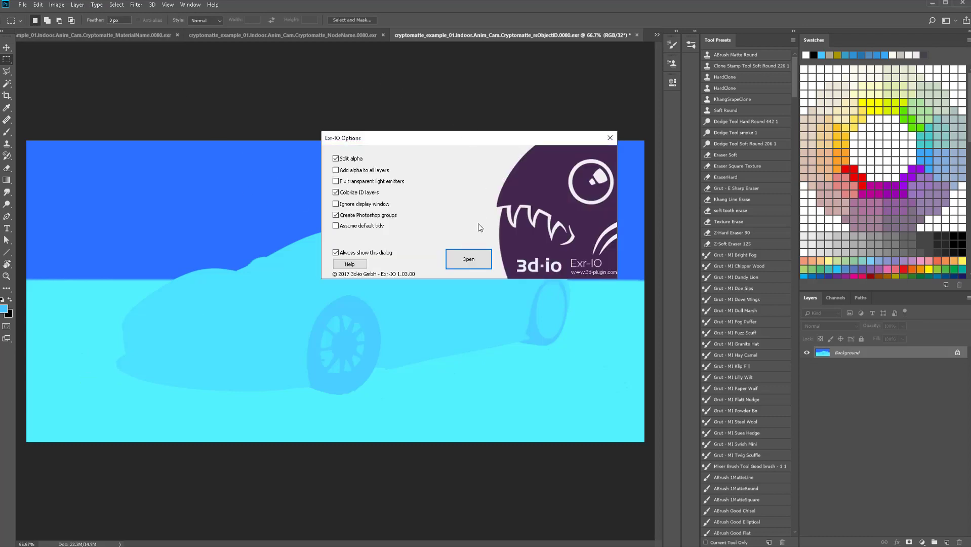
# Open the Cryptomatte_UserAttribute EXR with the same Exr-IO options, isolate CryptoAsset.RGB and flatten the image, discarding the hidden layers
pyautogui.click(458, 261)
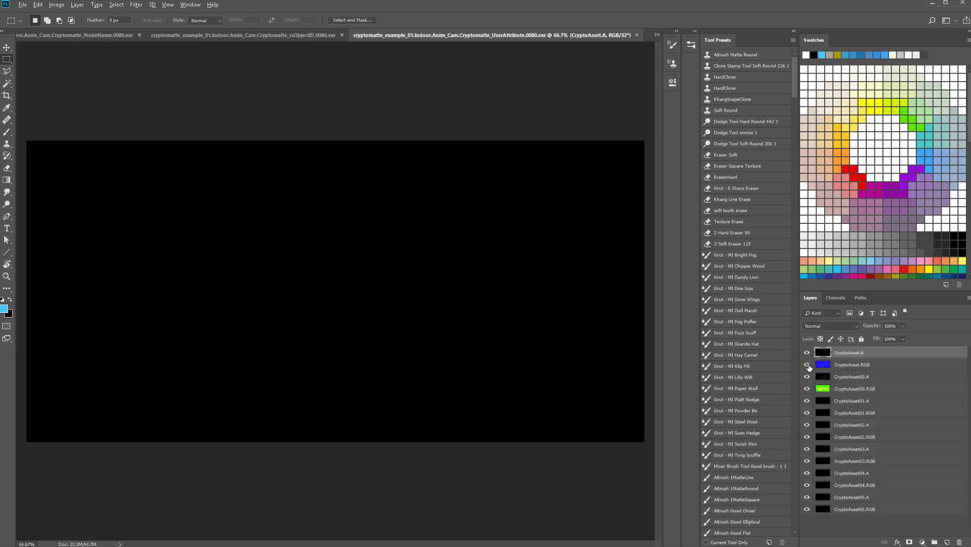
pyautogui.keyDown('alt'); pyautogui.click(807, 365); pyautogui.keyUp('alt')
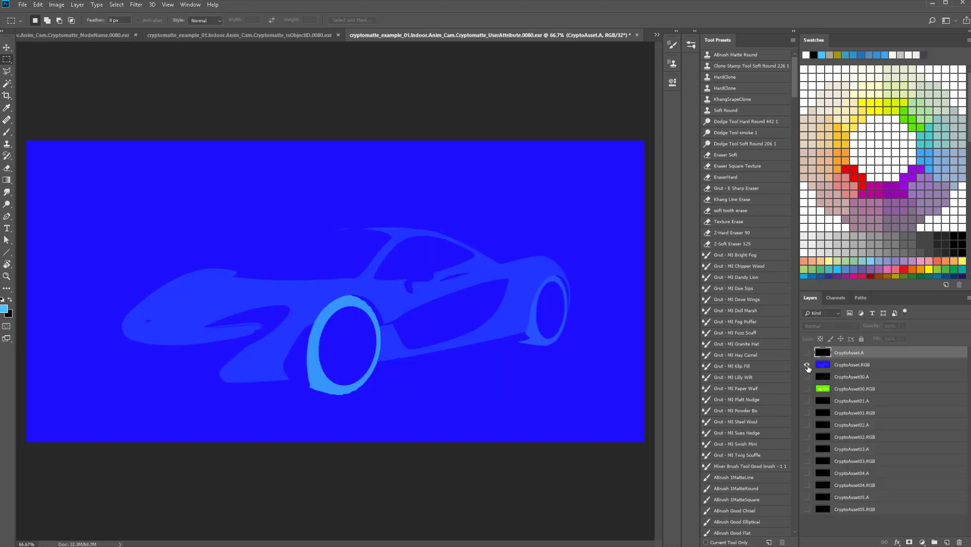
pyautogui.click(81, 4)
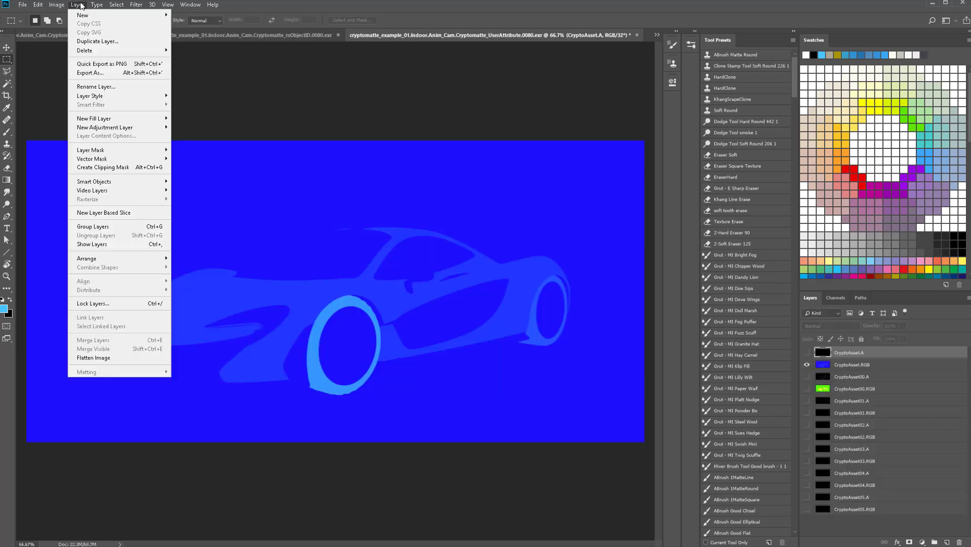
pyautogui.click(98, 359)
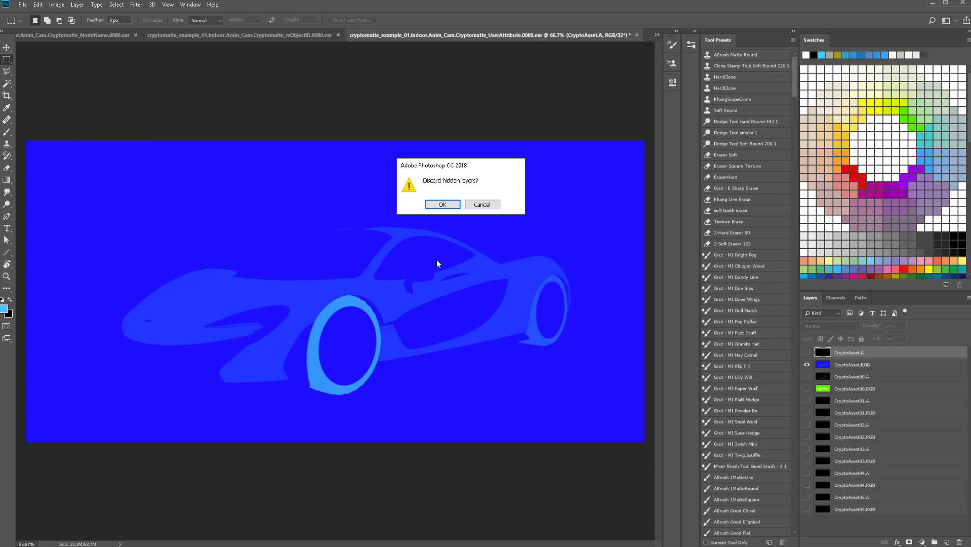
pyautogui.click(447, 204)
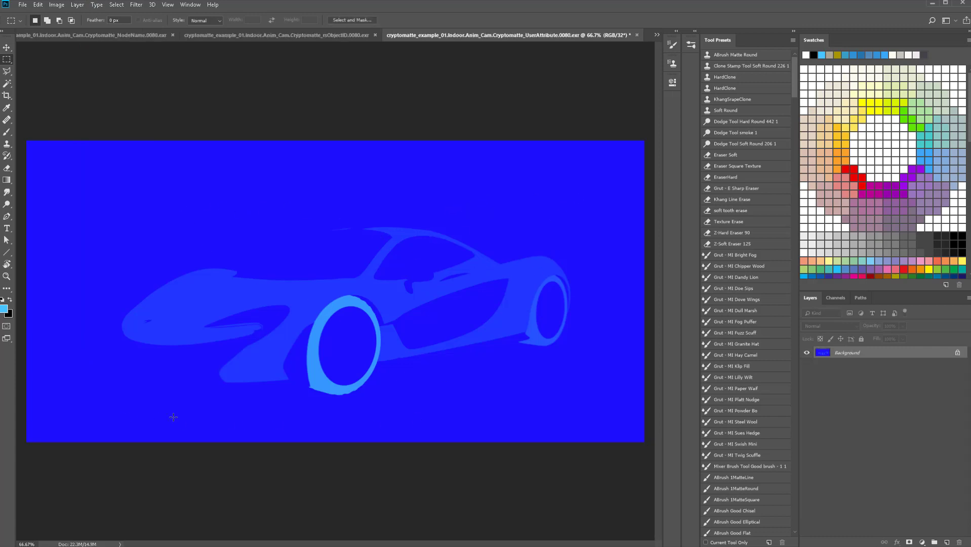
# Convert the Cryptomatte_UserAttribute image to 16 Bits/Channel using the Equalize Histogram method for HDR toning
pyautogui.click(56, 4)
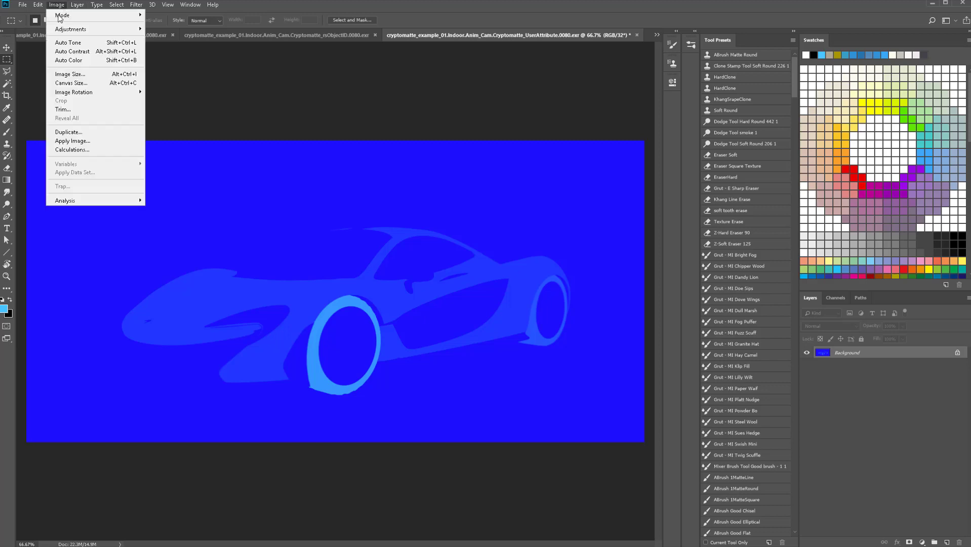
pyautogui.moveTo(135, 29)
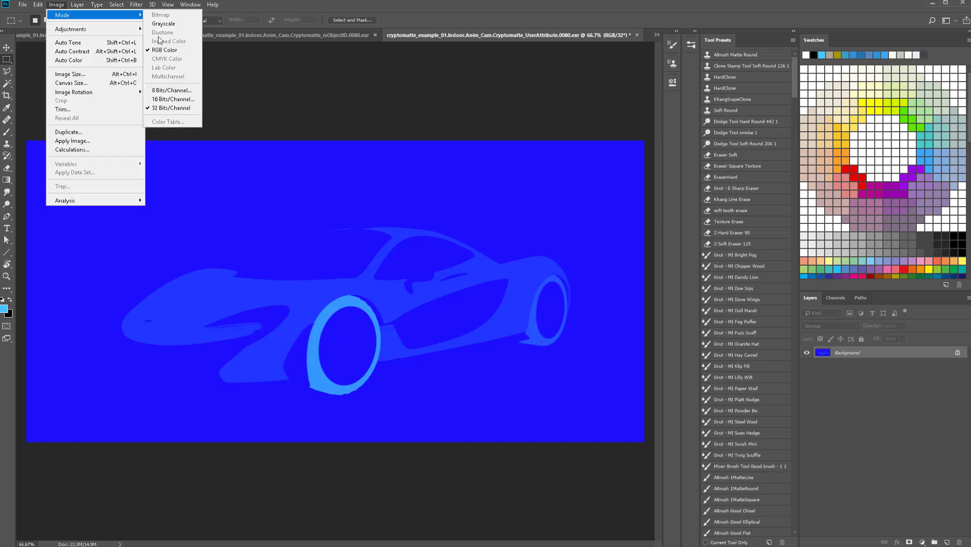
pyautogui.click(158, 100)
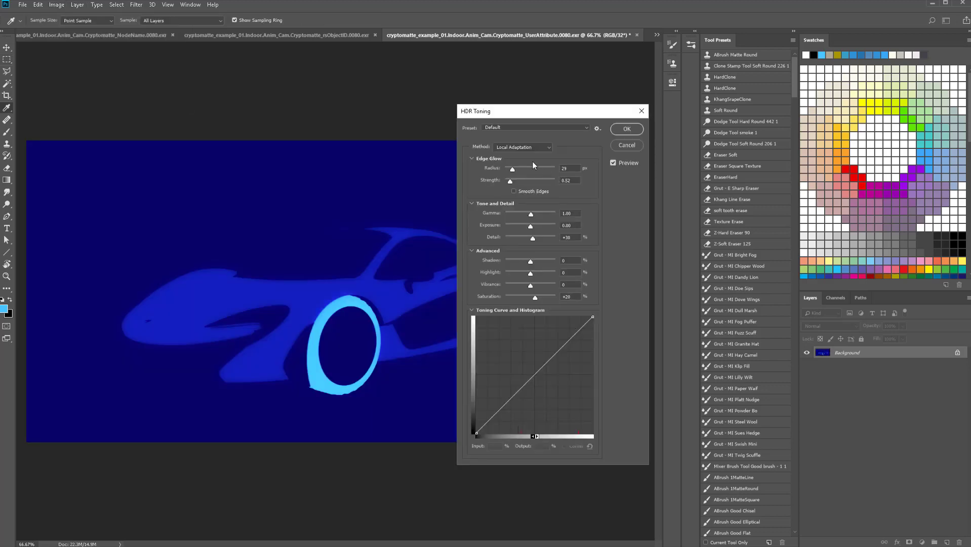
pyautogui.moveTo(517, 118); pyautogui.dragTo(641, 125)
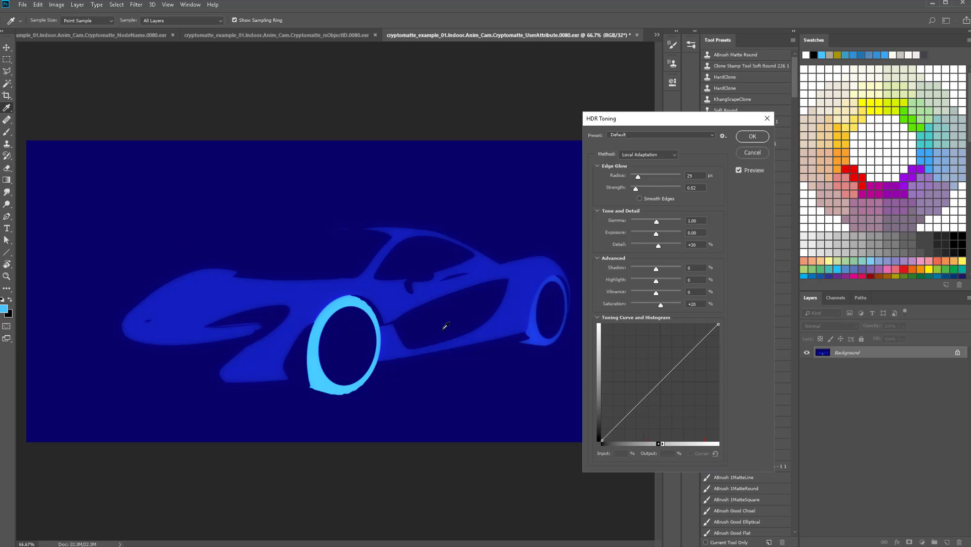
pyautogui.click(647, 154)
pyautogui.click(651, 163)
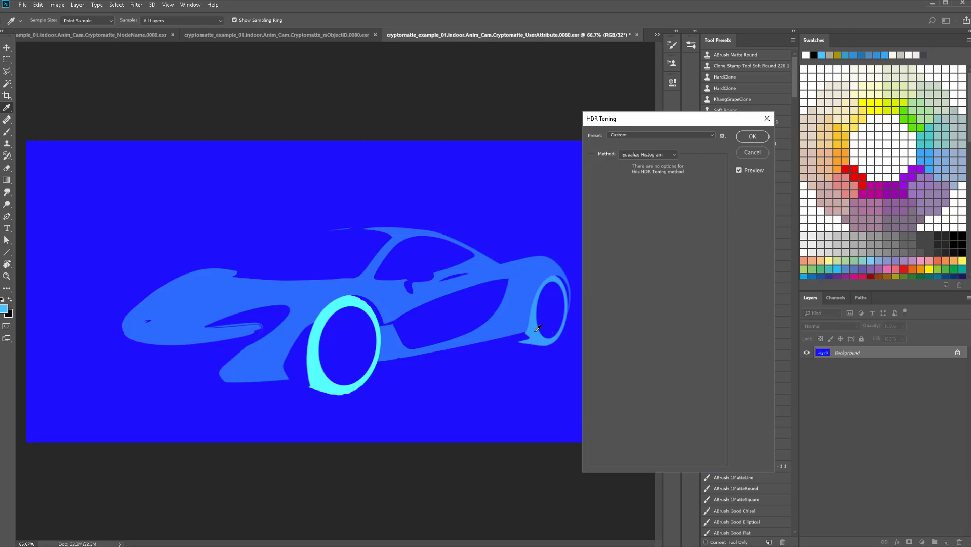
pyautogui.click(751, 136)
pyautogui.press('m')
# Convert the Cryptomatte_rsObjectID image to 16 Bits/Channel using the Equalize Histogram method for HDR toning
pyautogui.click(322, 34)
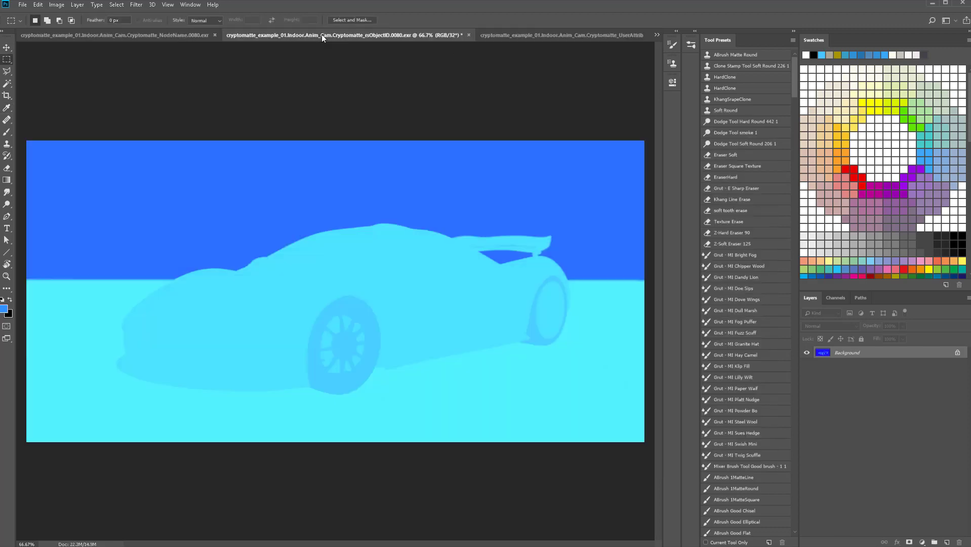
pyautogui.click(57, 5)
pyautogui.moveTo(68, 15)
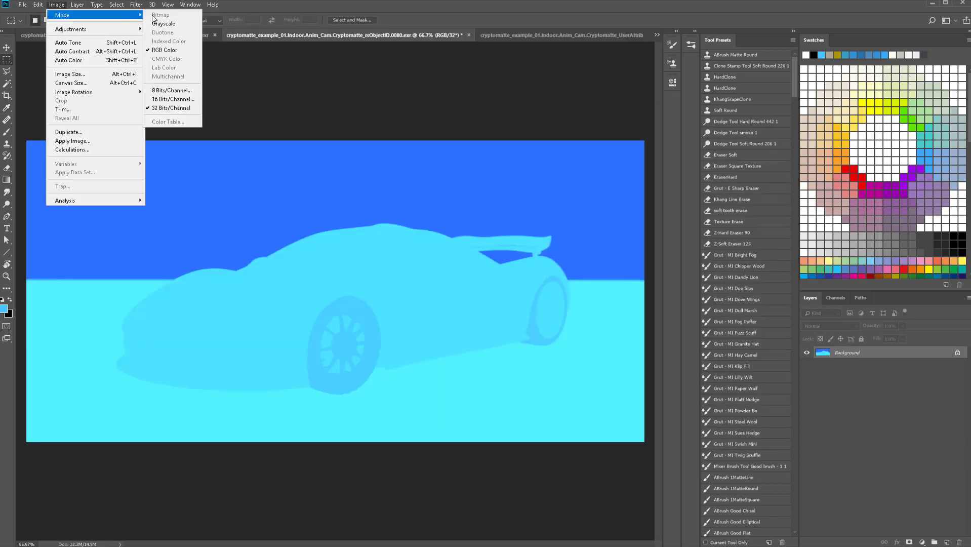
pyautogui.click(167, 99)
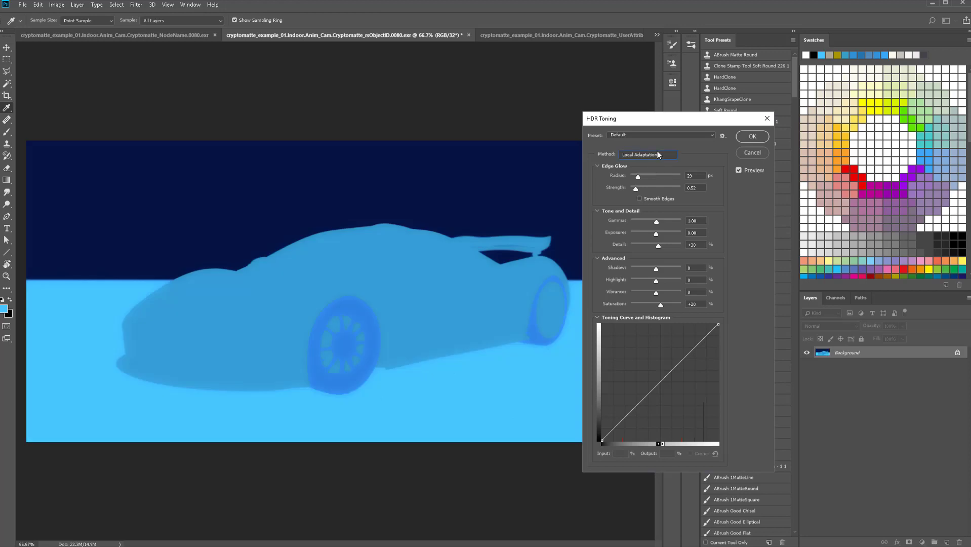
pyautogui.click(658, 154)
pyautogui.click(653, 173)
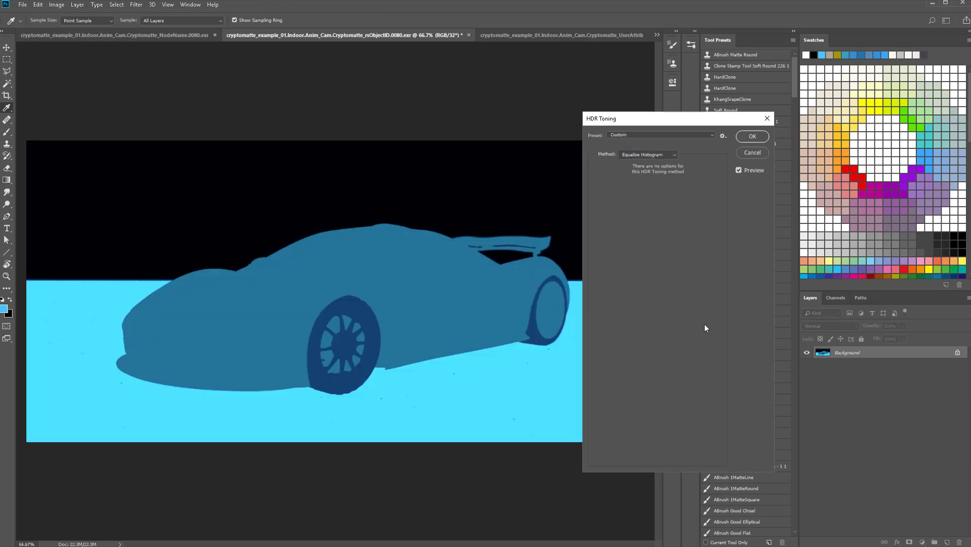
pyautogui.click(752, 137)
pyautogui.press('m')
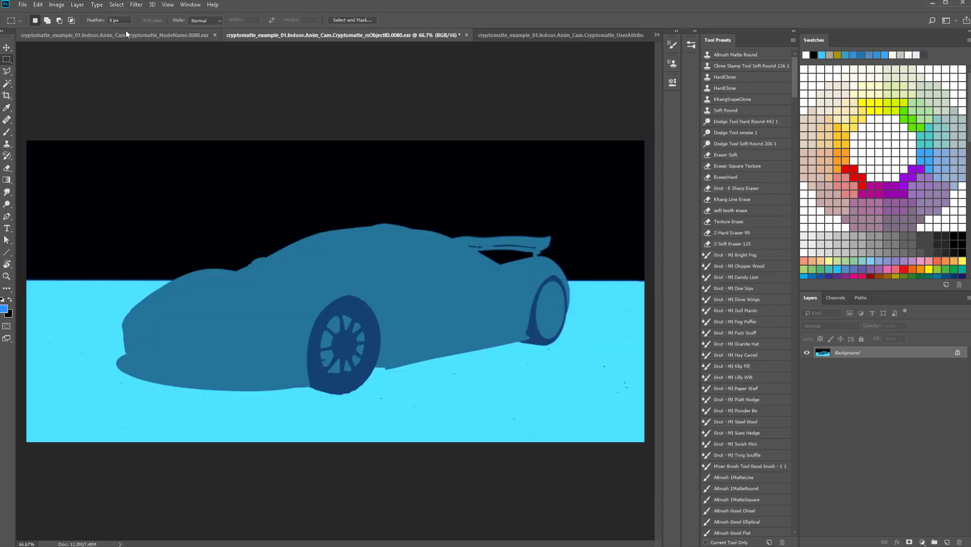
# Convert the Cryptomatte_NodeName image to 16 Bits/Channel using the Equalize Histogram method for HDR toning
pyautogui.click(127, 32)
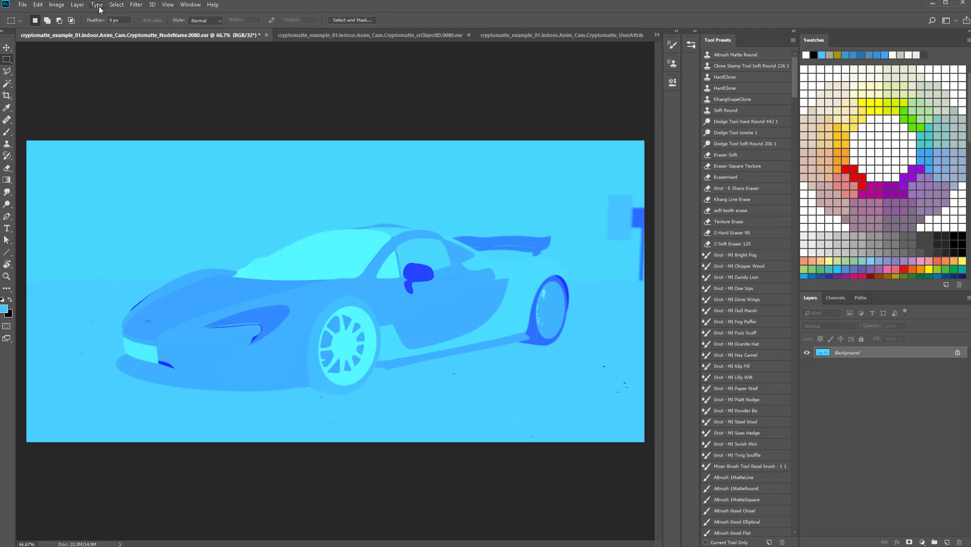
pyautogui.click(56, 5)
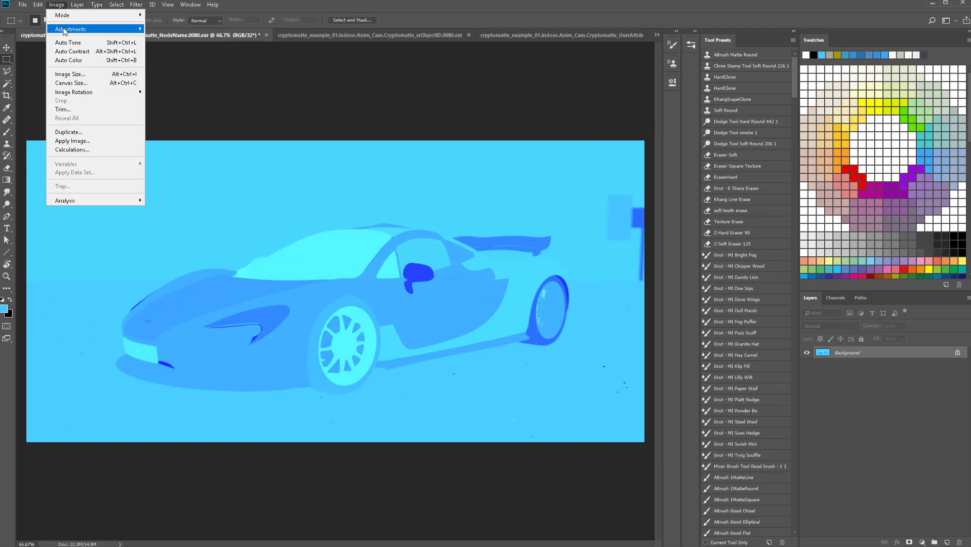
pyautogui.moveTo(65, 32)
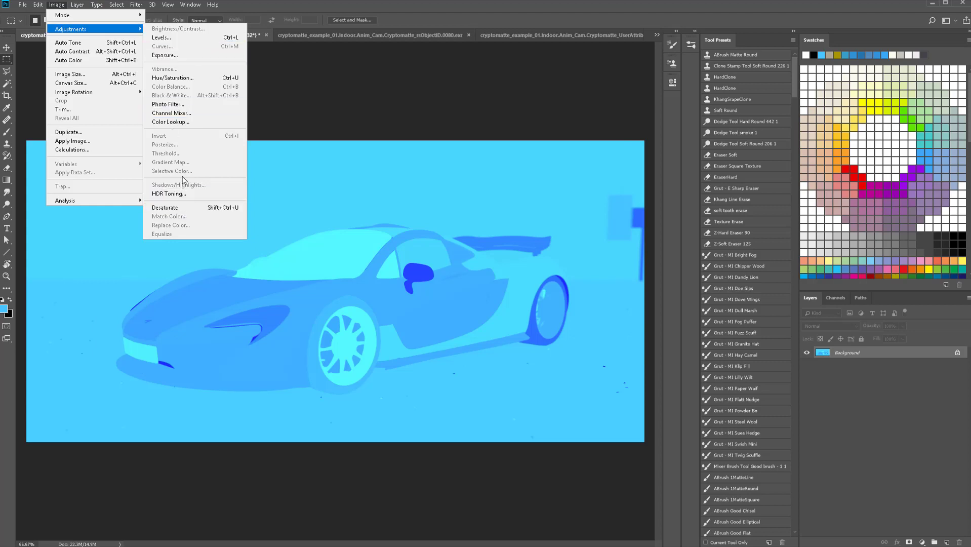
pyautogui.moveTo(122, 15)
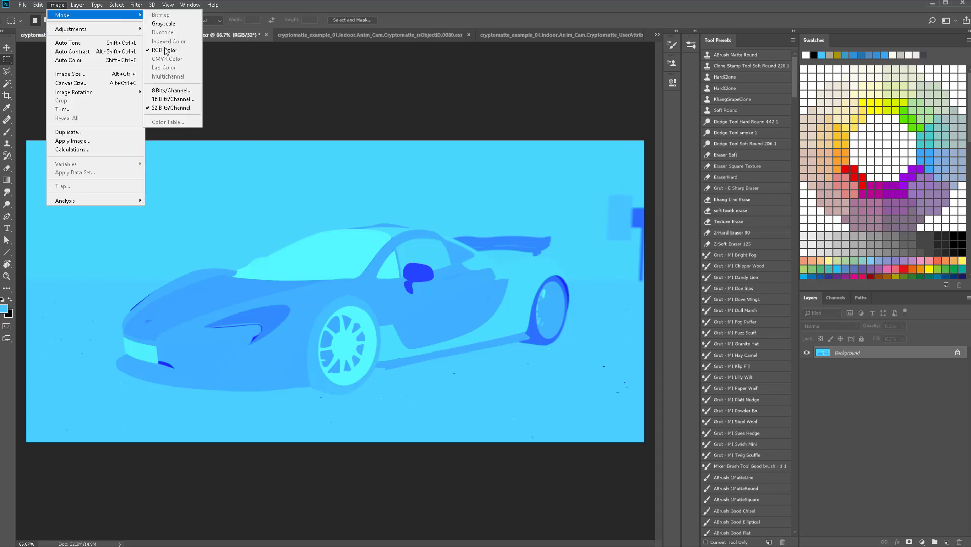
pyautogui.click(172, 99)
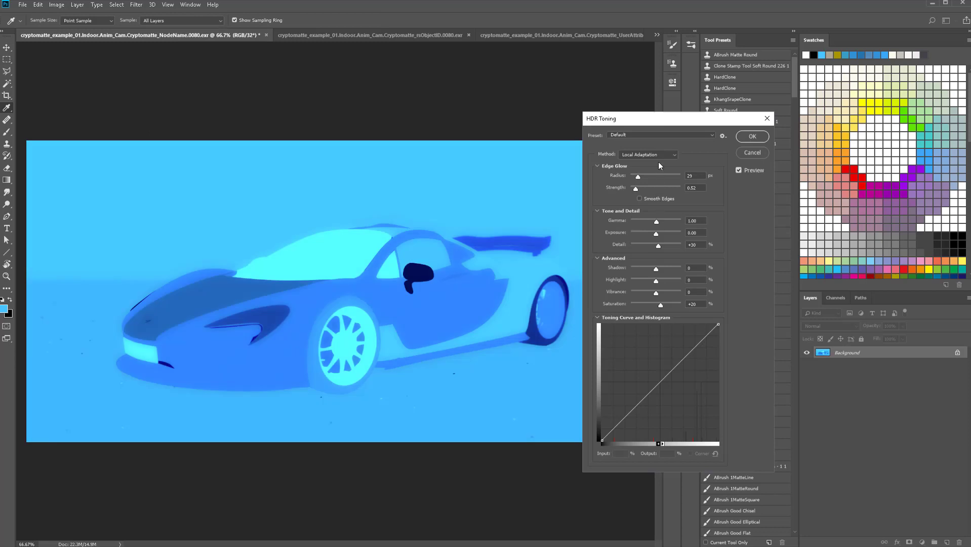
pyautogui.click(657, 154)
pyautogui.click(644, 173)
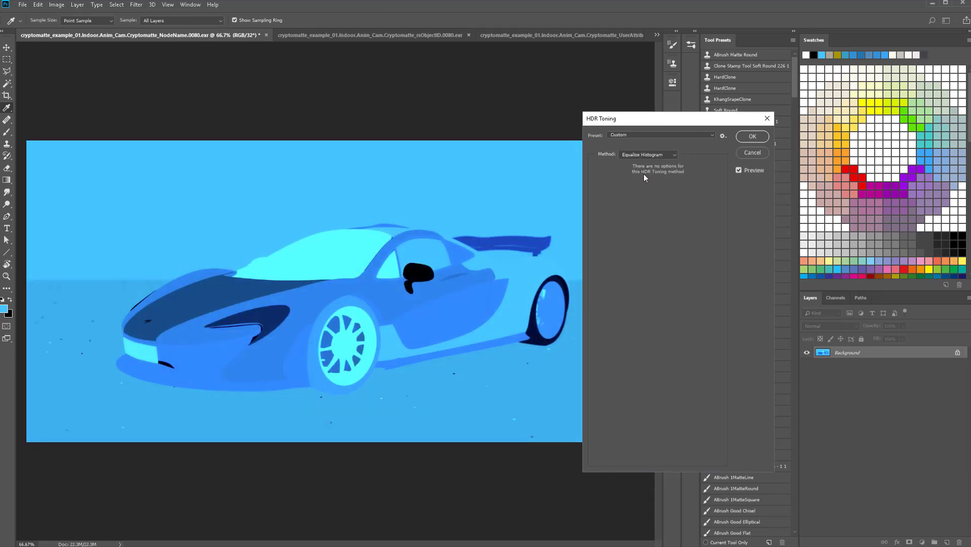
pyautogui.click(751, 137)
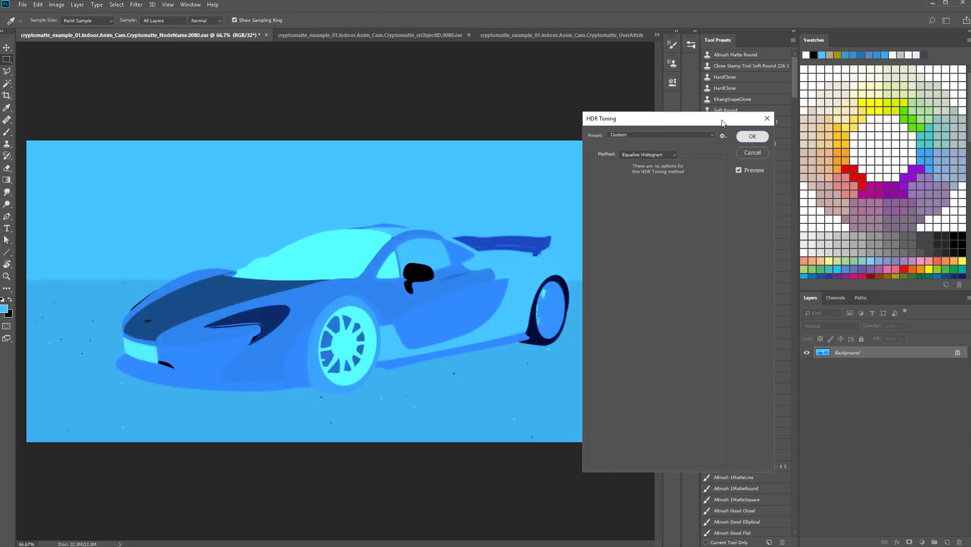
# Convert the Cryptomatte_MaterialName image to 16 Bits/Channel, merging its layers and using the Equalize Histogram method for HDR toning
pyautogui.click(656, 39)
pyautogui.click(684, 50)
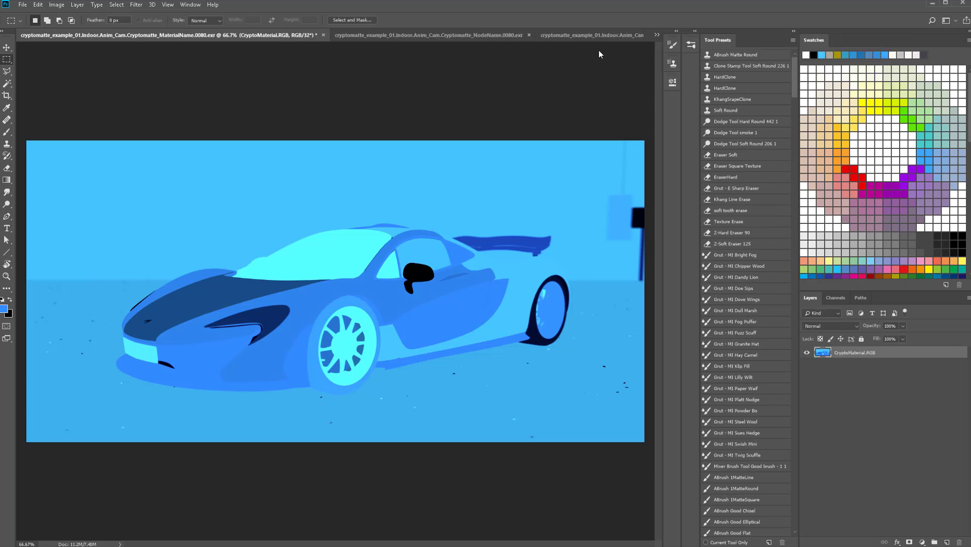
pyautogui.click(56, 5)
pyautogui.moveTo(72, 16)
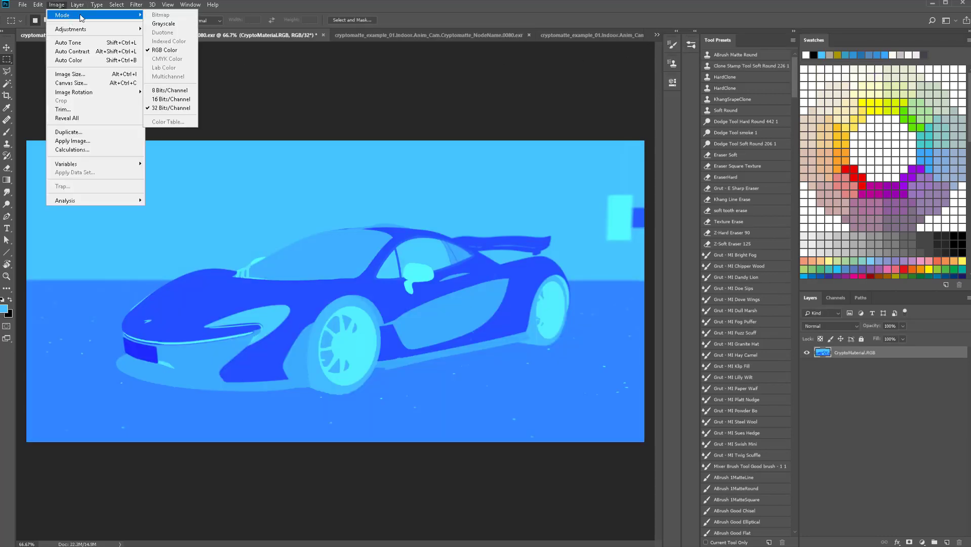
pyautogui.click(163, 93)
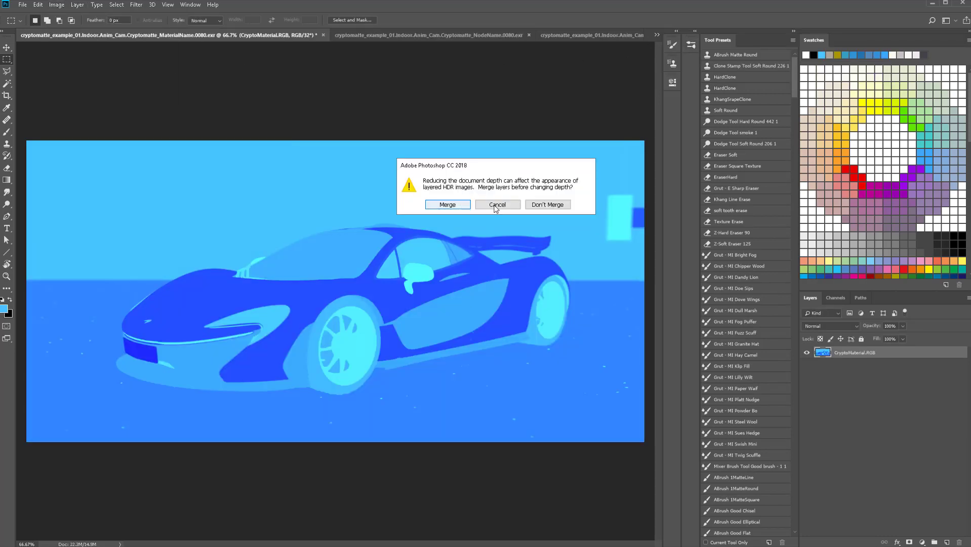
pyautogui.click(448, 204)
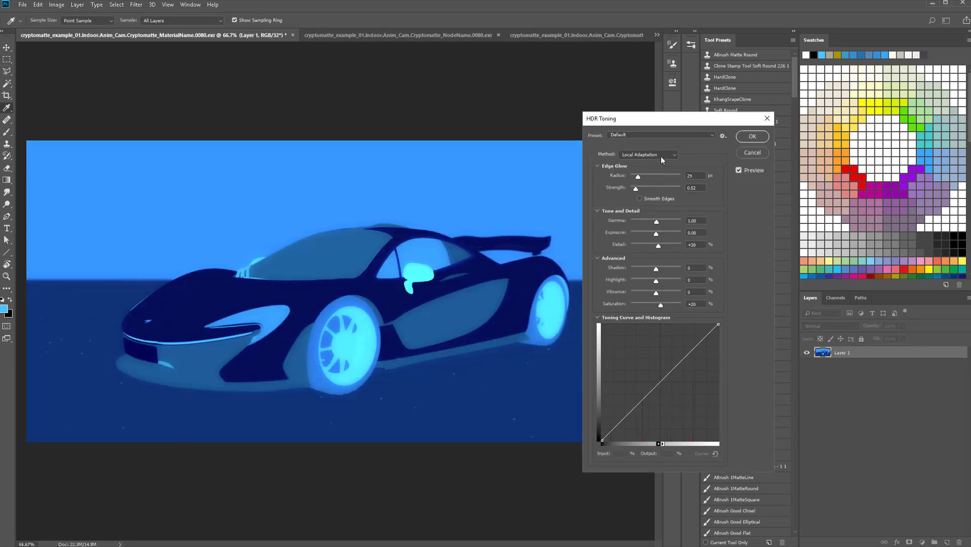
pyautogui.click(661, 157)
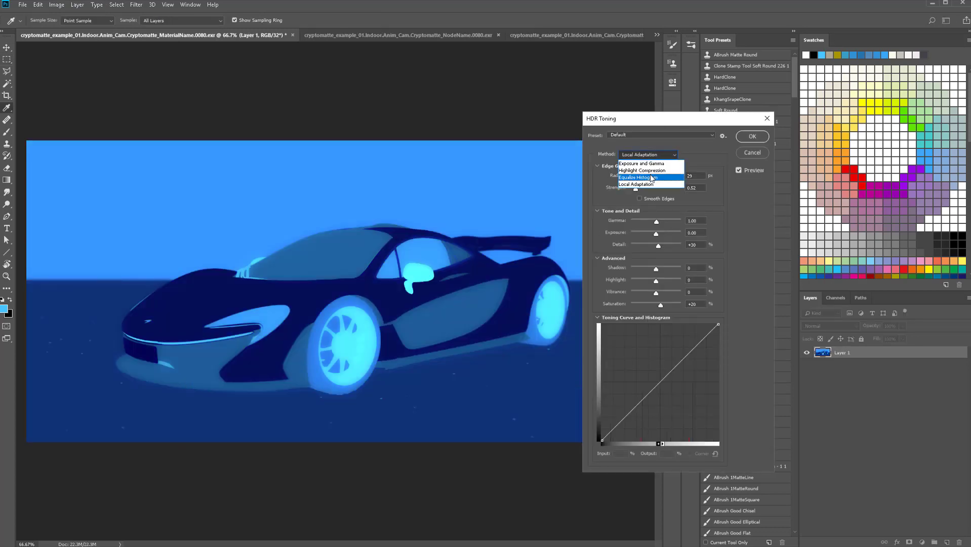
pyautogui.click(651, 178)
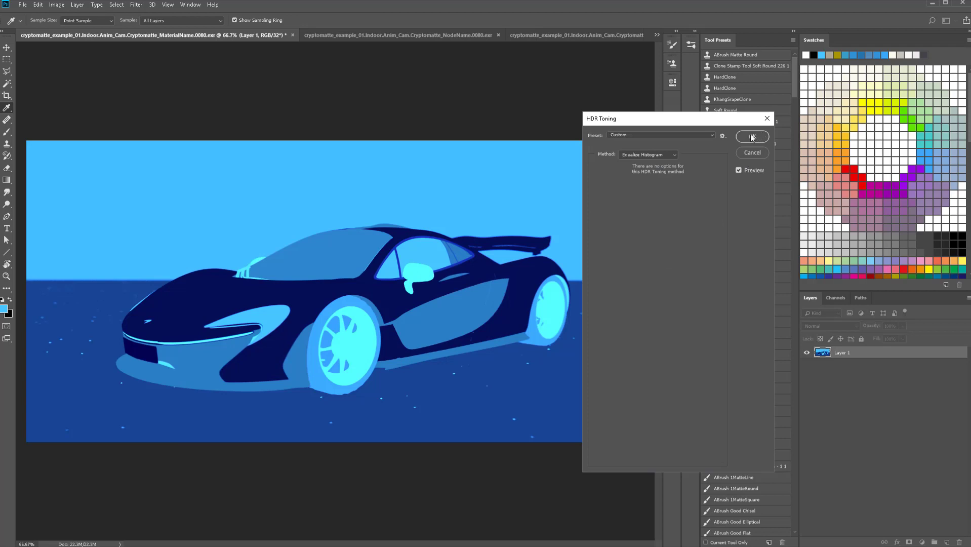
pyautogui.click(752, 137)
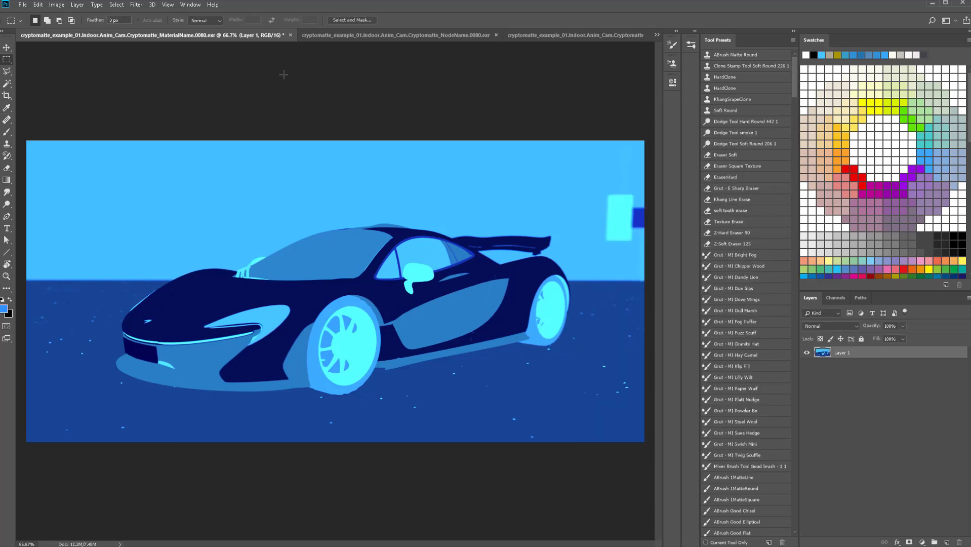
# Move the whole Cryptomatte_MaterialName image into the beauty document as a new layer, closing its source file without saving
pyautogui.hotkey('ctrl', 'a')
pyautogui.hotkey('ctrl', 'x')
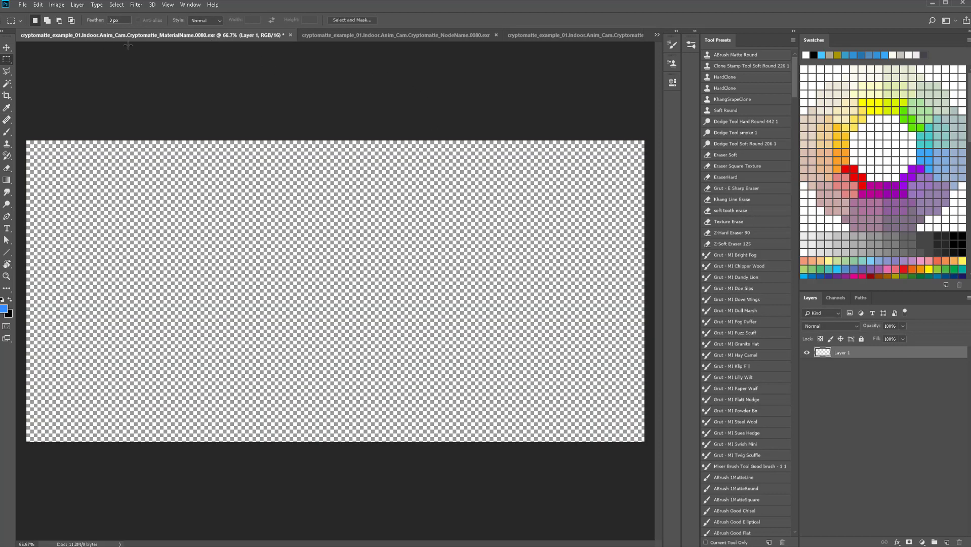
pyautogui.click(290, 35)
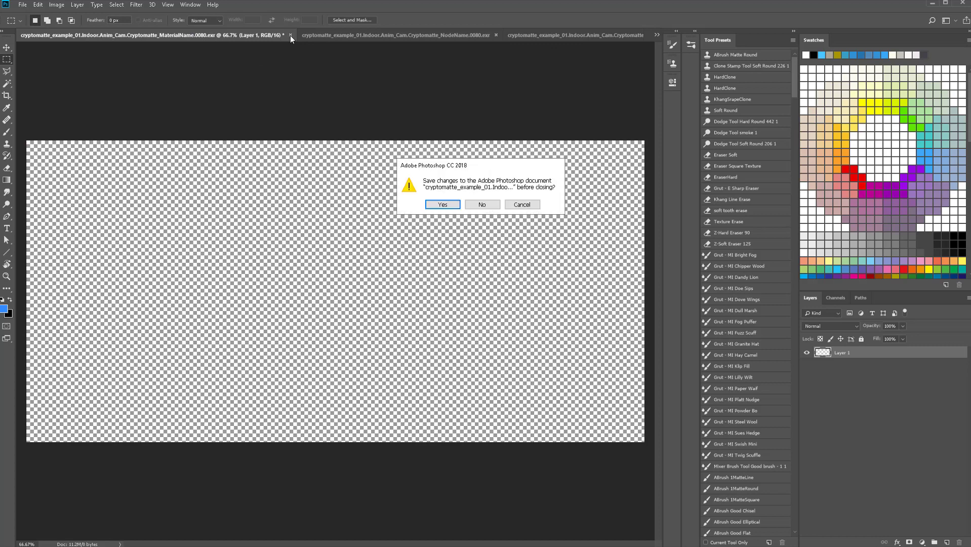
pyautogui.click(480, 205)
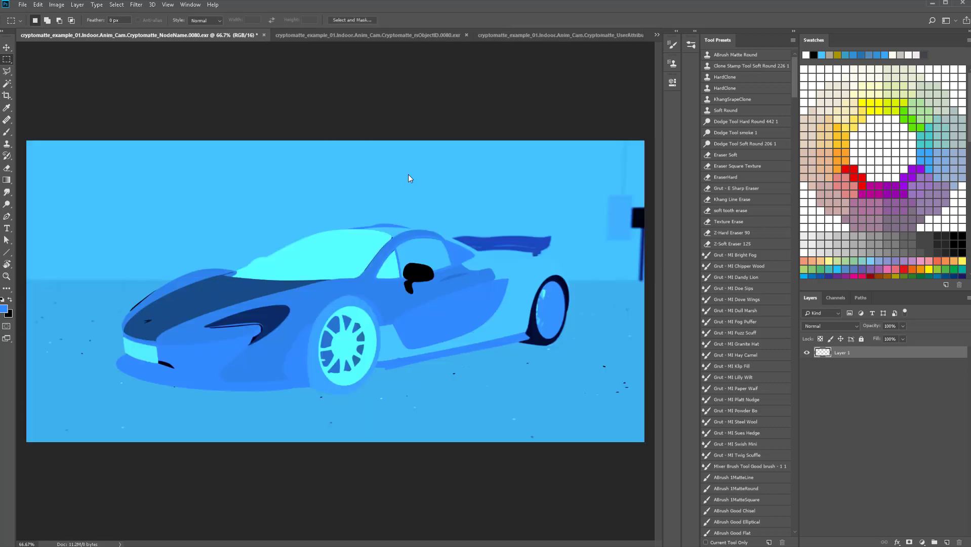
pyautogui.click(657, 34)
pyautogui.click(680, 35)
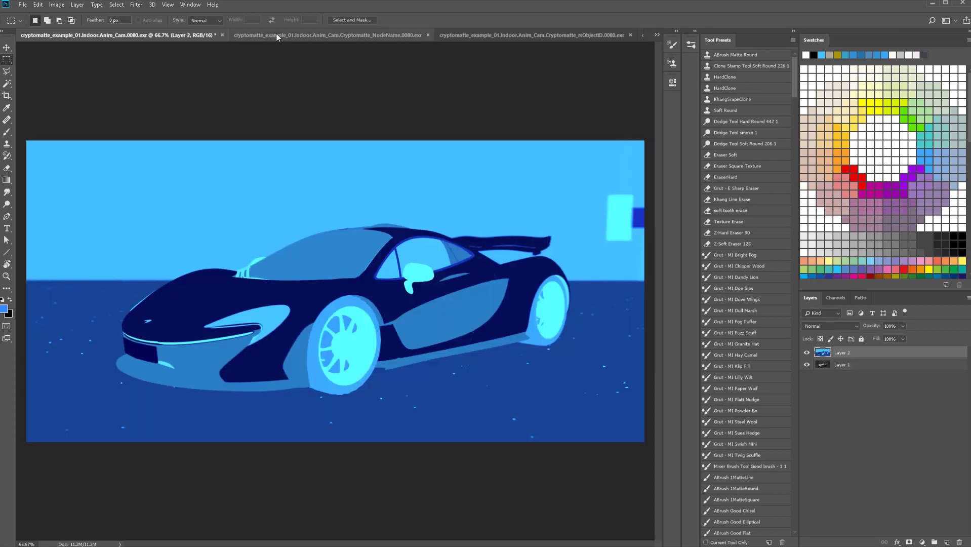
# Transfer the Cryptomatte_NodeName image to a new layer in the beauty document and close its source without saving
pyautogui.click(274, 36)
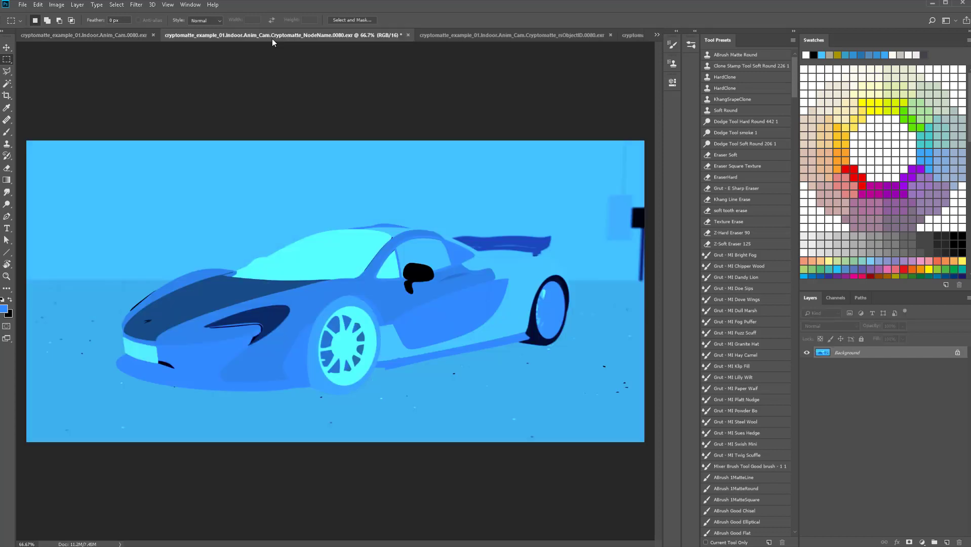
pyautogui.click(408, 35)
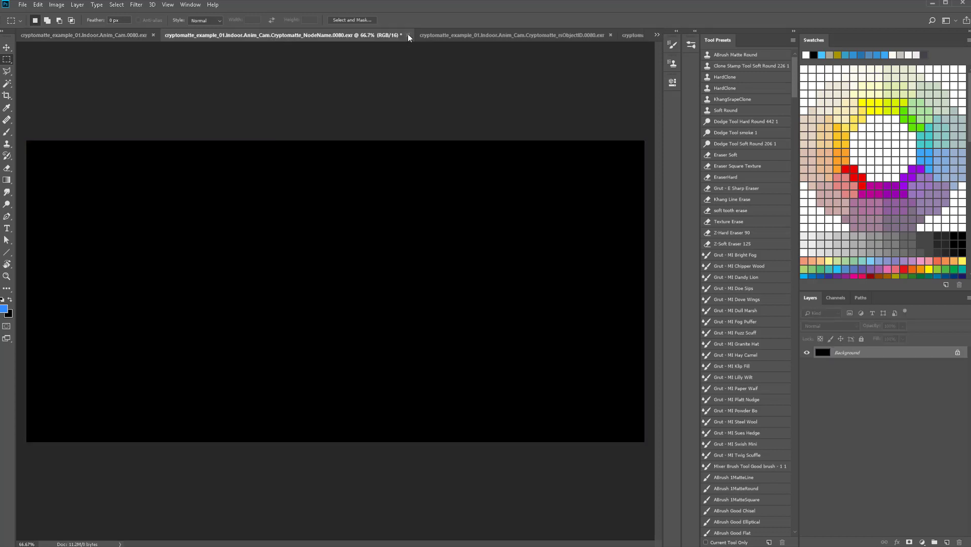
pyautogui.click(480, 203)
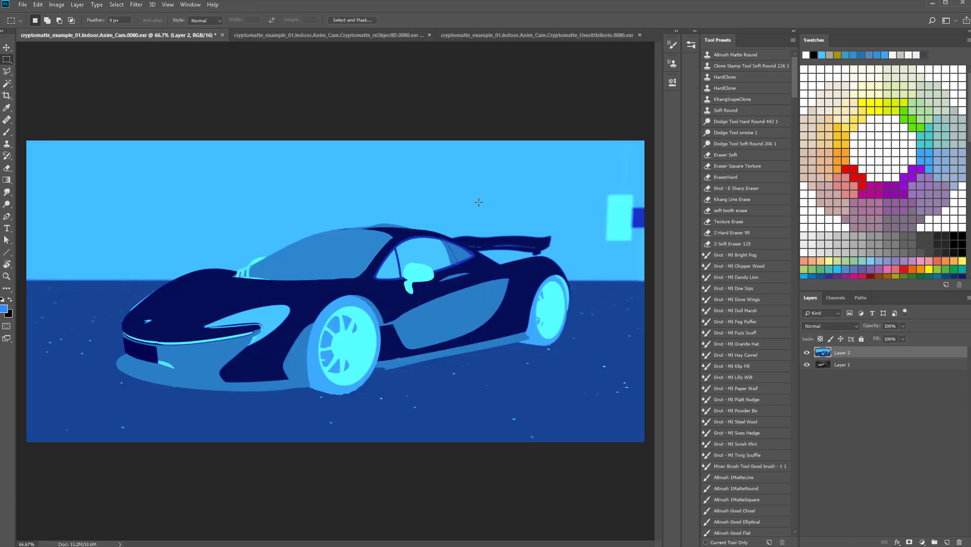
# Transfer the Cryptomatte_rsObjectID image to a new layer in the beauty document and close its source without saving
pyautogui.click(368, 39)
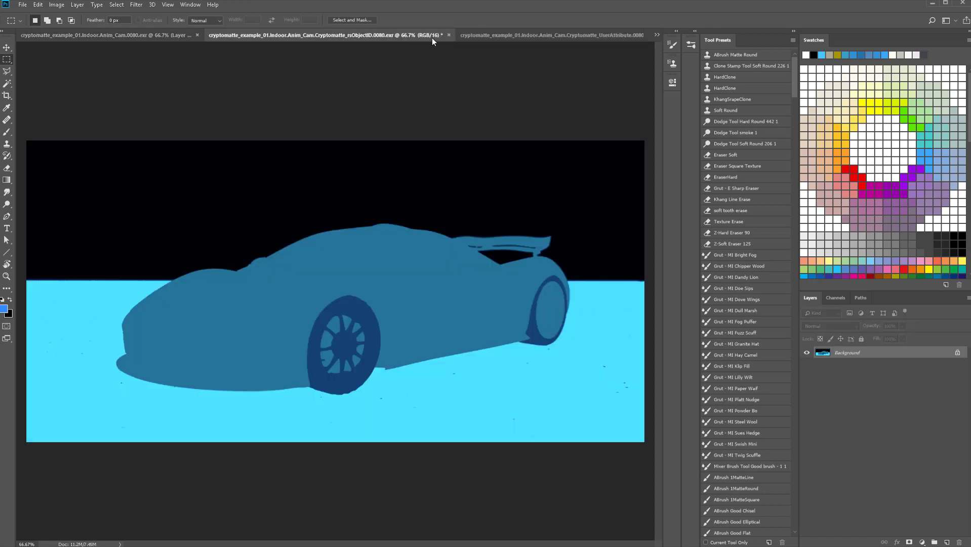
pyautogui.click(448, 35)
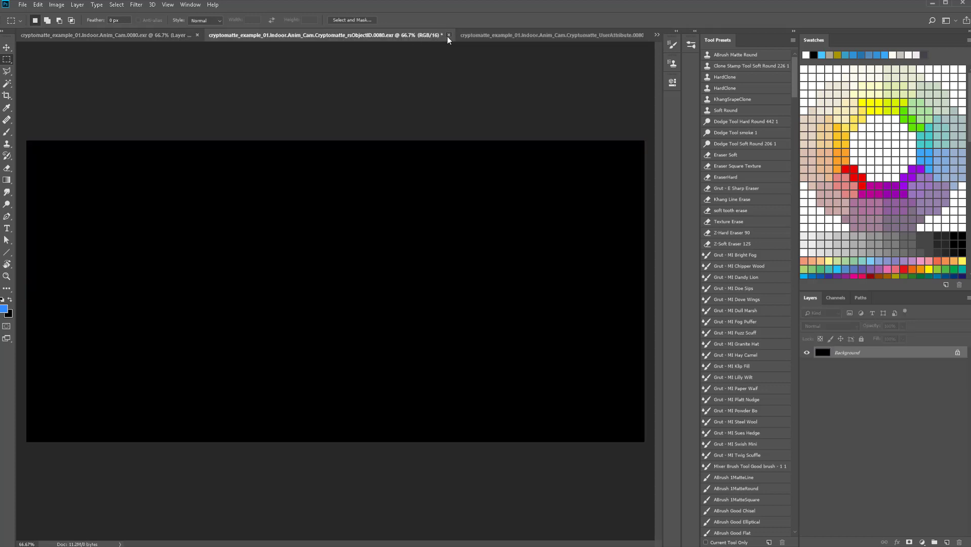
pyautogui.click(480, 203)
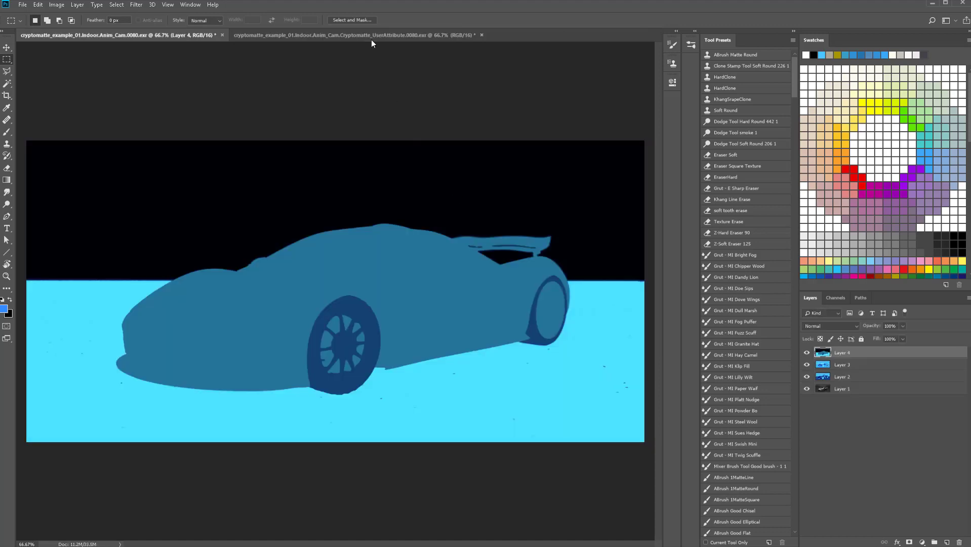
# Cut the Cryptomatte_UserAttribute image, close its source without saving and paste it as a new layer above the other passes
pyautogui.click(374, 38)
pyautogui.click(481, 35)
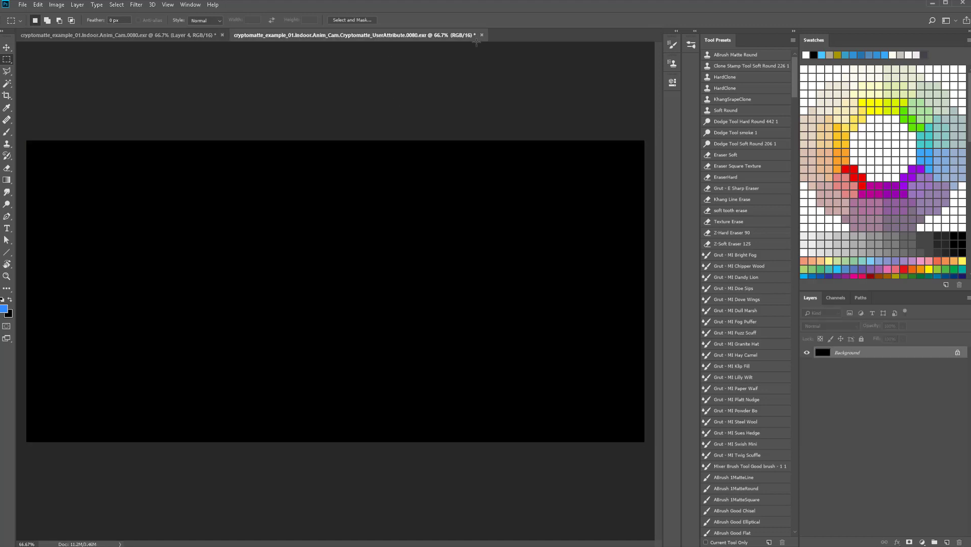
pyautogui.click(485, 203)
pyautogui.hotkey('ctrl', 'v')
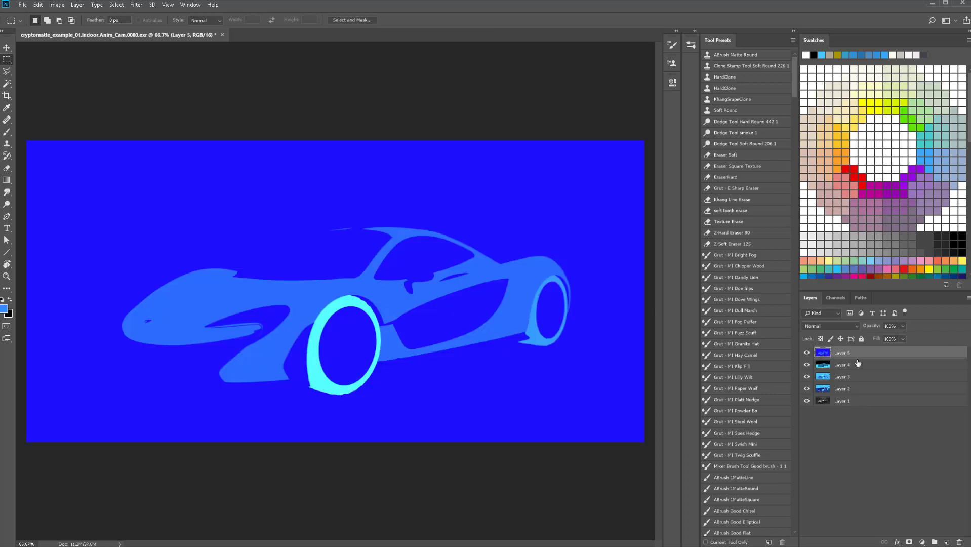
# Move the beauty render, Layer 1, above all Cryptomatte layers in the layer stack
pyautogui.click(860, 391)
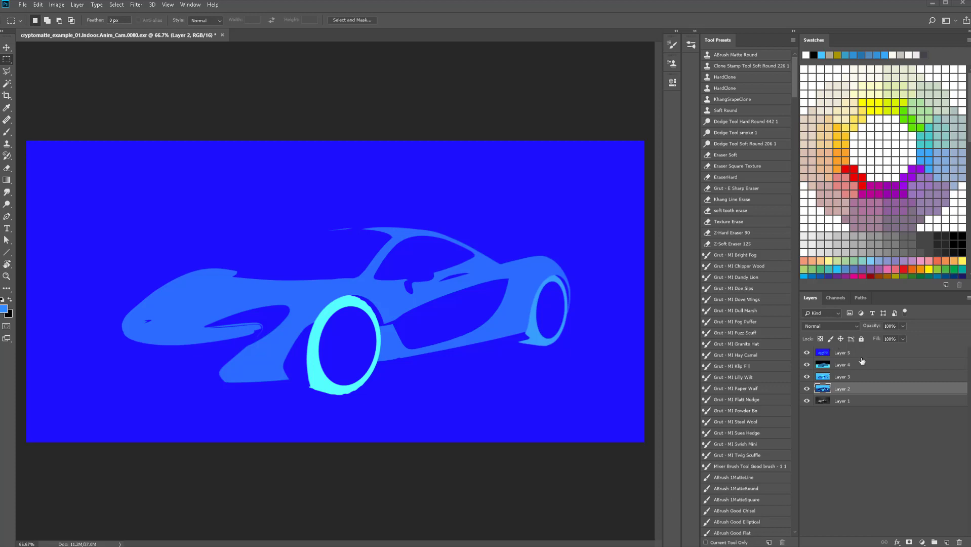
pyautogui.click(865, 405)
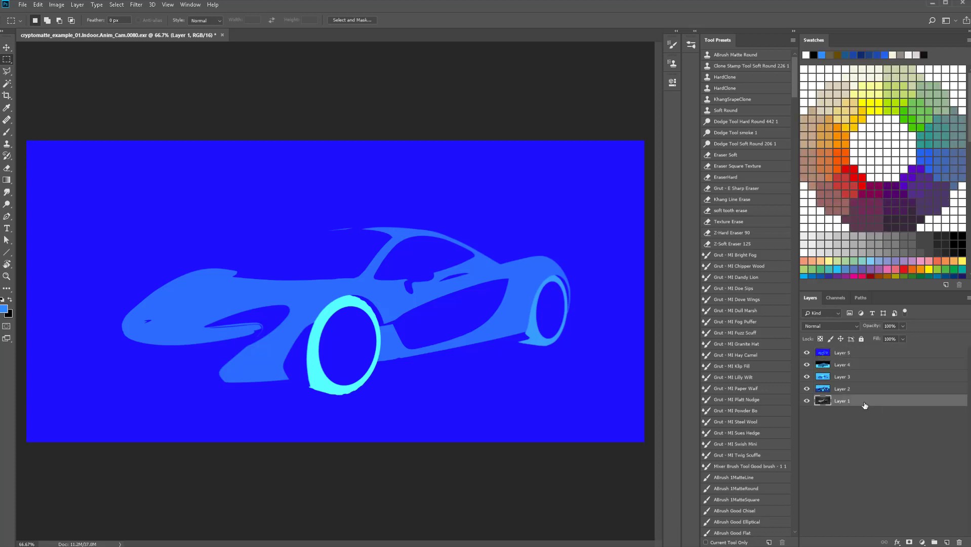
pyautogui.moveTo(865, 405); pyautogui.dragTo(863, 353)
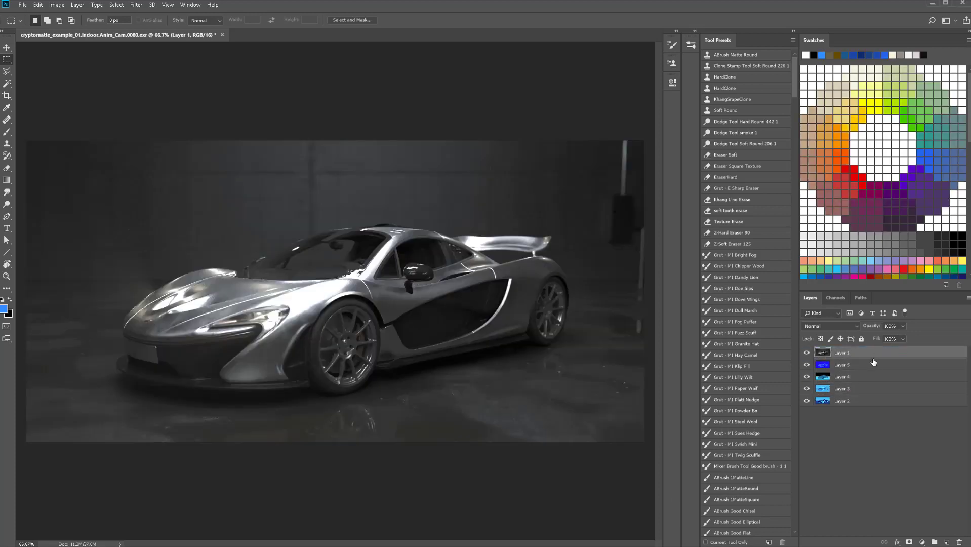
# Hide Layer 1, Layer 5, Layer 4 and Layer 3 so only the material pass on Layer 2 is shown
pyautogui.click(849, 366)
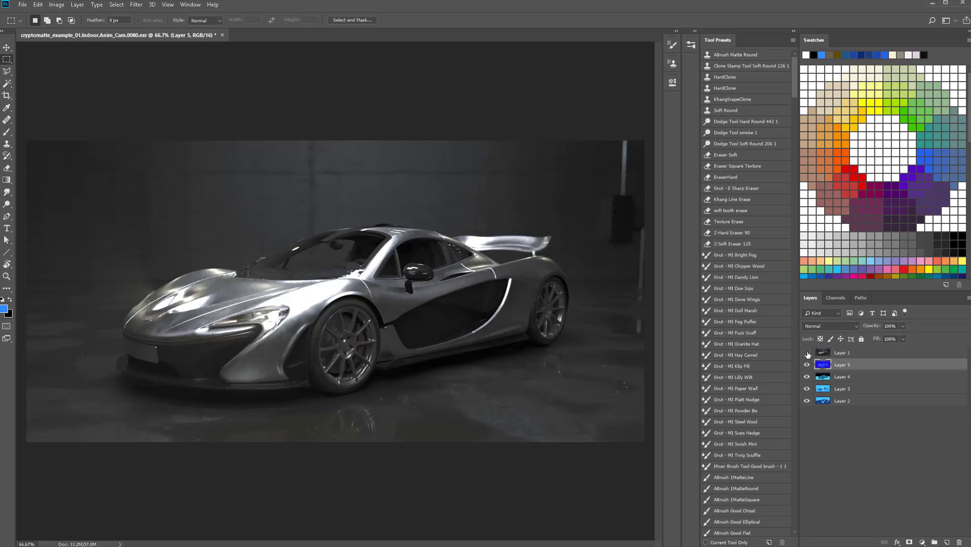
pyautogui.click(807, 353)
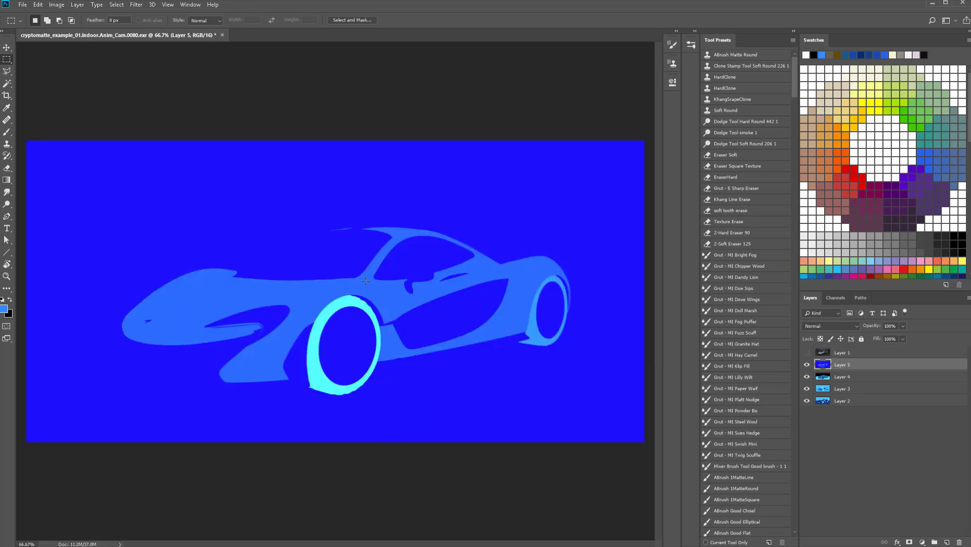
pyautogui.click(806, 365)
pyautogui.click(806, 389)
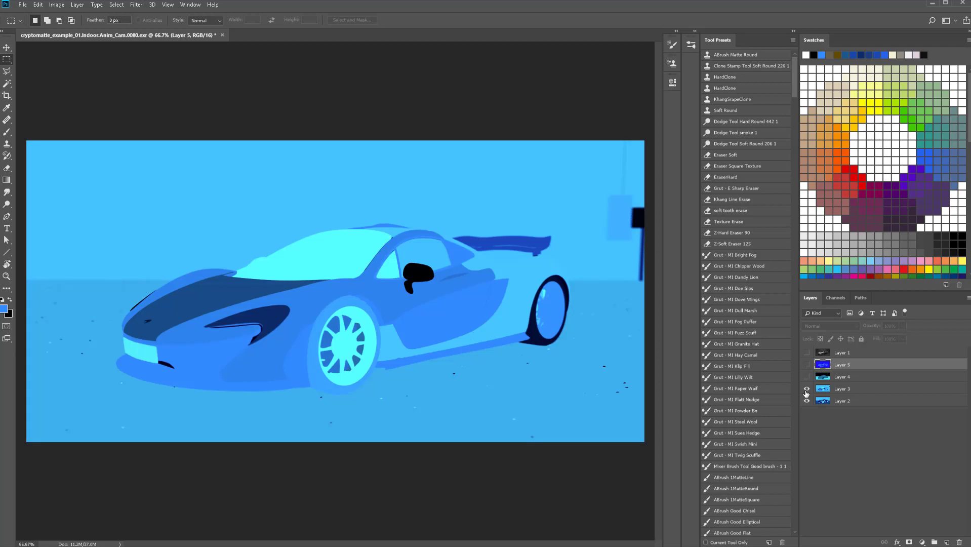
pyautogui.click(806, 389)
pyautogui.click(806, 400)
pyautogui.click(806, 400)
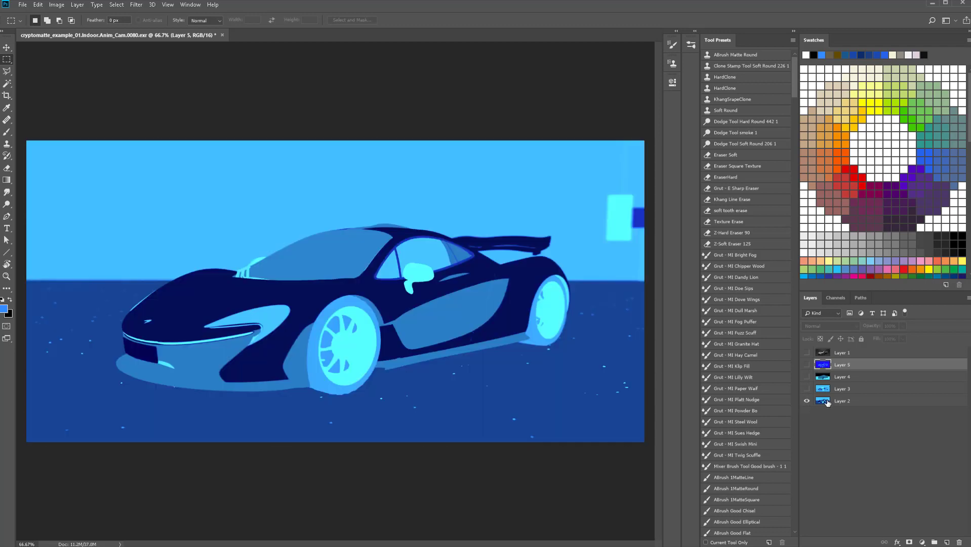
# Try a Magic Wand selection of the background wall on Layer 2 with tolerance 25, and clear the selection
pyautogui.click(842, 400)
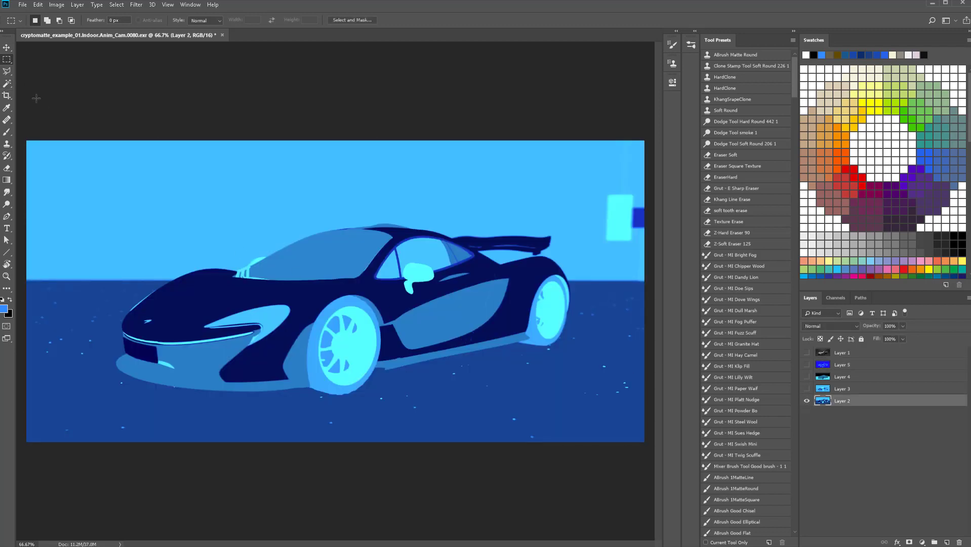
pyautogui.click(7, 84)
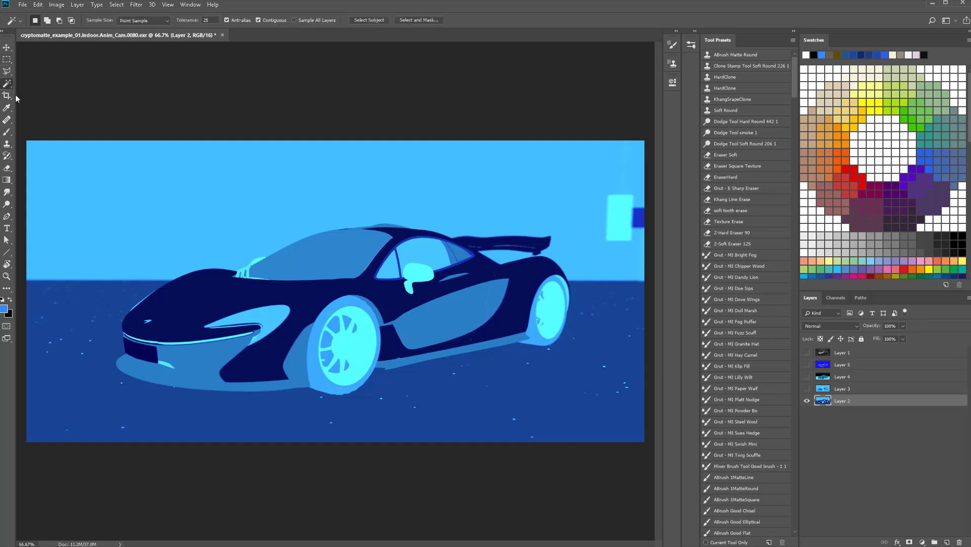
pyautogui.click(575, 232)
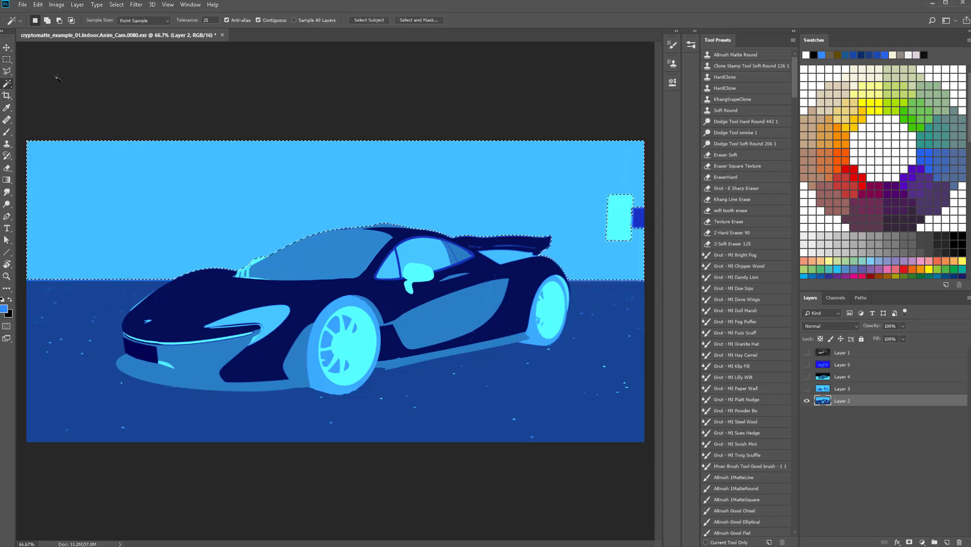
pyautogui.press('m')
pyautogui.hotkey('ctrl', 'd')
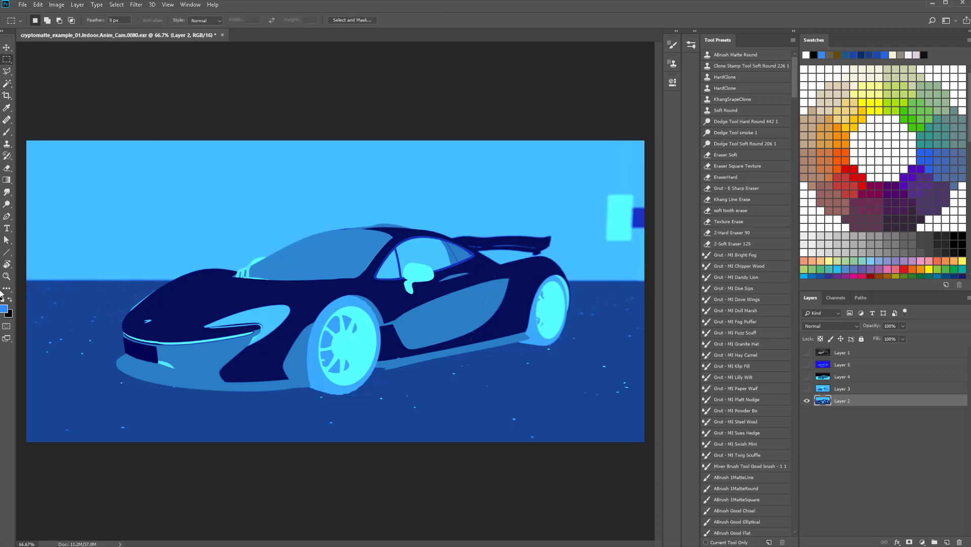
# Examine the matte's edges up close along the floor horizon, windows and roofline, and return to the whole image
pyautogui.click(7, 276)
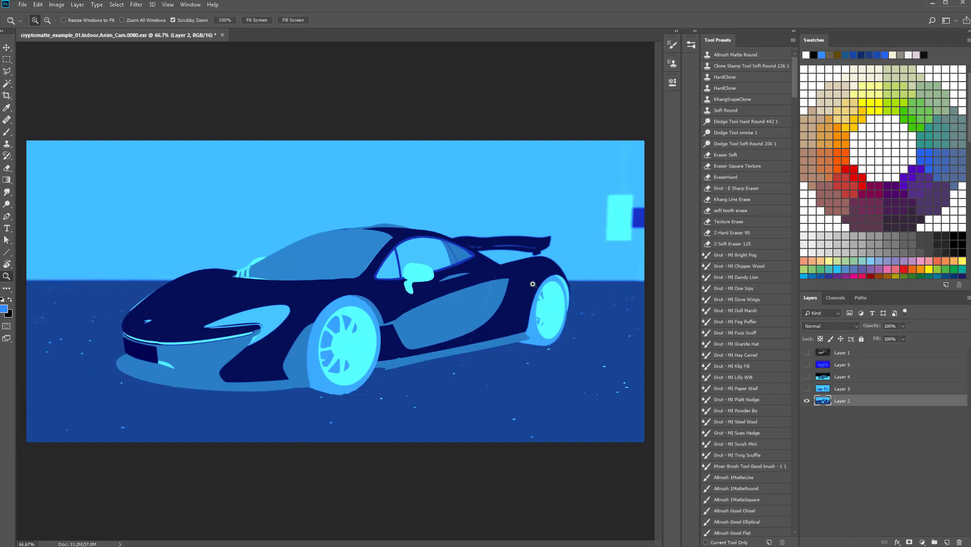
pyautogui.moveTo(88, 284); pyautogui.dragTo(161, 292)
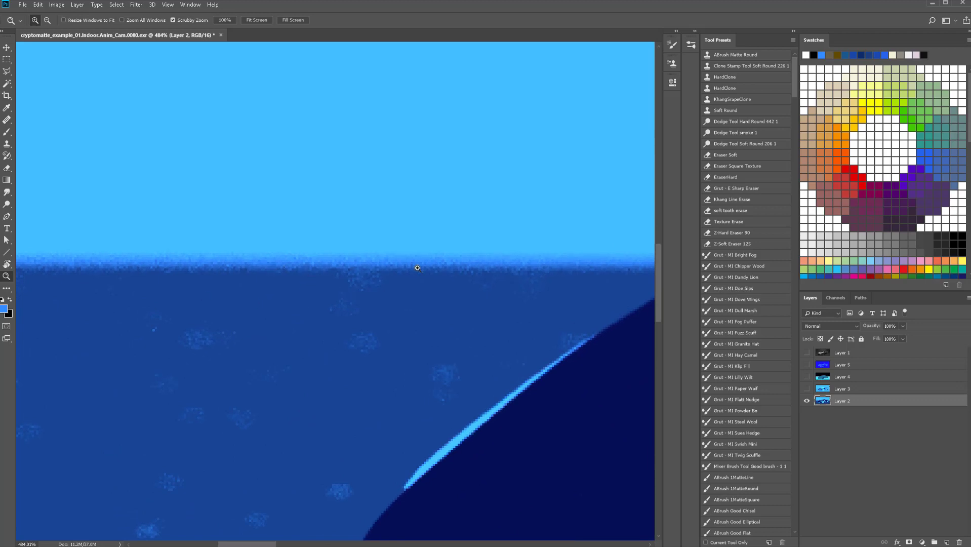
pyautogui.moveTo(463, 286); pyautogui.dragTo(202, 304)
pyautogui.moveTo(557, 286)
pyautogui.mouseDown()
pyautogui.moveTo(182, 301)
pyautogui.moveTo(180, 345)
pyautogui.mouseUp()
pyautogui.moveTo(582, 273); pyautogui.dragTo(187, 324)
pyautogui.moveTo(602, 327)
pyautogui.mouseDown()
pyautogui.moveTo(444, 337)
pyautogui.moveTo(420, 324)
pyautogui.mouseUp()
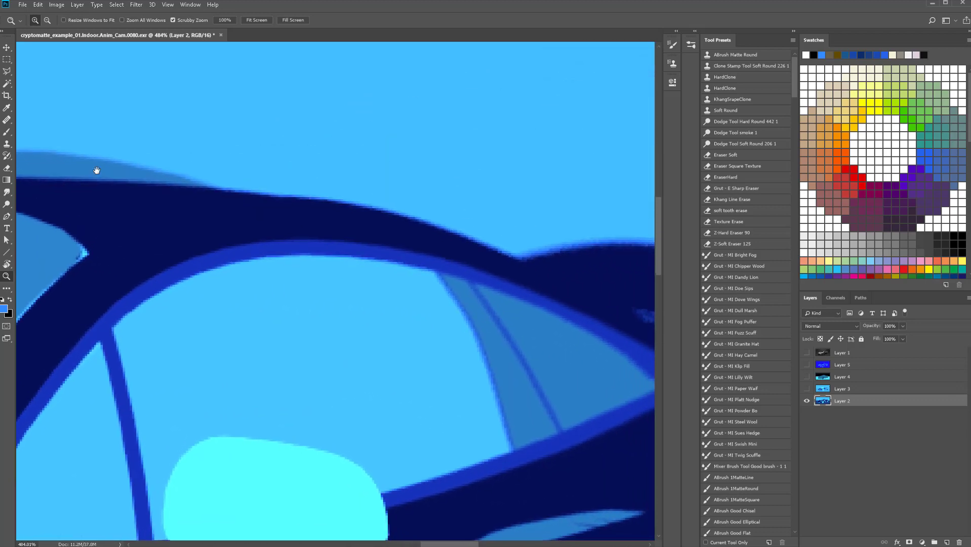
pyautogui.moveTo(452, 281); pyautogui.dragTo(190, 233)
pyautogui.moveTo(506, 178)
pyautogui.mouseDown()
pyautogui.moveTo(457, 190)
pyautogui.moveTo(167, 188)
pyautogui.mouseUp()
pyautogui.rightClick(271, 186)
pyautogui.click(278, 192)
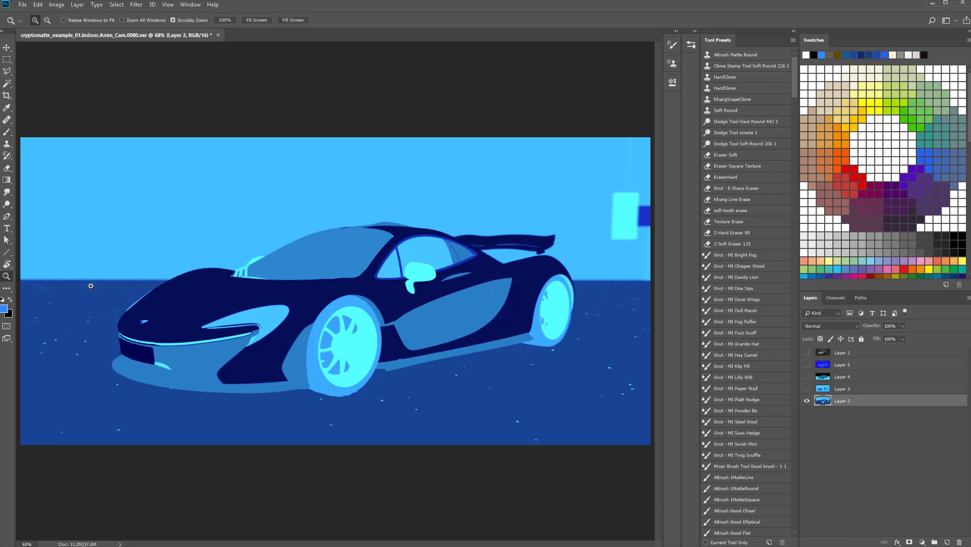
# Open Color Range for Layer 2 and move its dialog away from the car's body
pyautogui.click(141, 6)
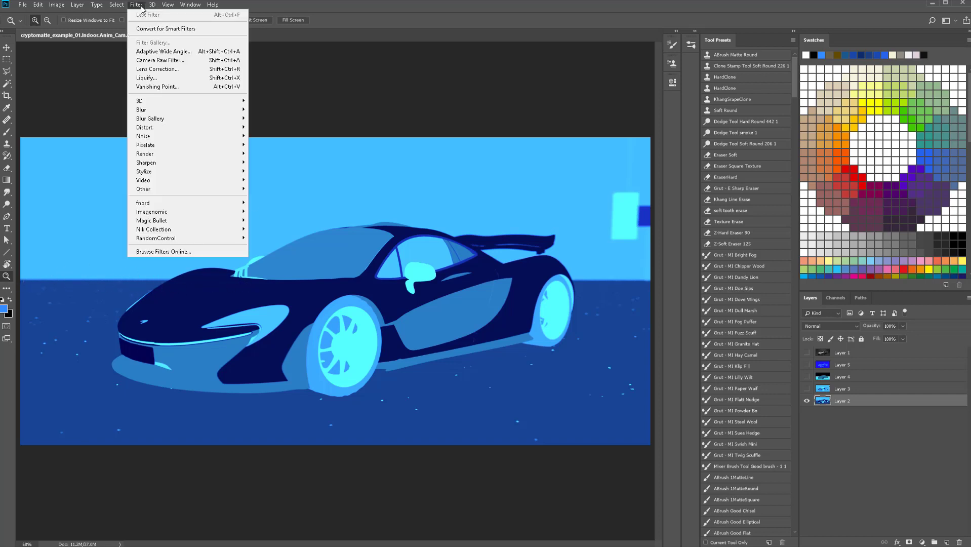
pyautogui.moveTo(127, 7)
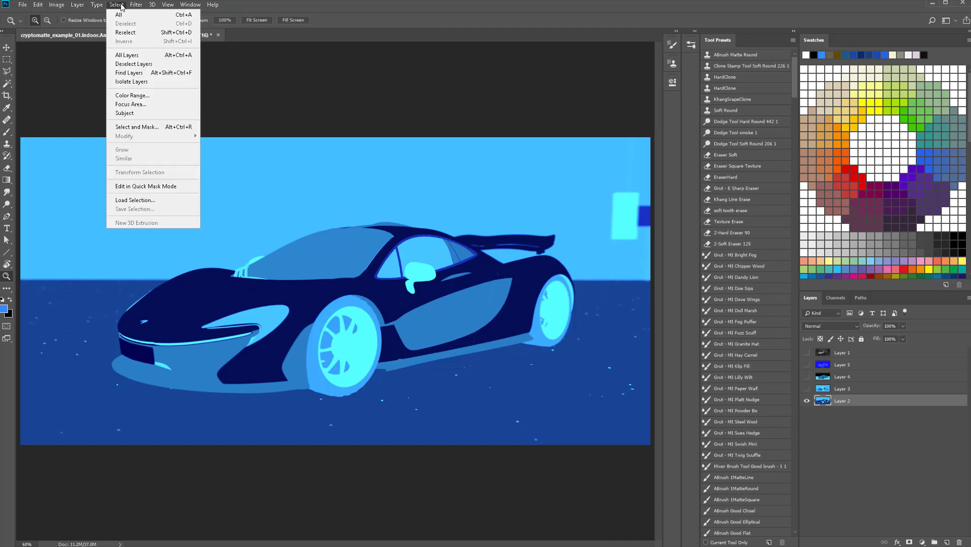
pyautogui.click(132, 95)
pyautogui.moveTo(272, 114); pyautogui.dragTo(526, 345)
# Try the Highlights and Cyans presets in Color Range and return to Sampled Colors
pyautogui.click(499, 358)
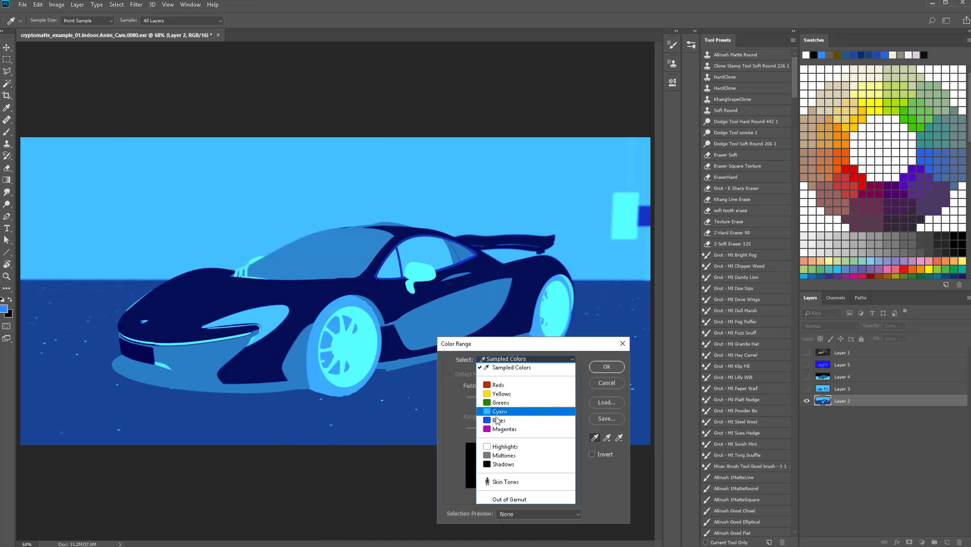
pyautogui.click(510, 447)
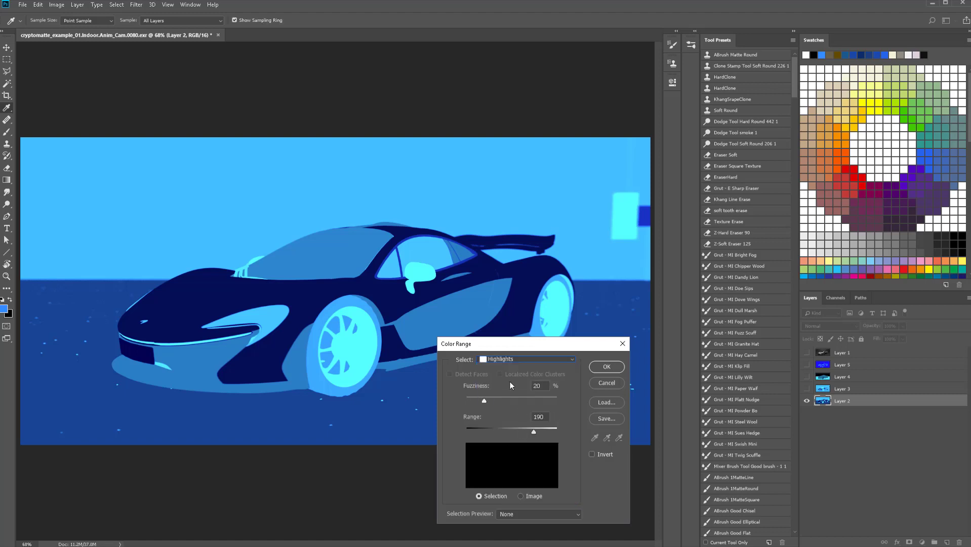
pyautogui.click(540, 360)
pyautogui.click(523, 405)
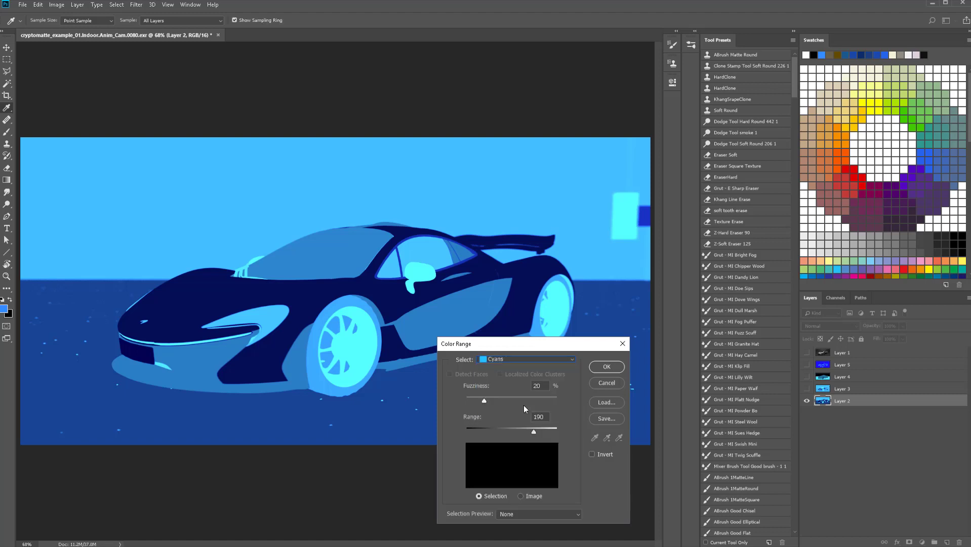
pyautogui.click(524, 359)
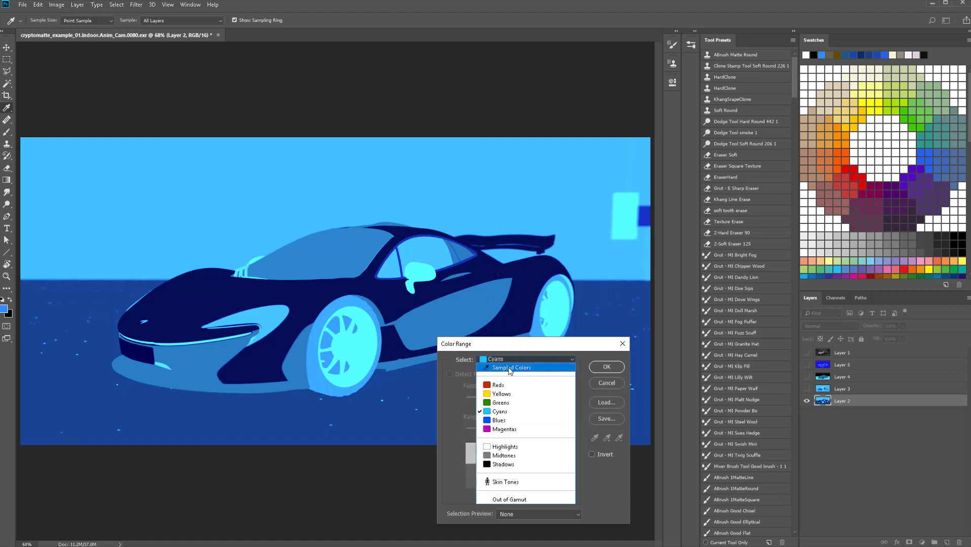
pyautogui.click(507, 366)
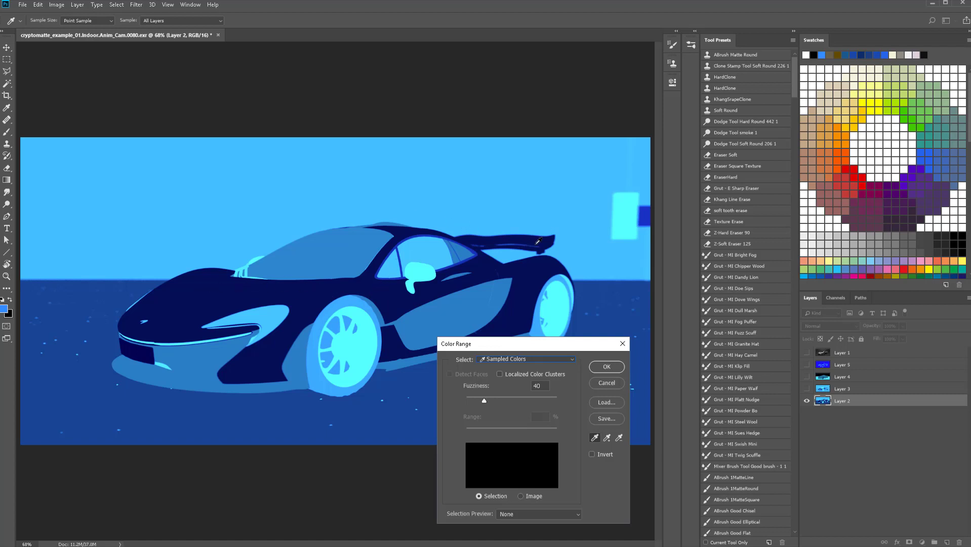
# Sample the dark car-body colour, lower the fuzziness slightly and create the selection
pyautogui.click(266, 287)
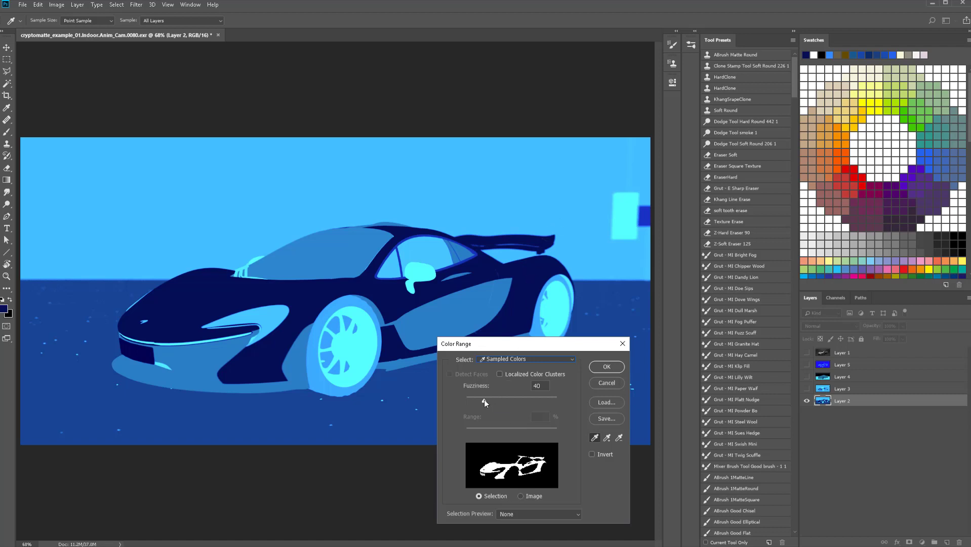
pyautogui.moveTo(484, 400)
pyautogui.mouseDown()
pyautogui.moveTo(526, 404)
pyautogui.moveTo(444, 404)
pyautogui.moveTo(481, 406)
pyautogui.mouseUp()
pyautogui.press('Return')
pyautogui.press('z')
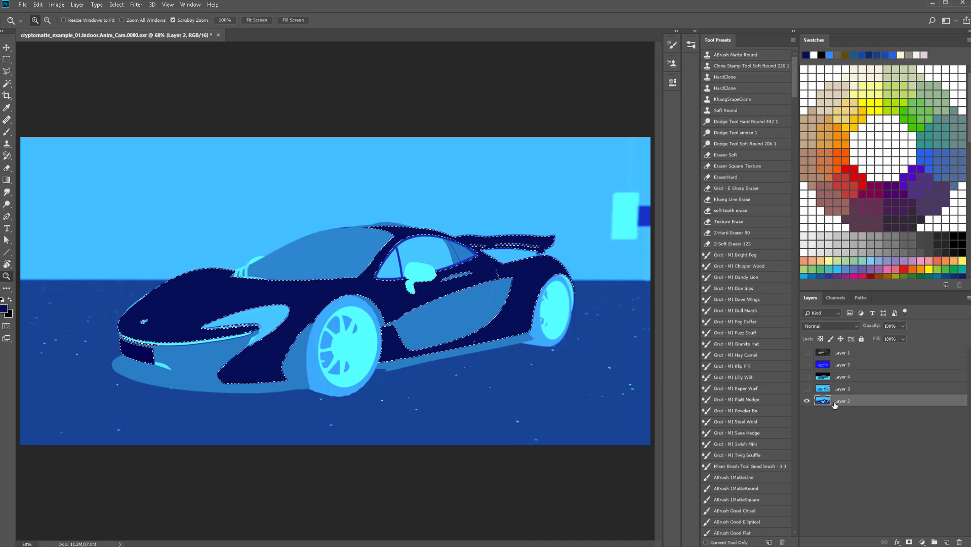
# Make the beauty render on Layer 1 active and visible, keeping the car-body selection
pyautogui.click(827, 353)
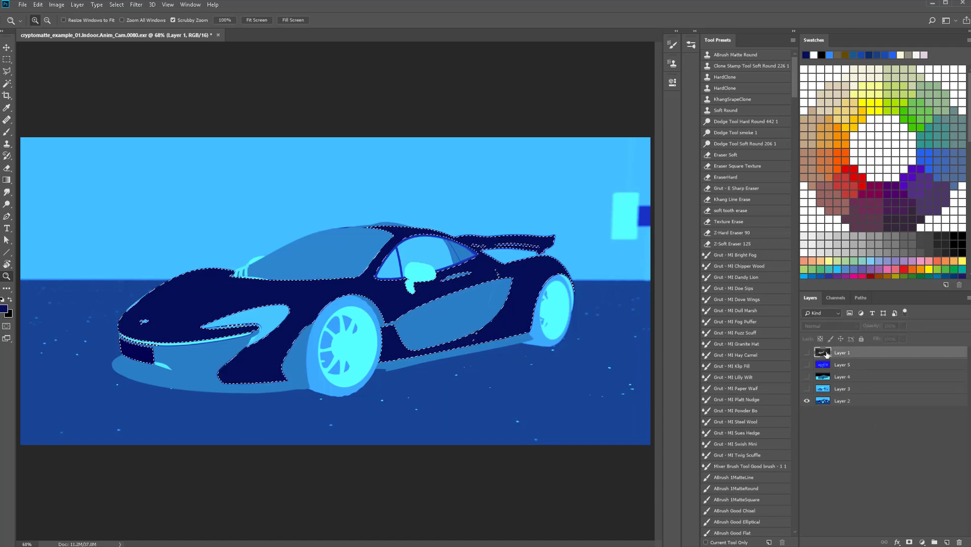
pyautogui.click(806, 353)
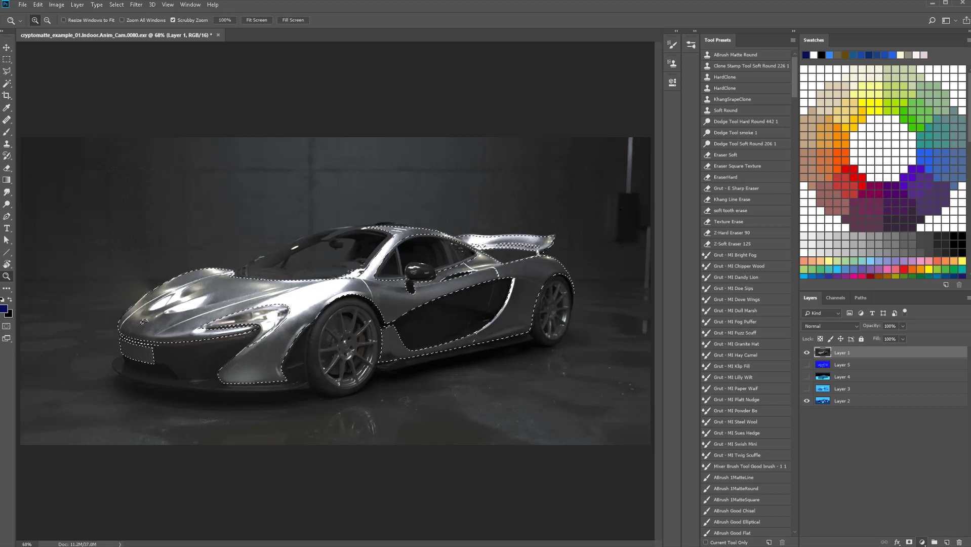
pyautogui.hotkey('ctrl', 'd')
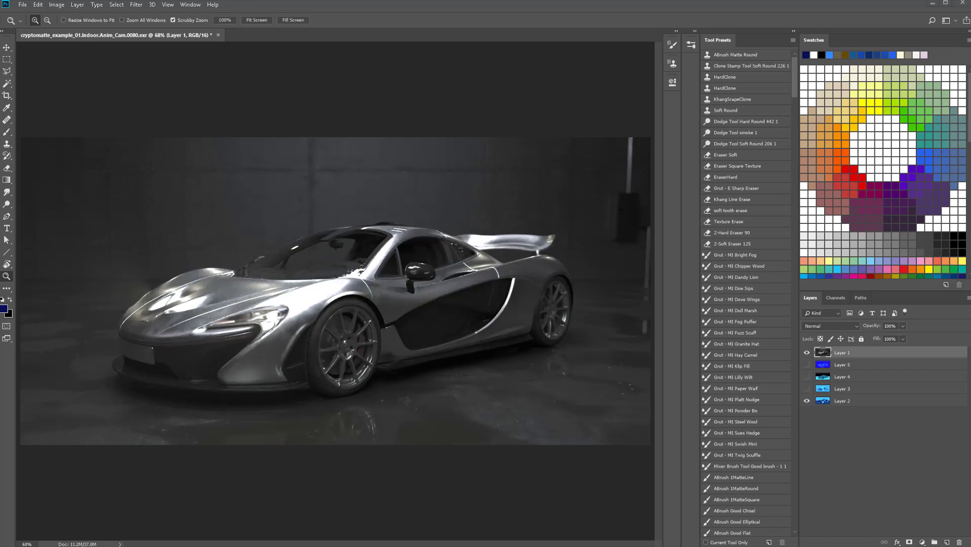
pyautogui.hotkey('ctrl', 'z')
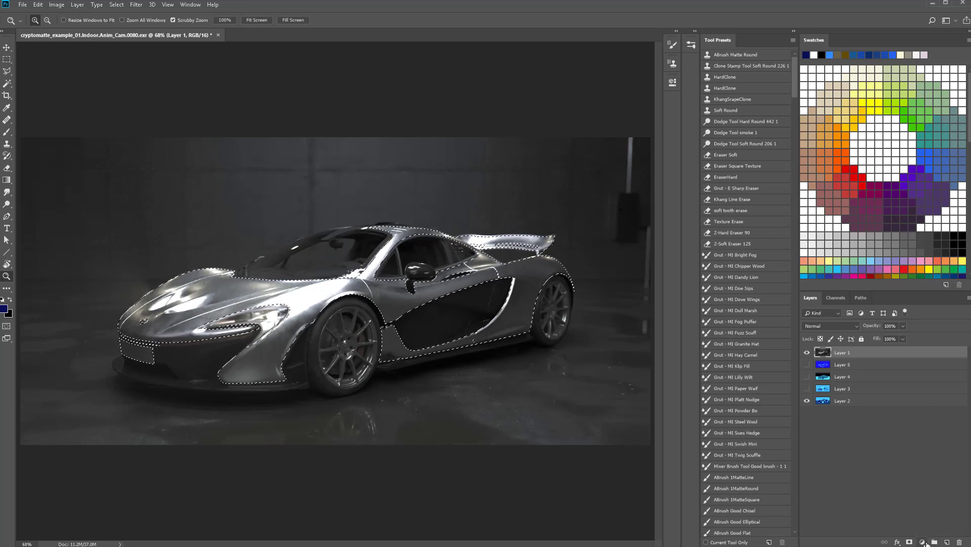
pyautogui.hotkey('ctrl', 'd')
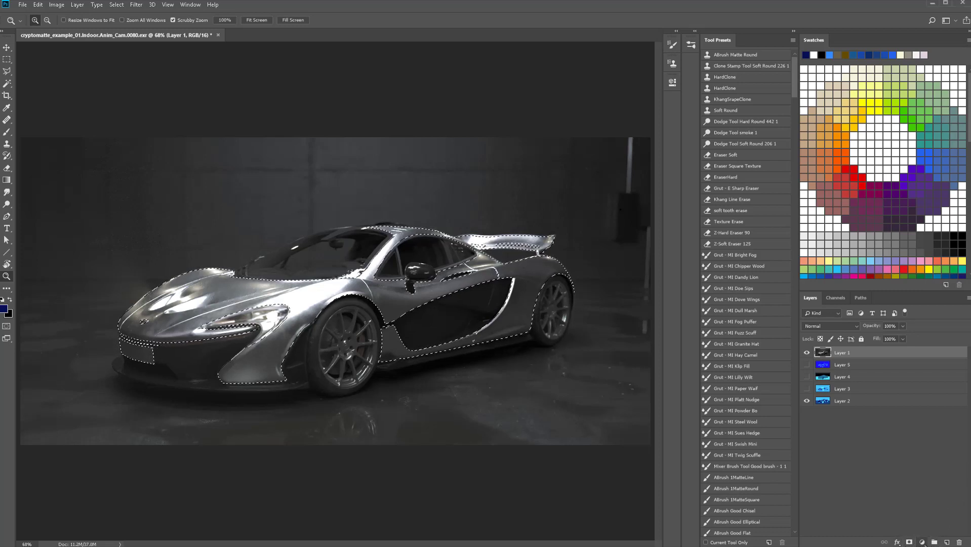
# Add a Curves adjustment layer masked by the car-body selection and pull the RGB midtones down to darken the paint
pyautogui.click(935, 383)
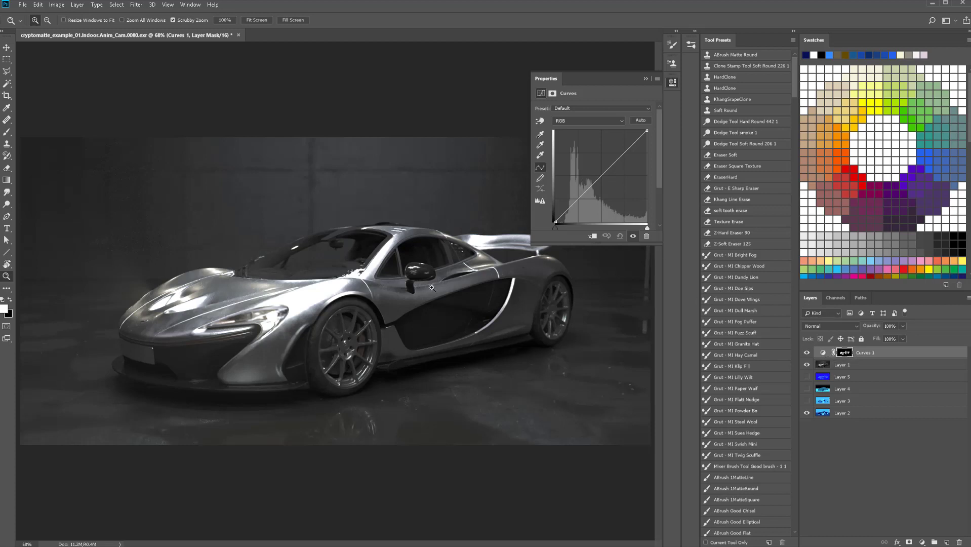
pyautogui.moveTo(593, 181)
pyautogui.mouseDown()
pyautogui.moveTo(576, 157)
pyautogui.moveTo(613, 207)
pyautogui.moveTo(594, 184)
pyautogui.moveTo(605, 181)
pyautogui.mouseUp()
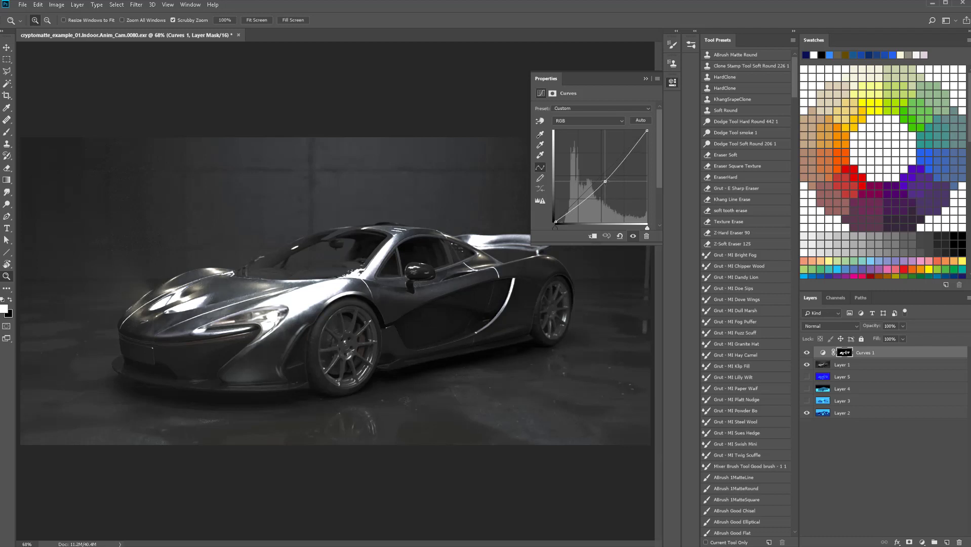
pyautogui.click(571, 121)
pyautogui.click(571, 121)
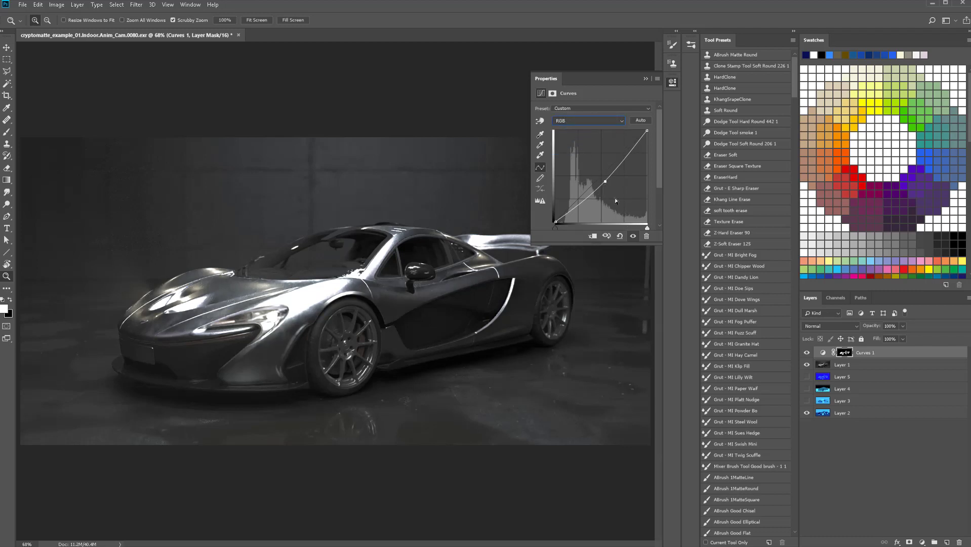
# Raise the midtones of the Blue curve to tint the car body blue
pyautogui.click(573, 121)
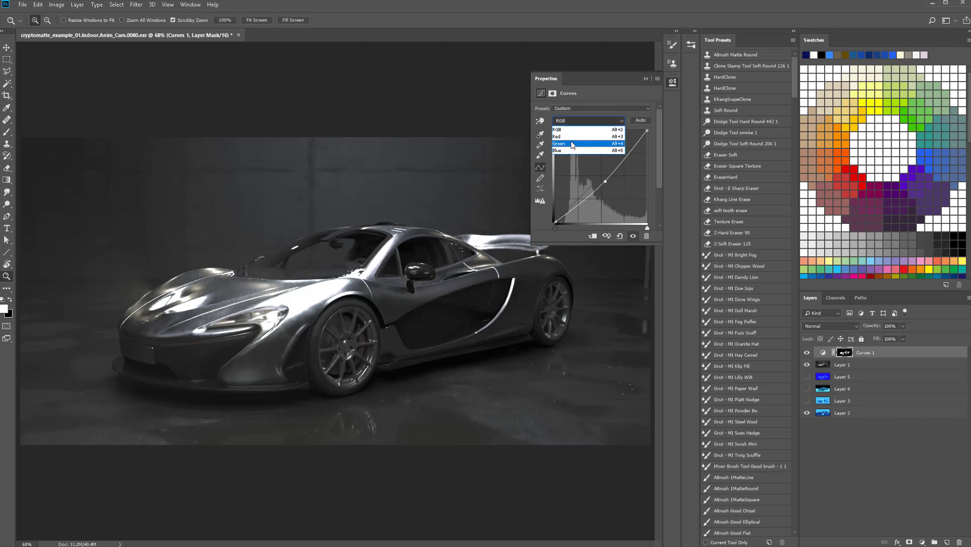
pyautogui.click(560, 144)
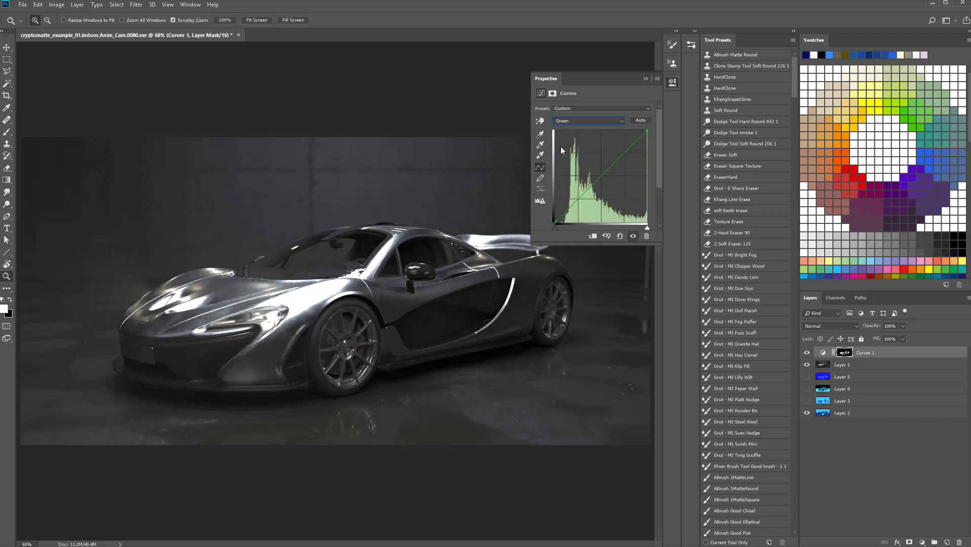
pyautogui.click(580, 121)
pyautogui.click(590, 153)
pyautogui.moveTo(597, 173); pyautogui.dragTo(589, 160)
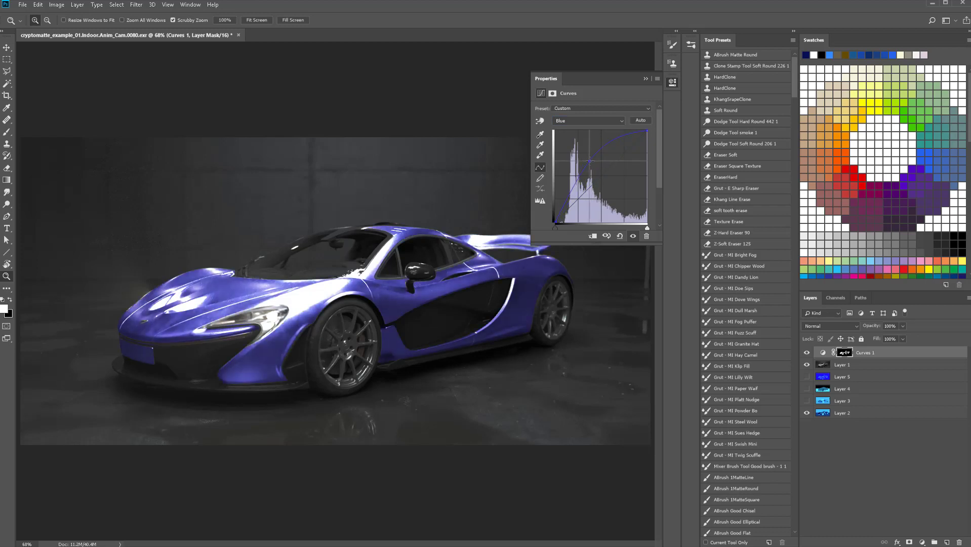
# Lower the Red curve slightly below the midtones to reduce the purple cast in the paint
pyautogui.click(590, 120)
pyautogui.click(591, 137)
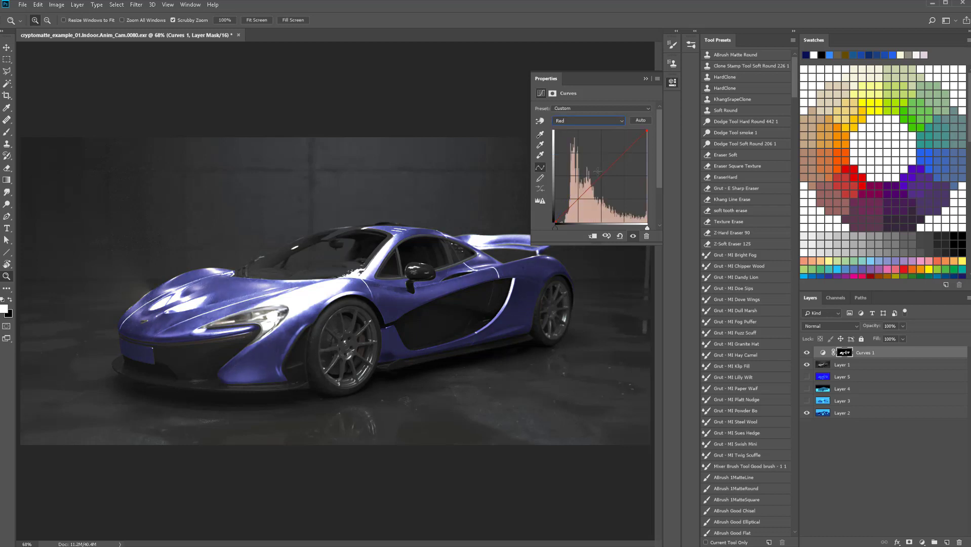
pyautogui.click(598, 172)
pyautogui.moveTo(597, 172); pyautogui.dragTo(584, 197)
# Reshape the RGB curve with darker shadows and a brighter upper-midtone point for more contrast, and collapse the curve settings
pyautogui.click(606, 120)
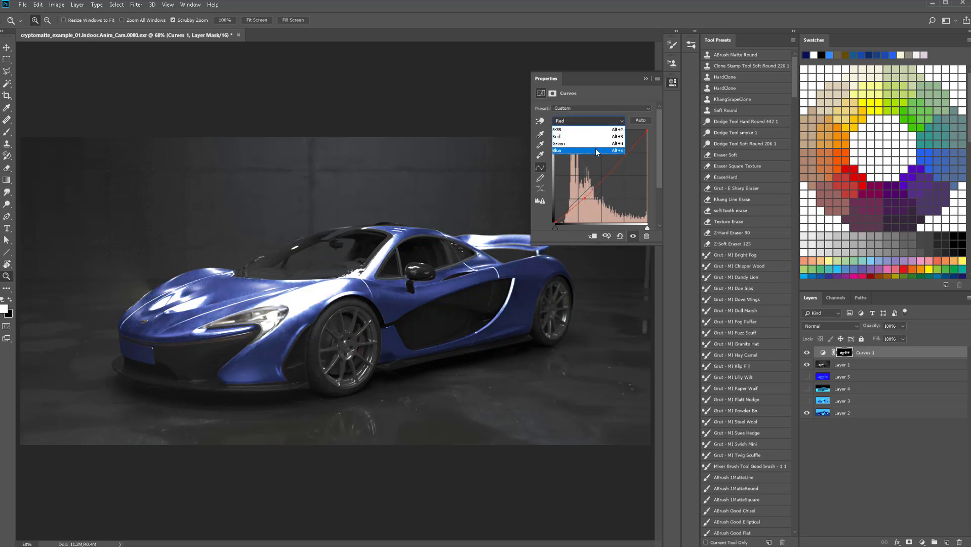
pyautogui.click(595, 150)
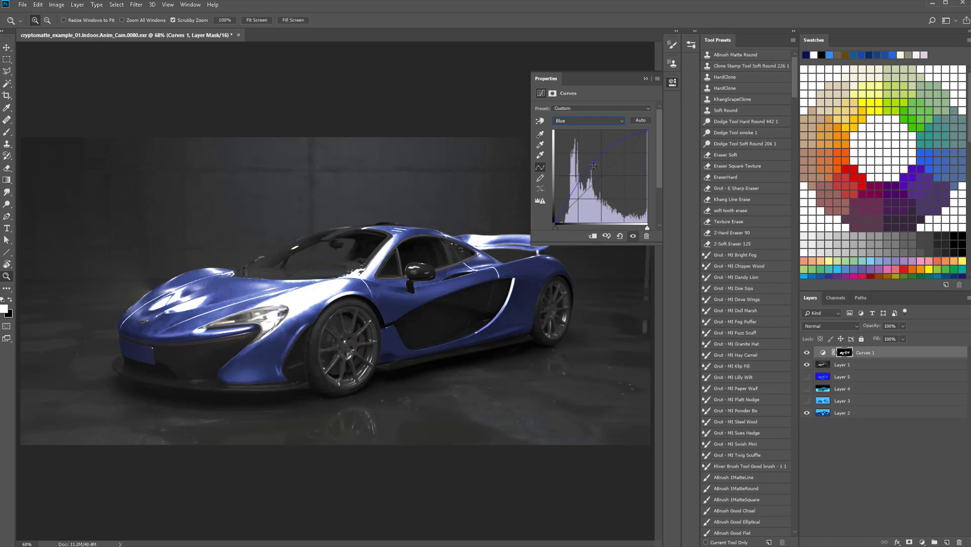
pyautogui.click(607, 120)
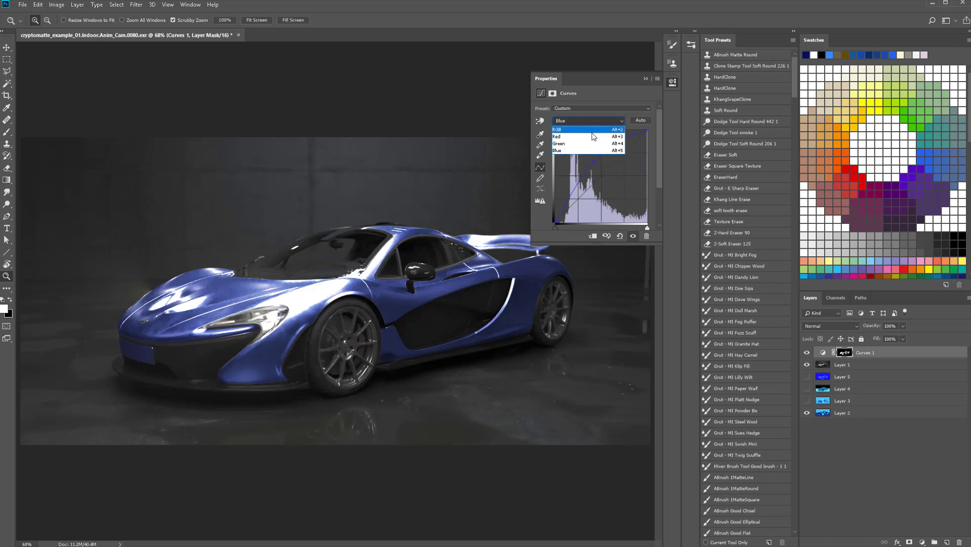
pyautogui.click(590, 129)
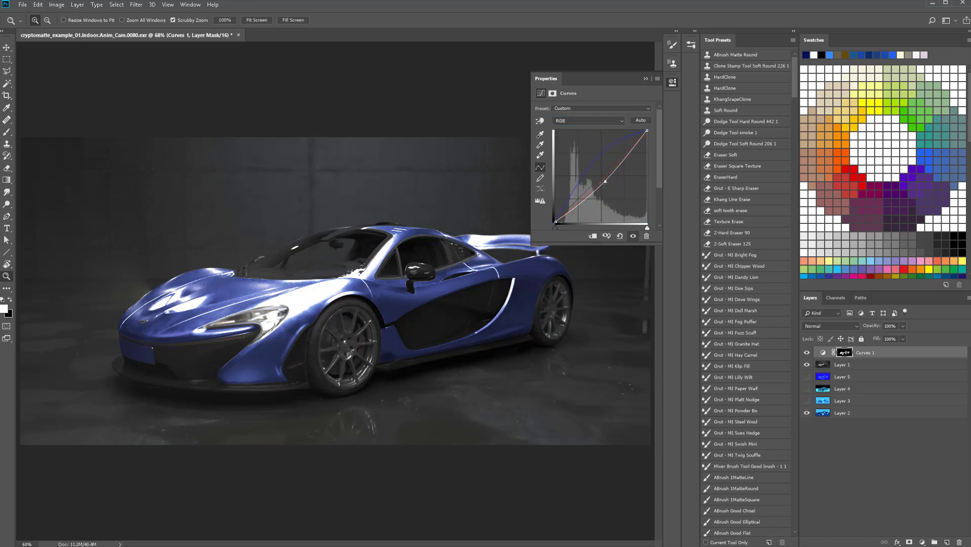
pyautogui.moveTo(604, 182); pyautogui.dragTo(620, 161)
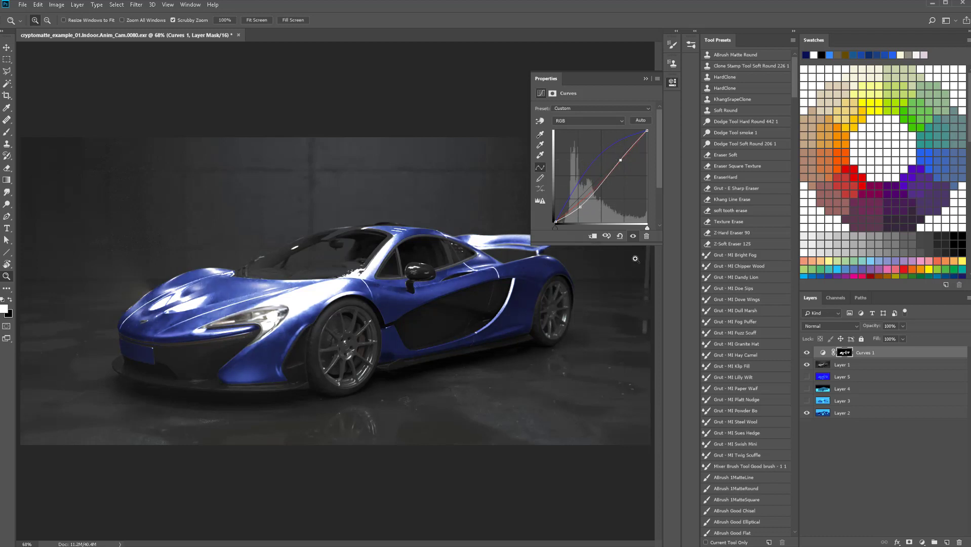
pyautogui.click(672, 82)
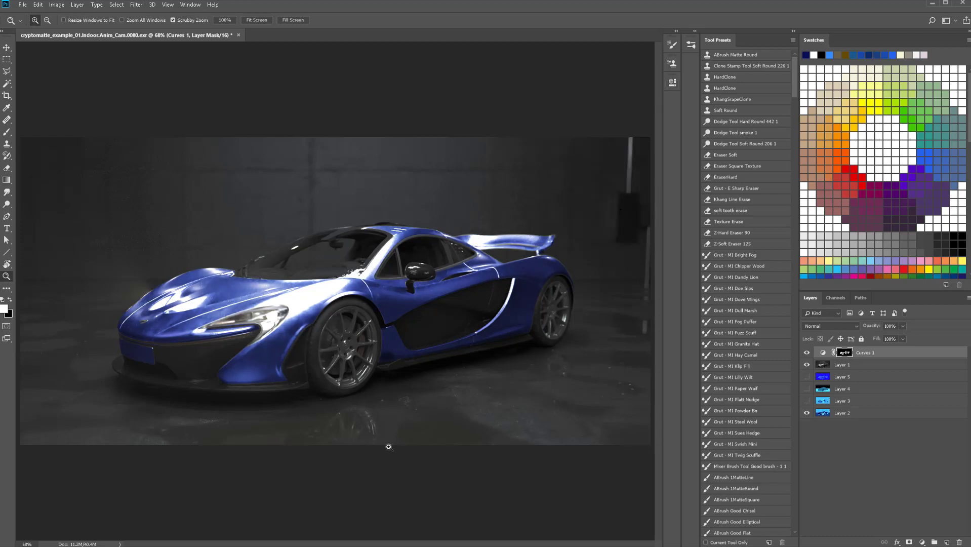
# Flip the canvas horizontally to check the recoloured car in mirror view, and flip it back
pyautogui.hotkey('ctrl', 'shift', 'h')
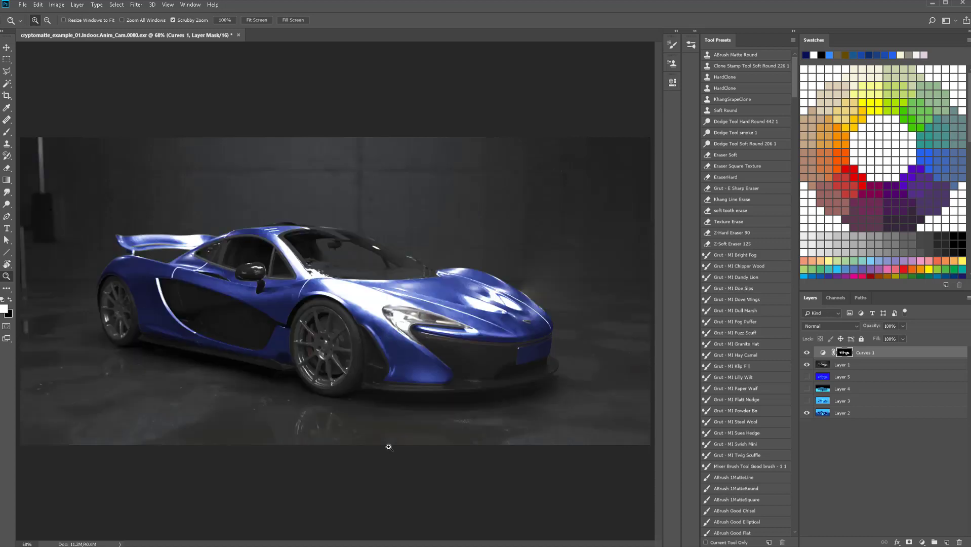
pyautogui.hotkey('ctrl', 'shift', 'h')
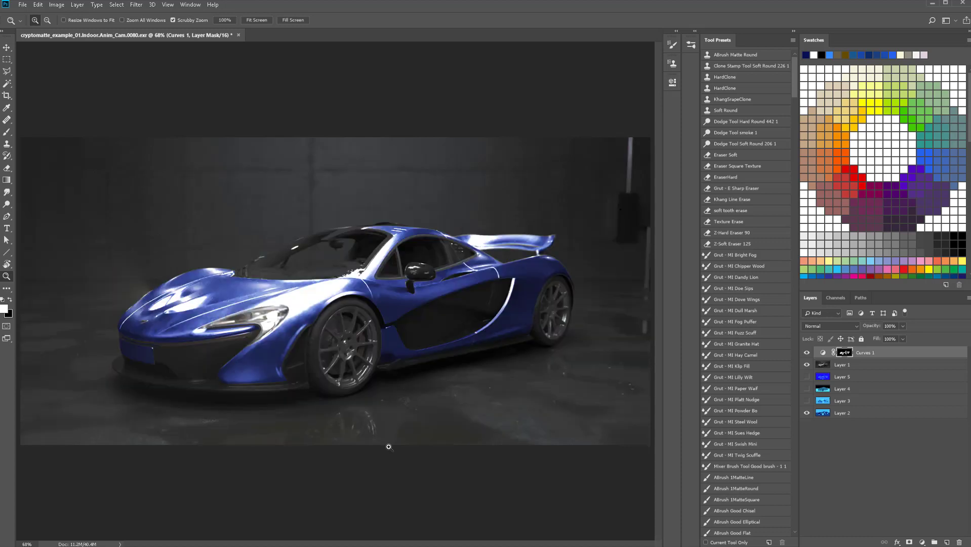
# Hide the Curves 1, Layer 1 and Layer 2 layers and show only the Layer 3 matte around the rear of the car
pyautogui.click(806, 361)
pyautogui.click(806, 352)
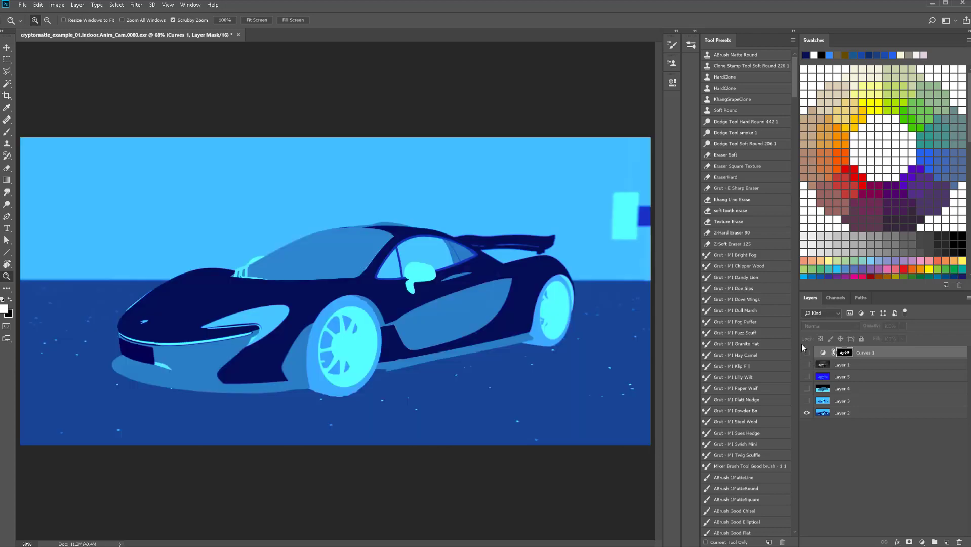
pyautogui.click(807, 400)
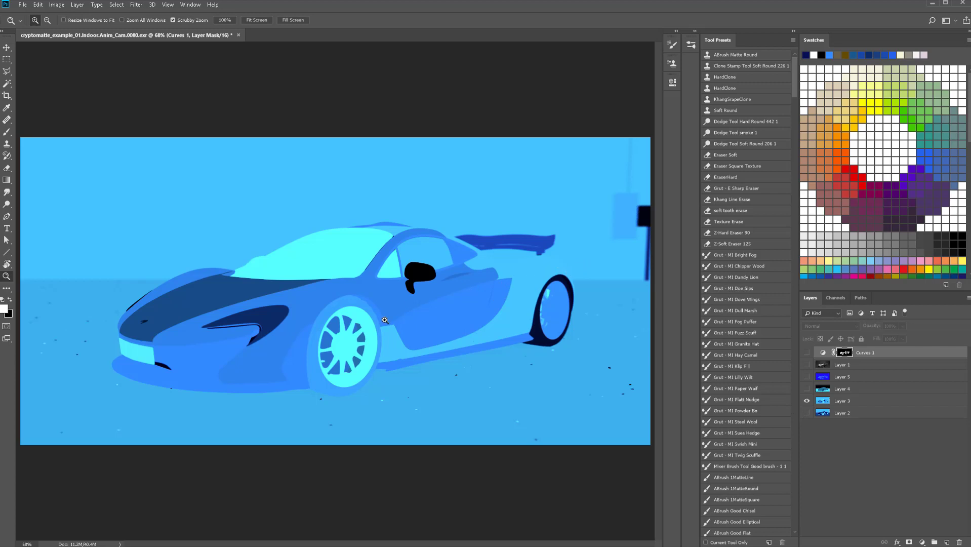
pyautogui.moveTo(527, 278); pyautogui.dragTo(599, 278)
pyautogui.moveTo(568, 319); pyautogui.dragTo(385, 317)
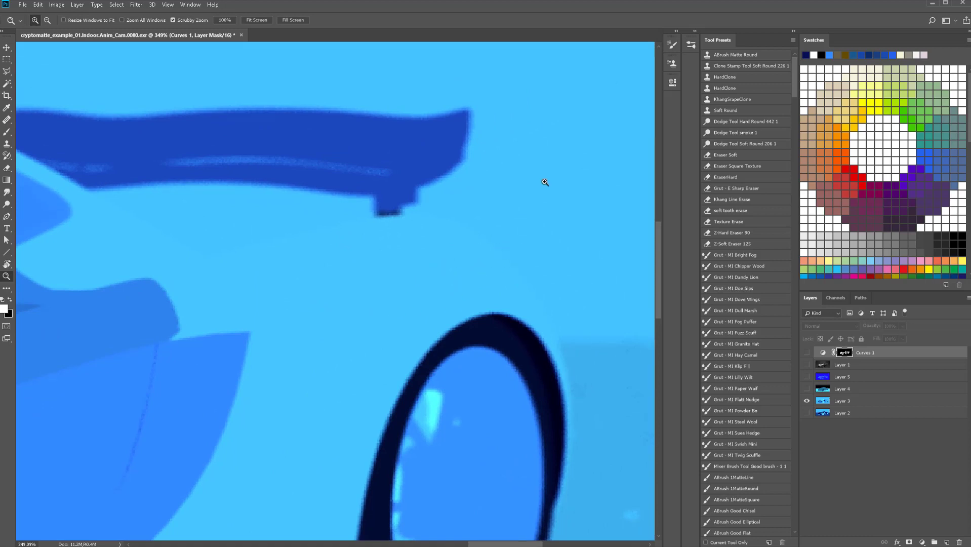
pyautogui.moveTo(424, 246); pyautogui.dragTo(349, 313)
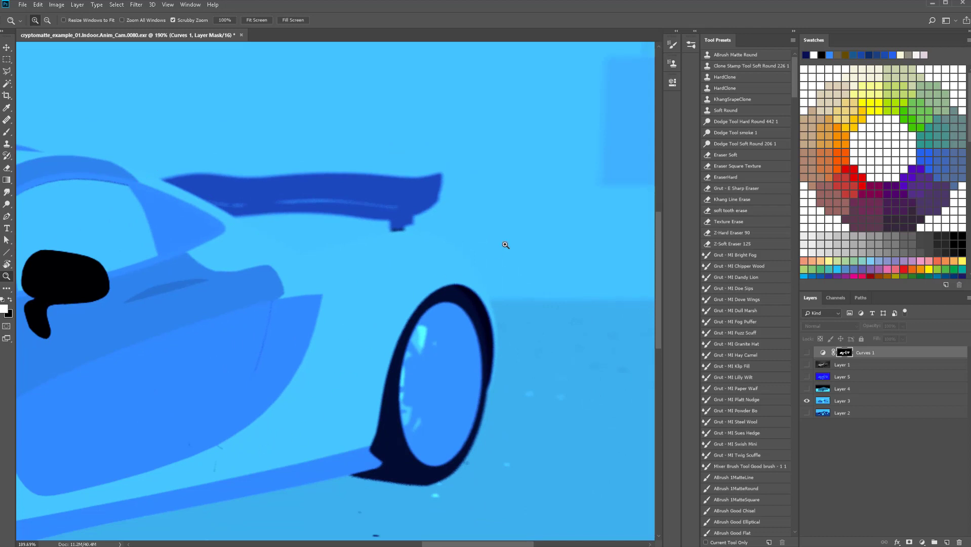
pyautogui.click(76, 4)
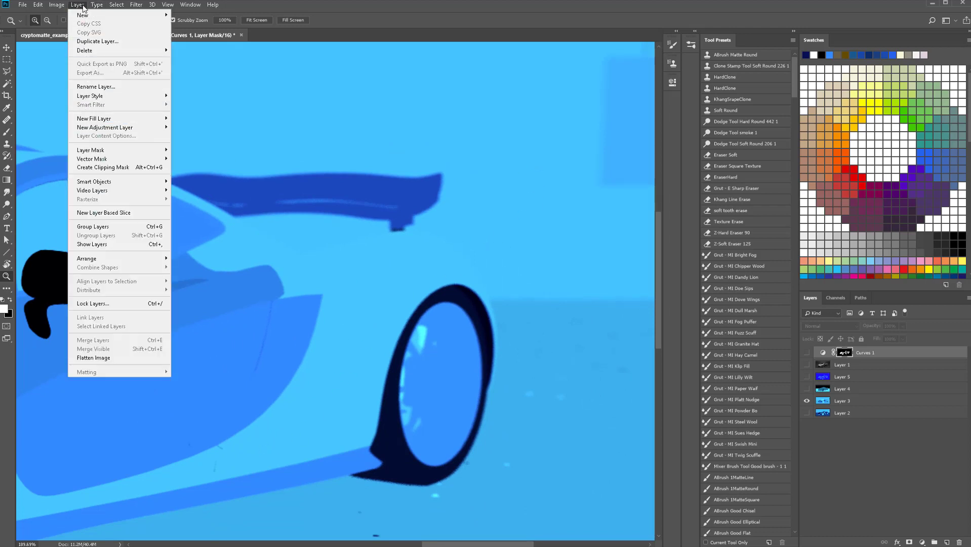
pyautogui.moveTo(107, 8)
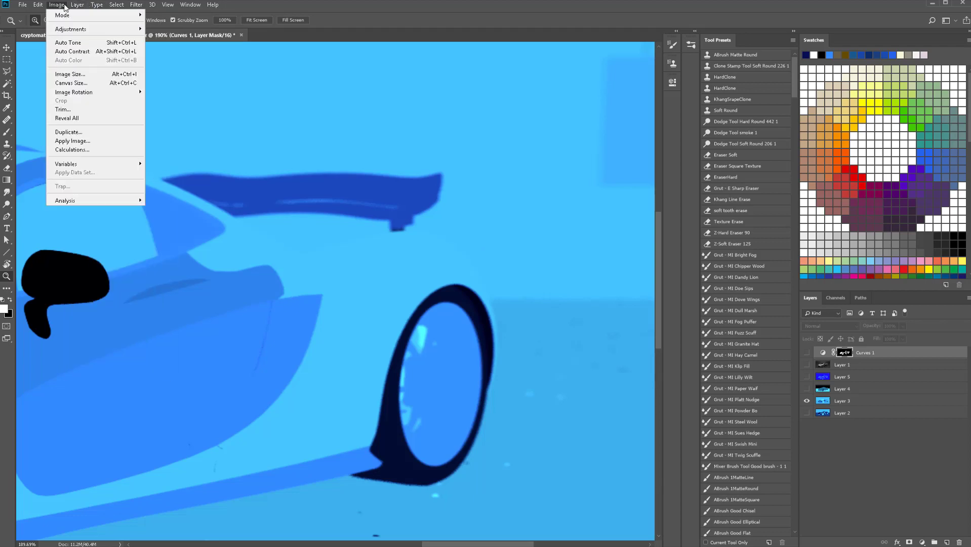
pyautogui.moveTo(81, 30)
pyautogui.click(398, 231)
pyautogui.moveTo(387, 234); pyautogui.dragTo(318, 277)
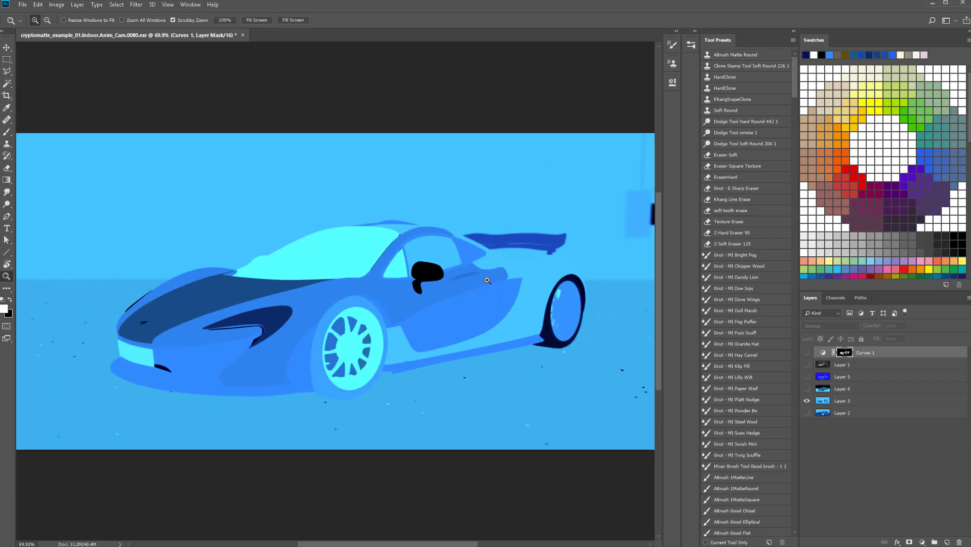
pyautogui.moveTo(568, 270); pyautogui.dragTo(596, 279)
pyautogui.moveTo(459, 311); pyautogui.dragTo(388, 218)
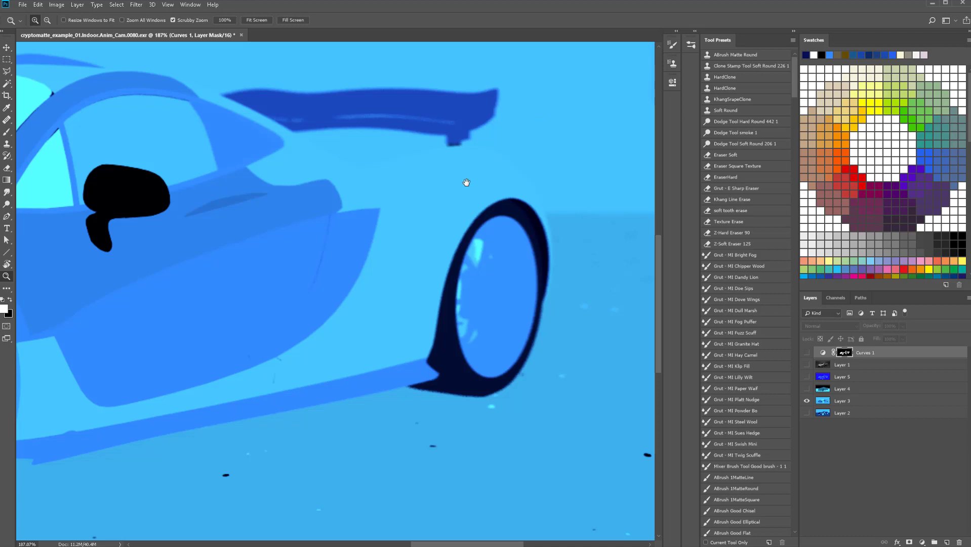
pyautogui.moveTo(550, 138); pyautogui.dragTo(538, 171)
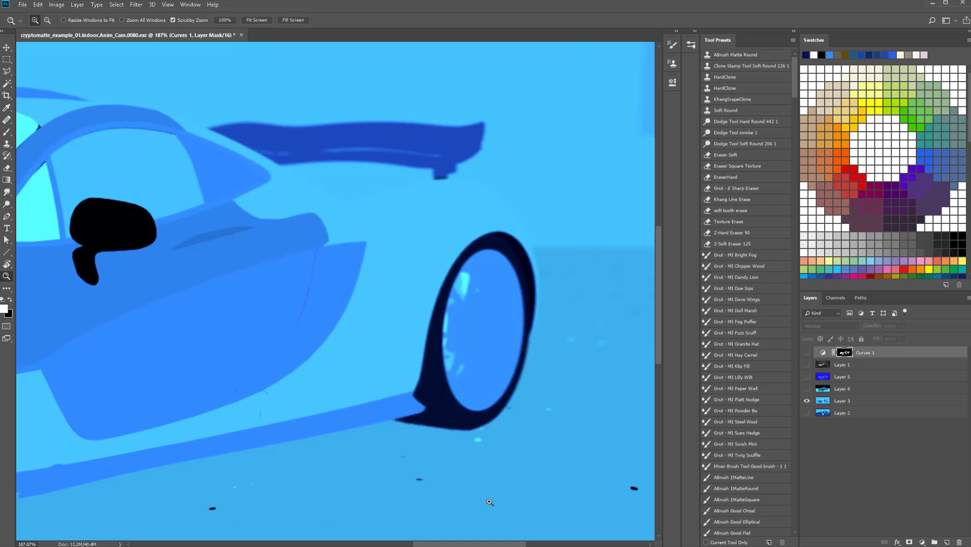
# Try Color Range on the Curves 1 mask, sampling the light-blue rear body matte with fuzziness 6
pyautogui.click(79, 7)
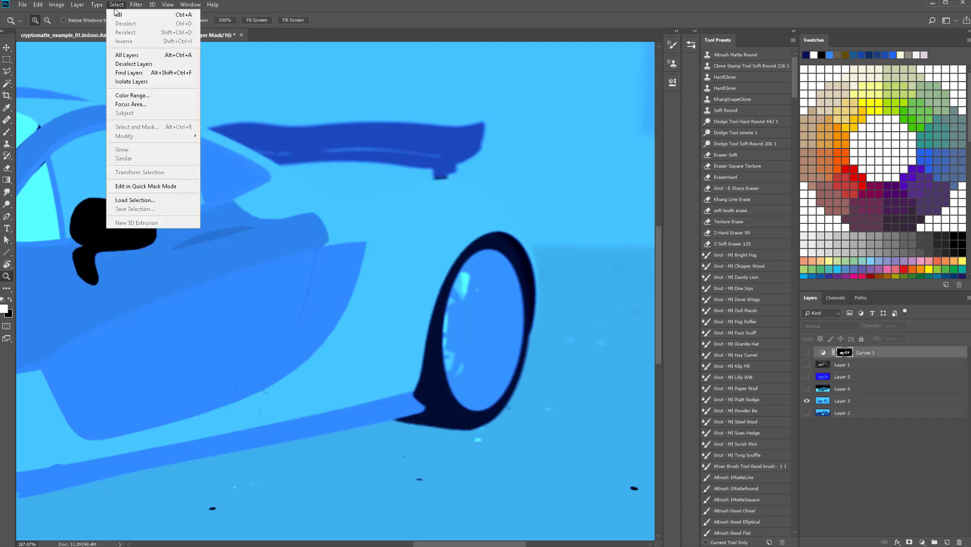
pyautogui.moveTo(123, 11)
pyautogui.click(142, 95)
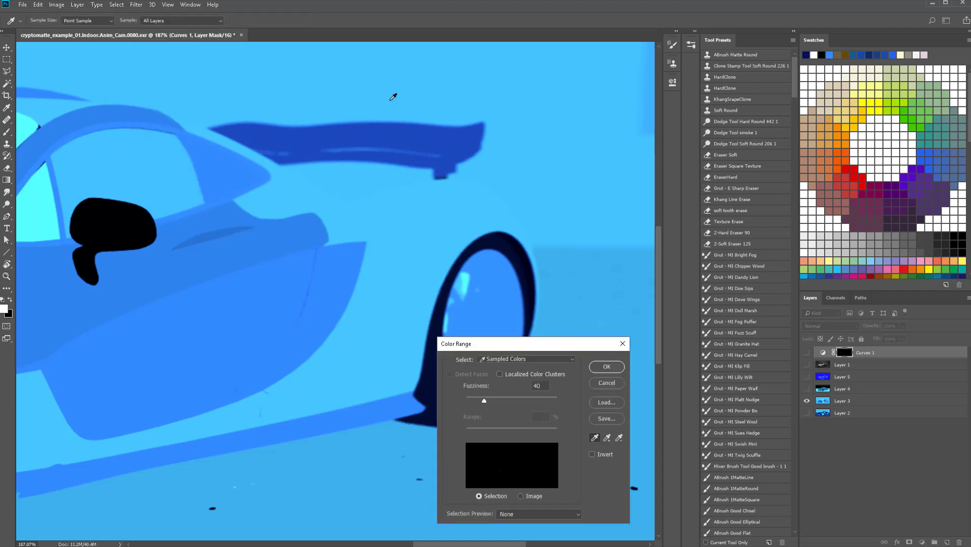
pyautogui.click(420, 240)
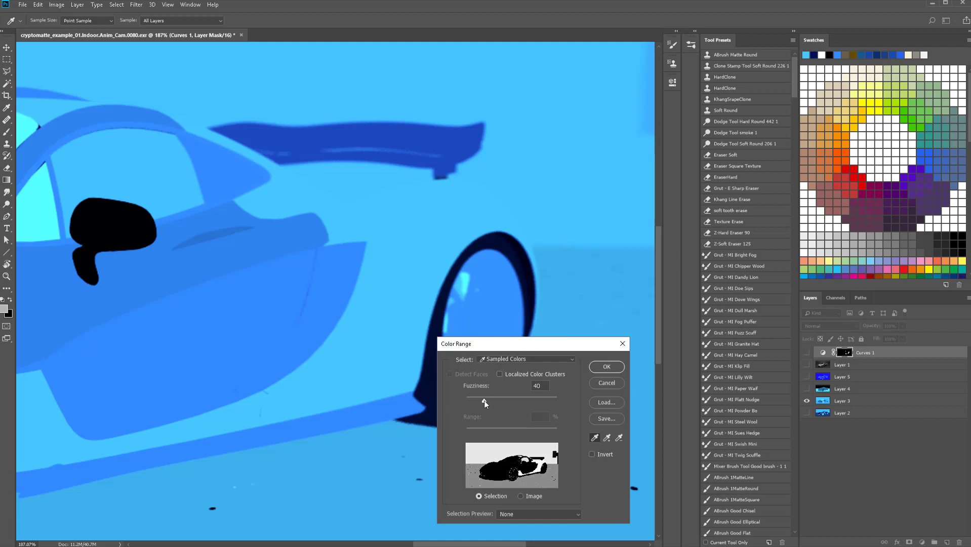
pyautogui.moveTo(484, 400); pyautogui.dragTo(467, 406)
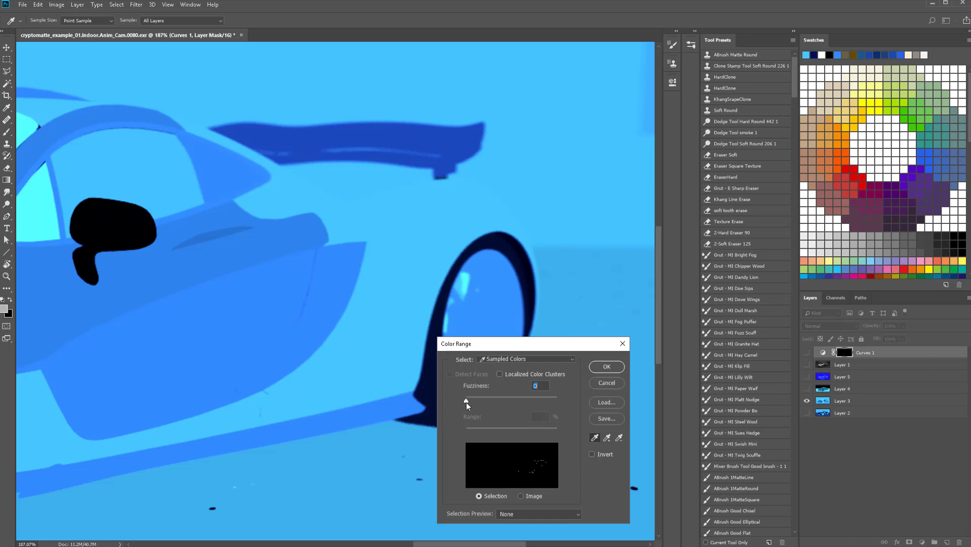
pyautogui.moveTo(465, 402); pyautogui.dragTo(468, 402)
pyautogui.moveTo(470, 402); pyautogui.dragTo(468, 402)
pyautogui.click(607, 367)
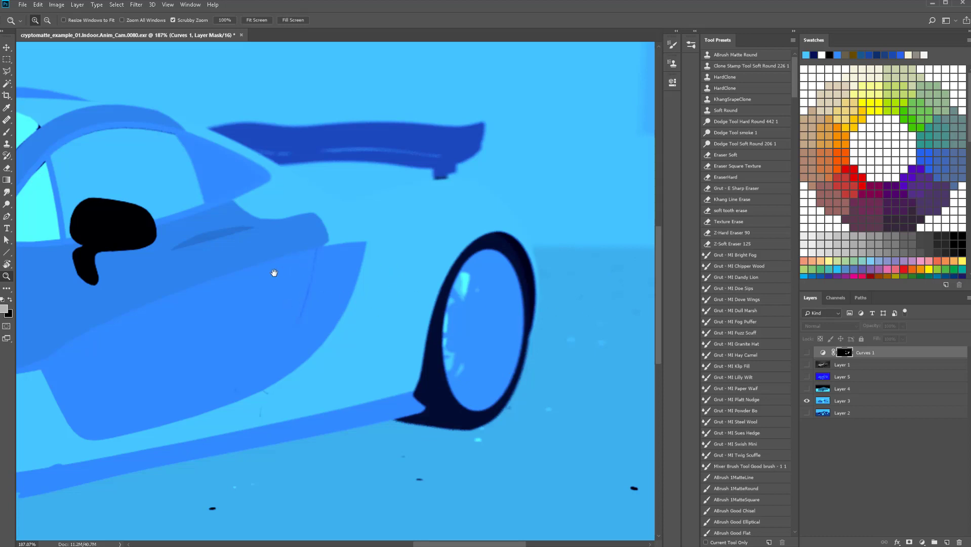
# Show Curves 1 and Layer 1 again and examine which body panels the sampled matte tints
pyautogui.moveTo(273, 271); pyautogui.dragTo(512, 253)
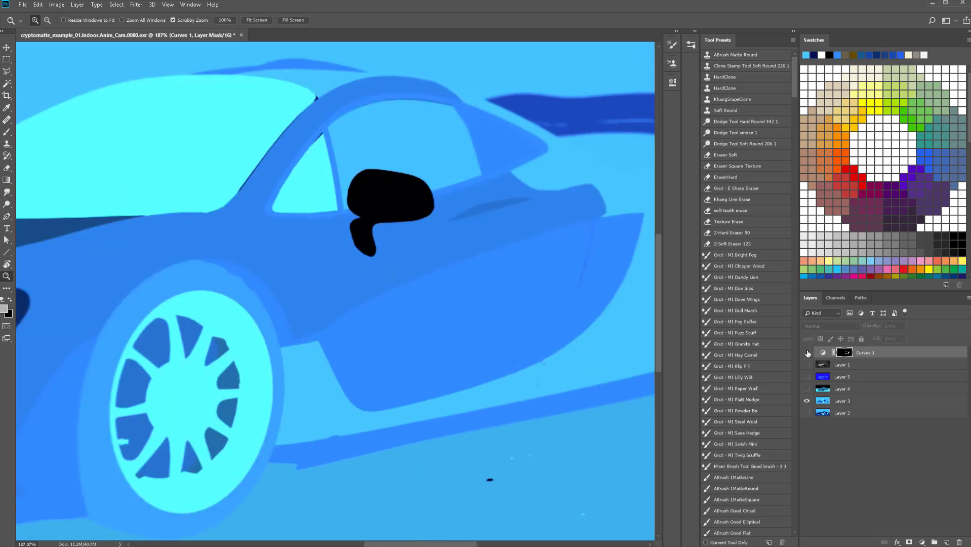
pyautogui.click(807, 352)
pyautogui.click(807, 364)
pyautogui.click(858, 365)
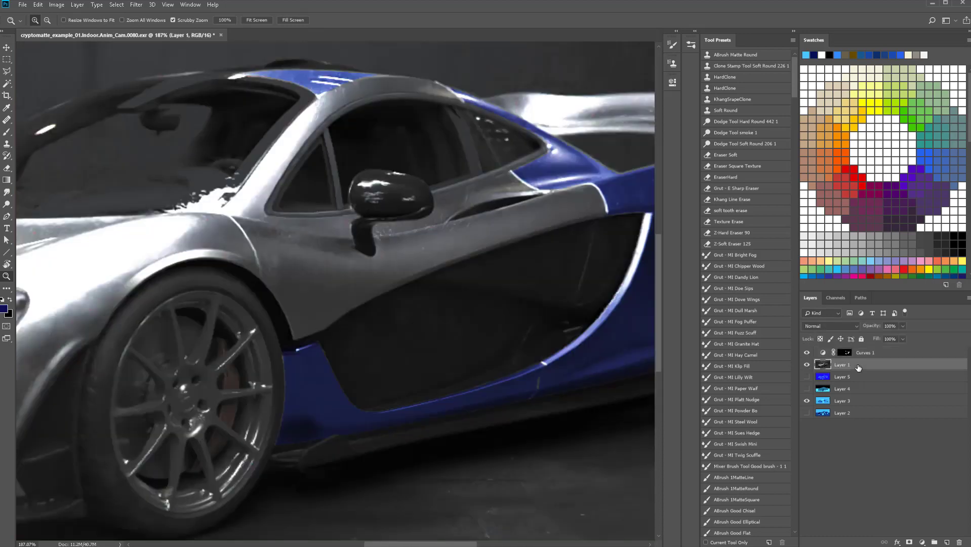
pyautogui.moveTo(544, 237); pyautogui.dragTo(385, 275)
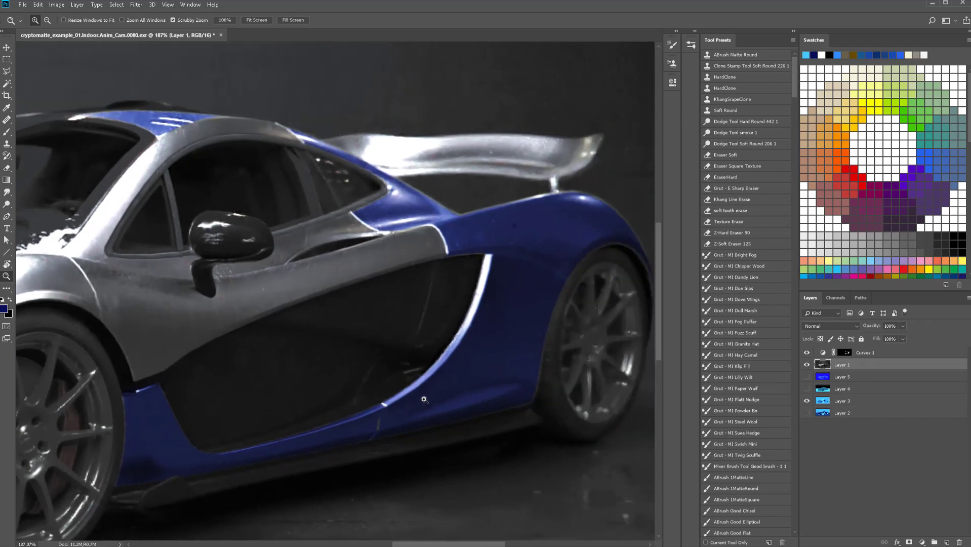
pyautogui.scroll(-6, 305, 288)
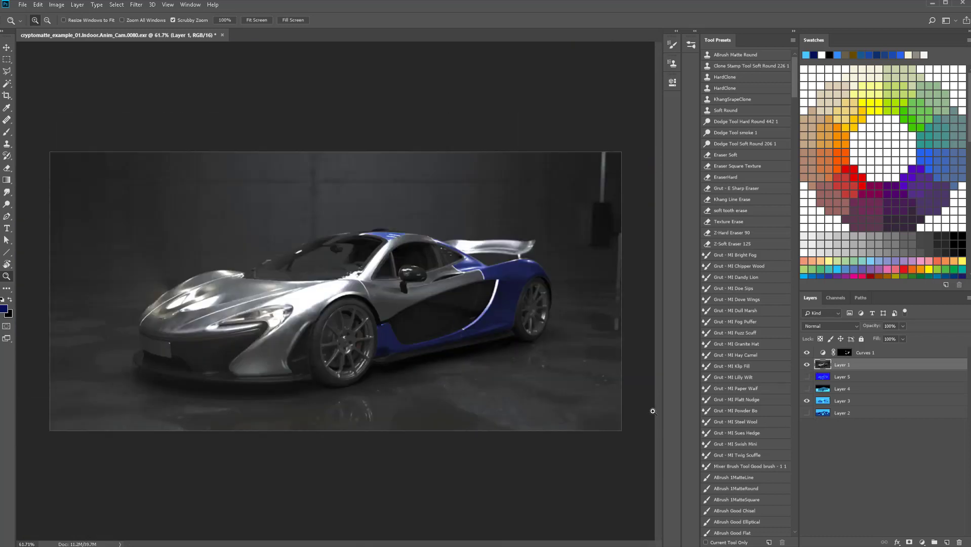
# Undo the Color Range change to the Curves 1 mask and turn the Curves 1 layer back on
pyautogui.hotkey('ctrl', 'alt', 'z')
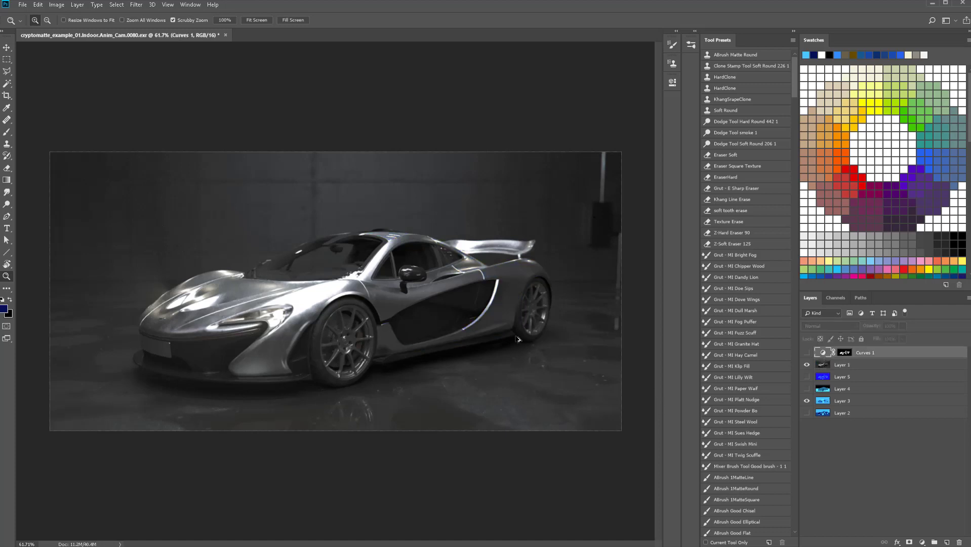
pyautogui.click(806, 352)
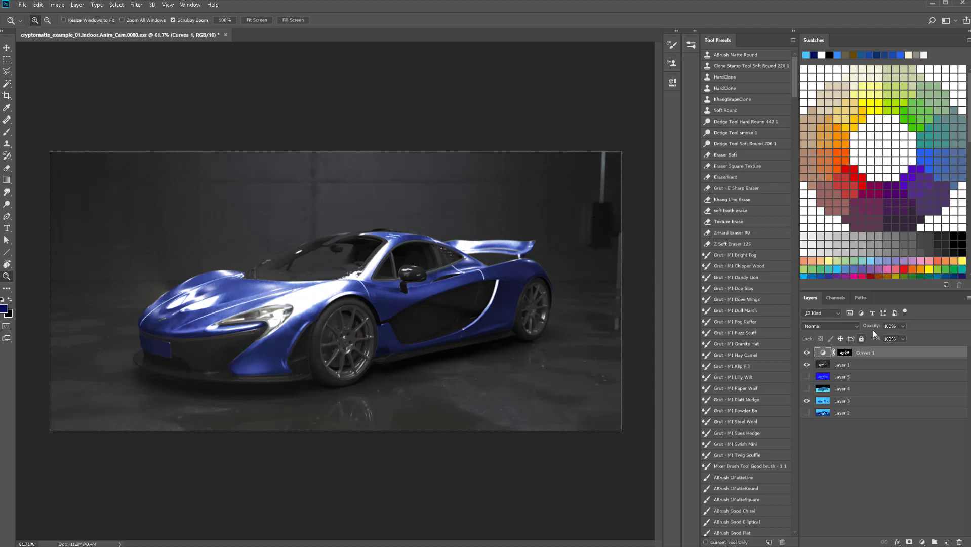
# Lower the opacity of the Curves 1 adjustment layer to soften the blue paint, and deselect the layer
pyautogui.click(903, 326)
pyautogui.moveTo(866, 338); pyautogui.dragTo(867, 338)
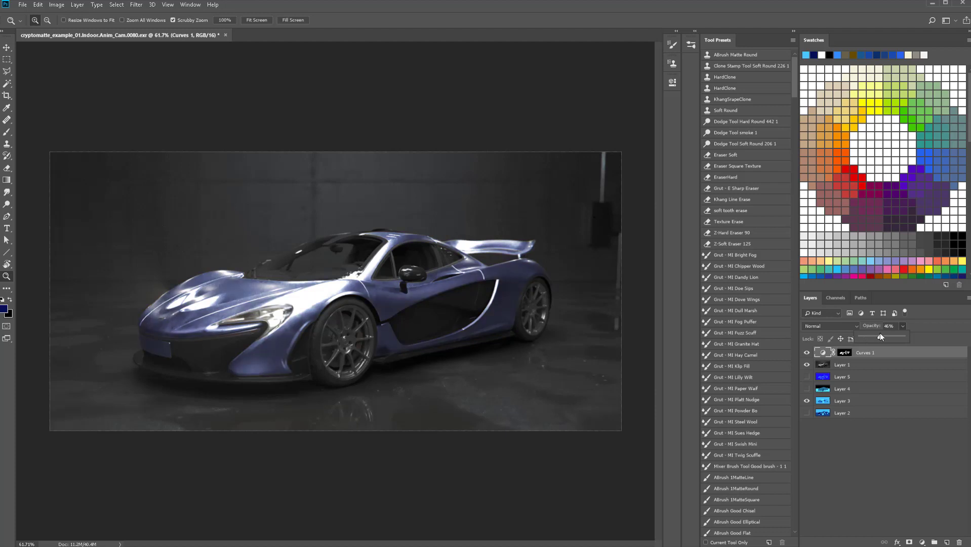
pyautogui.click(868, 466)
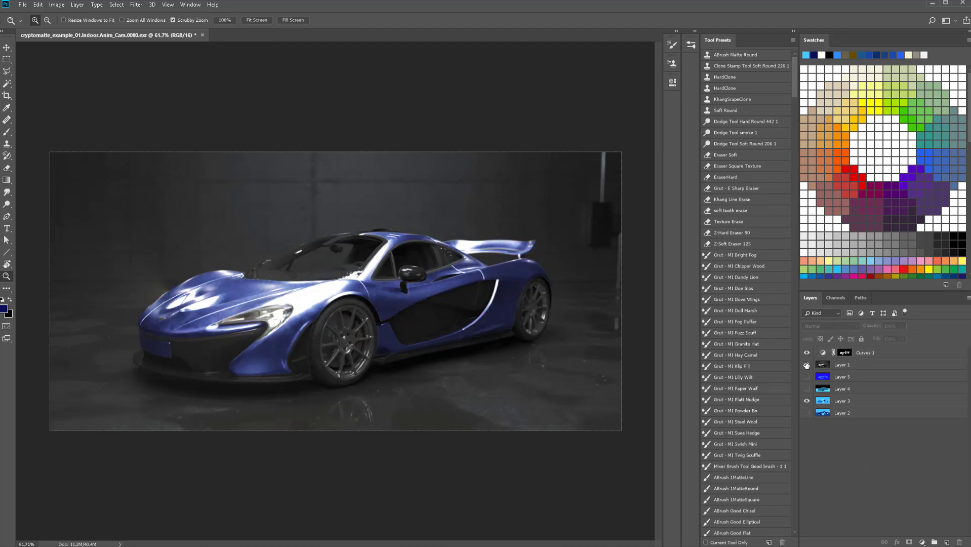
# Hide Curves 1 and Layer 1, and show and select the Layer 5 matte that separates the tyres
pyautogui.moveTo(807, 352); pyautogui.dragTo(806, 382)
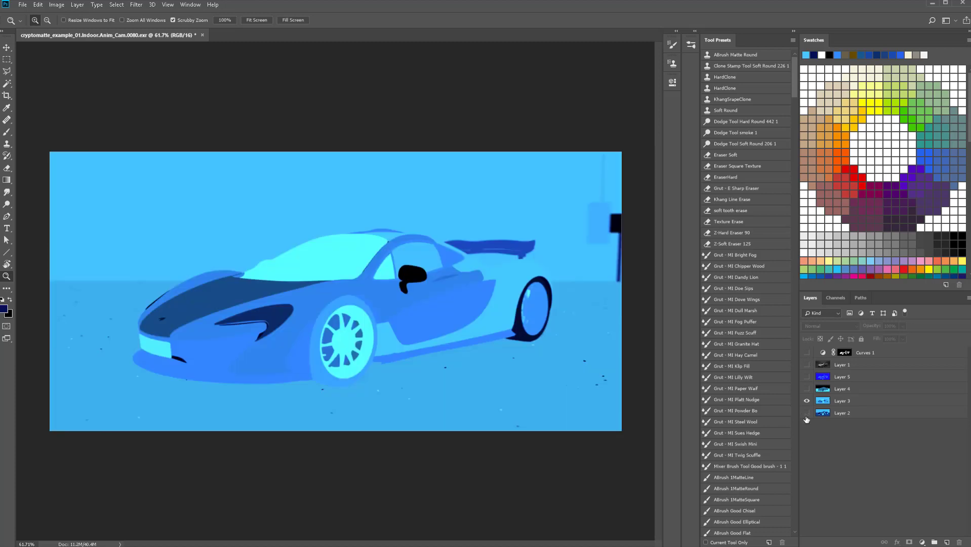
pyautogui.doubleClick(806, 400)
pyautogui.click(808, 378)
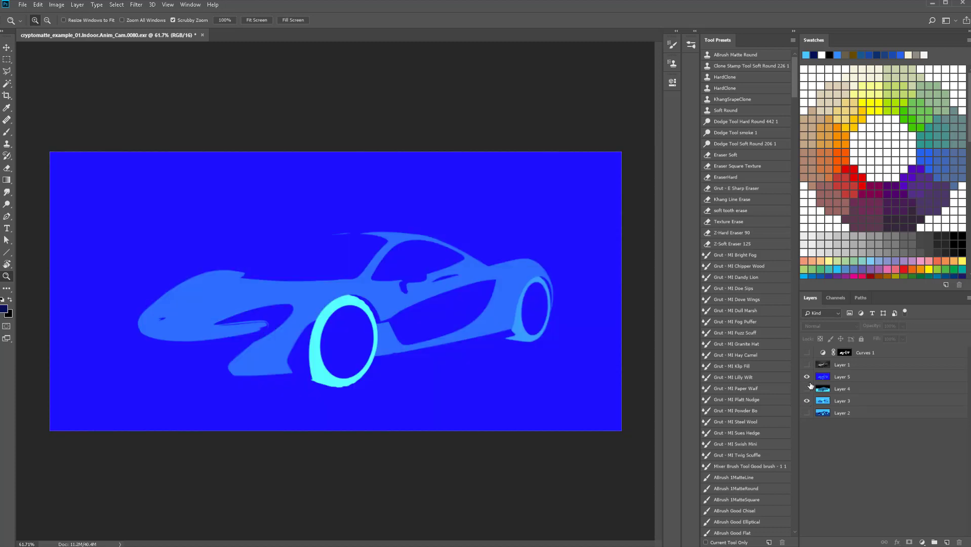
pyautogui.click(807, 381)
pyautogui.click(808, 380)
pyautogui.click(833, 378)
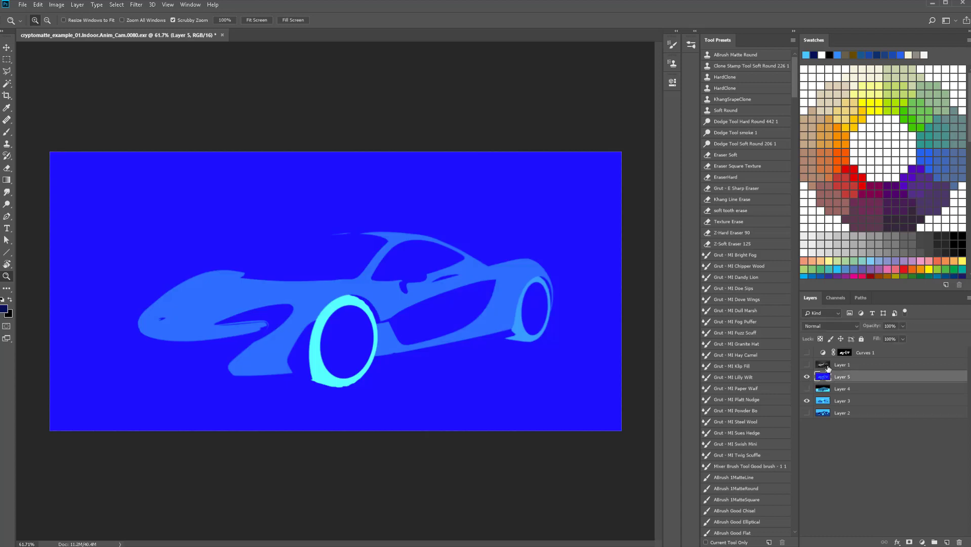
# Sample the front and rear tyre colours of the Layer 5 matte in Color Range, with fuzziness set to 40
pyautogui.click(125, 5)
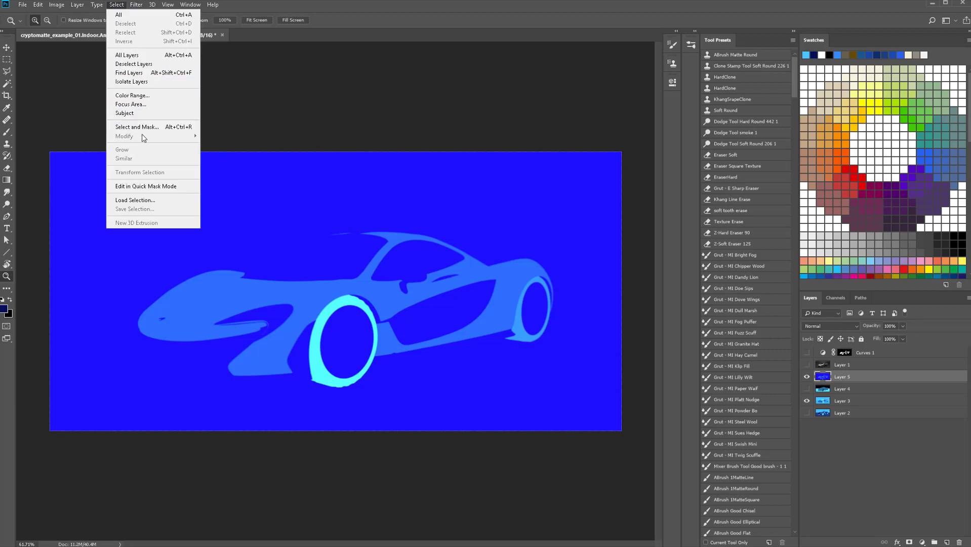
pyautogui.click(136, 95)
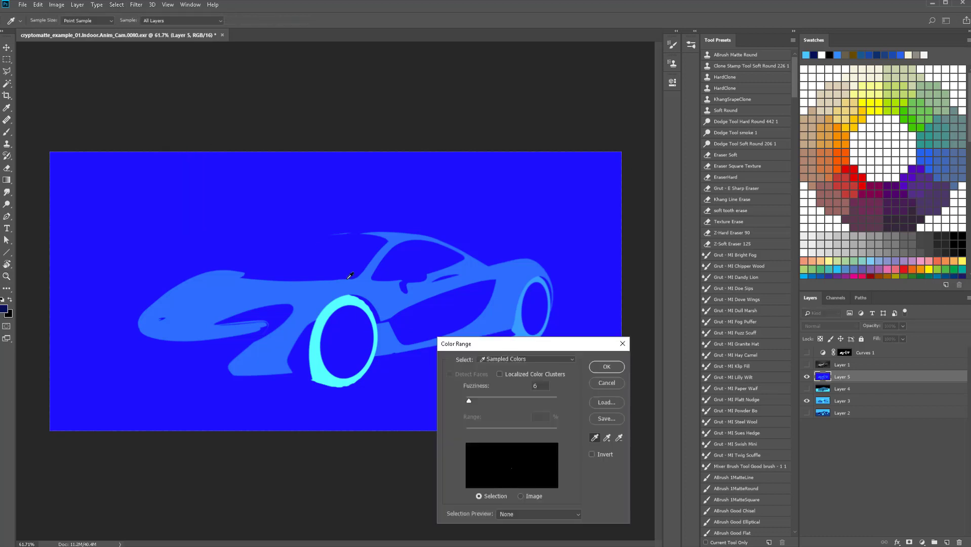
pyautogui.click(344, 300)
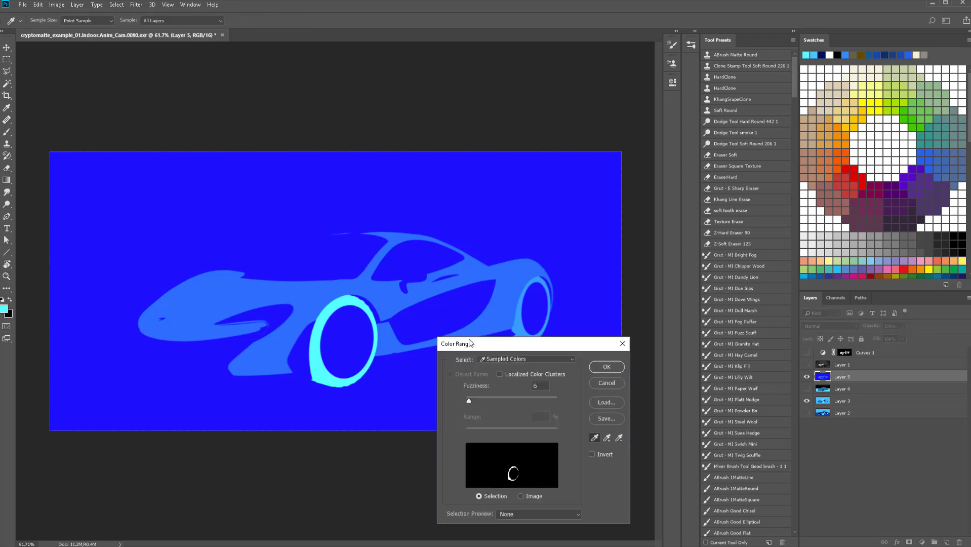
pyautogui.click(521, 324)
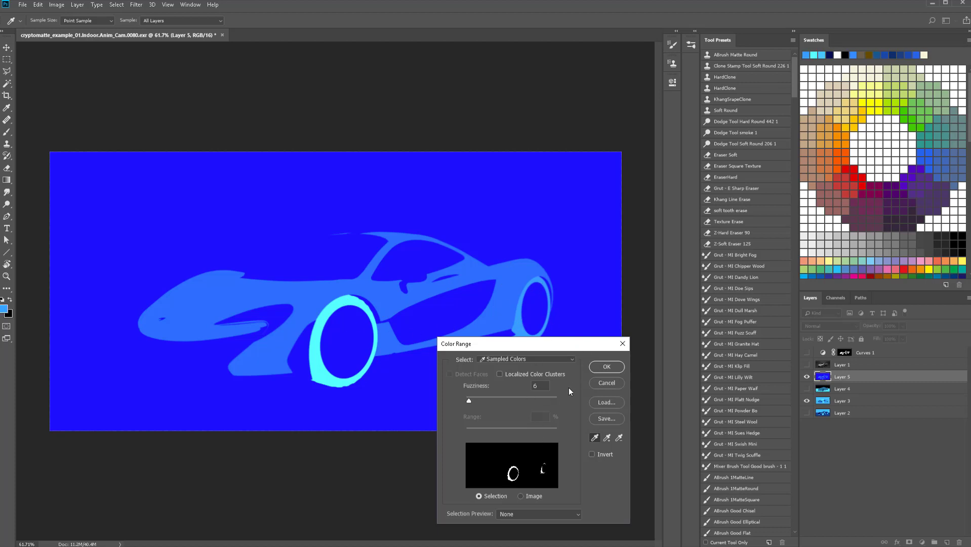
pyautogui.moveTo(469, 401); pyautogui.dragTo(479, 403)
pyautogui.write('40')
# Check the sampled tyres with the Black Matte selection preview, return the preview to None, and create the selection
pyautogui.click(517, 513)
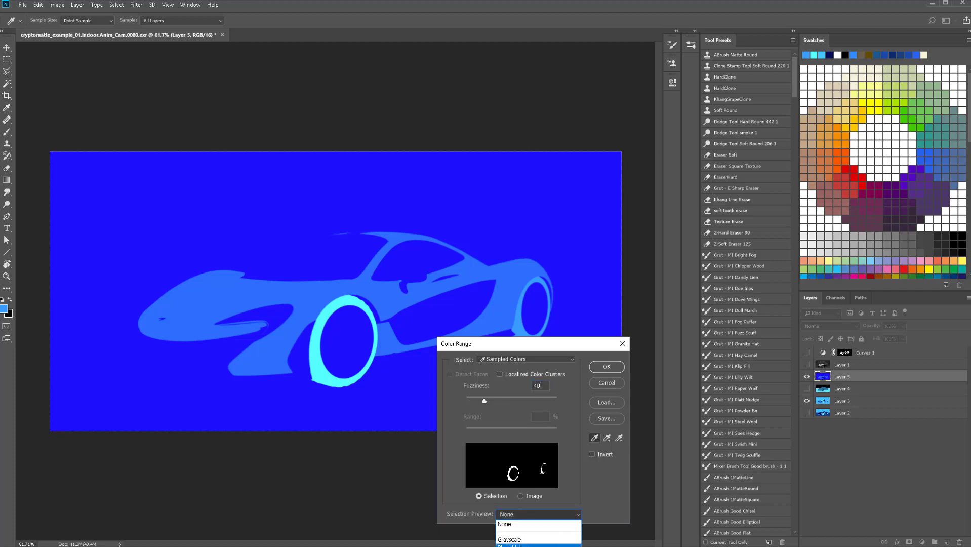
pyautogui.click(521, 545)
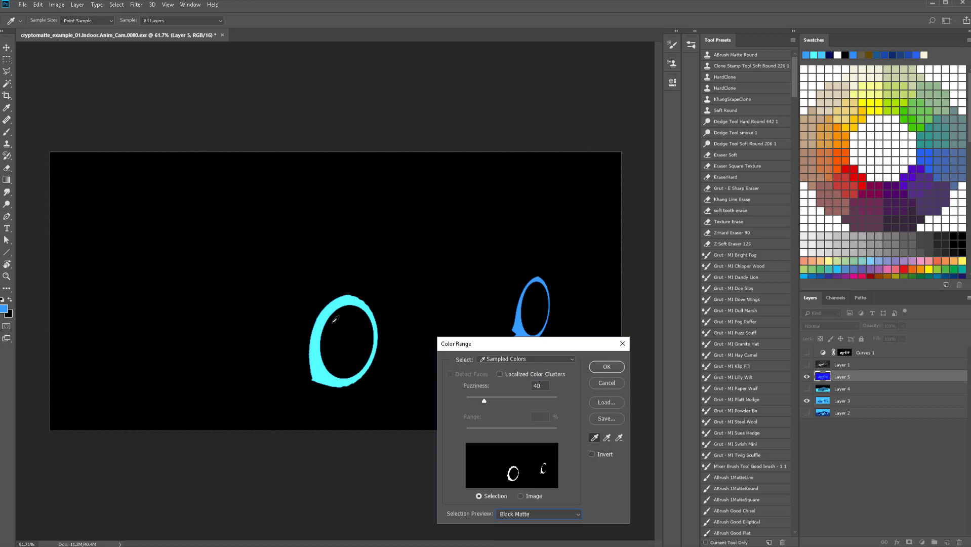
pyautogui.click(539, 515)
pyautogui.click(544, 525)
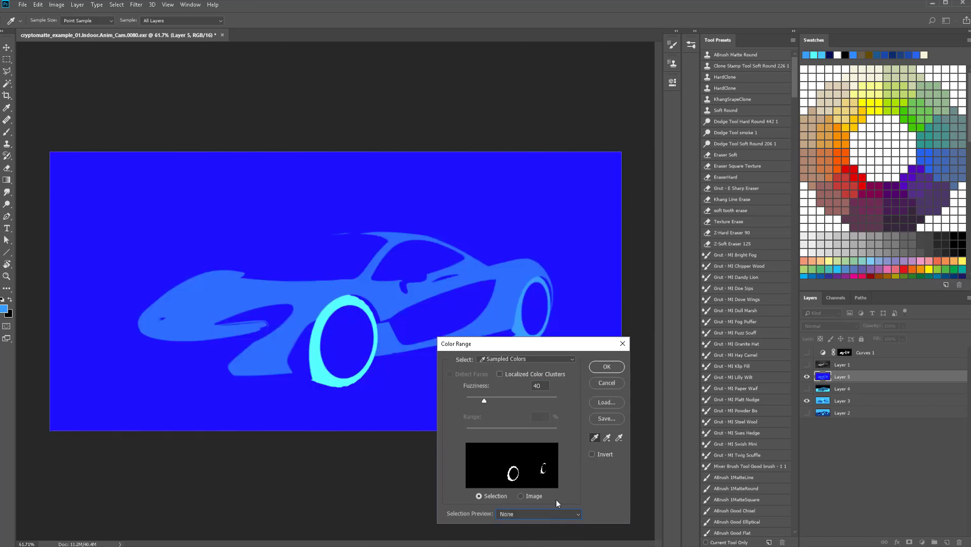
pyautogui.click(612, 368)
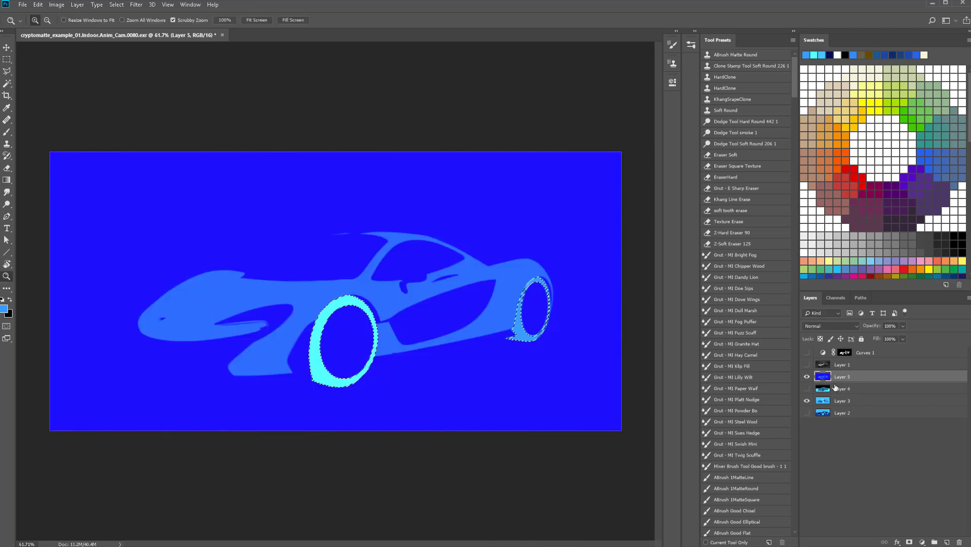
# Show Layer 1 and Curves 1, and add a Curves adjustment from the tyre selection with its RGB curve lowered to darken the tyres
pyautogui.click(882, 354)
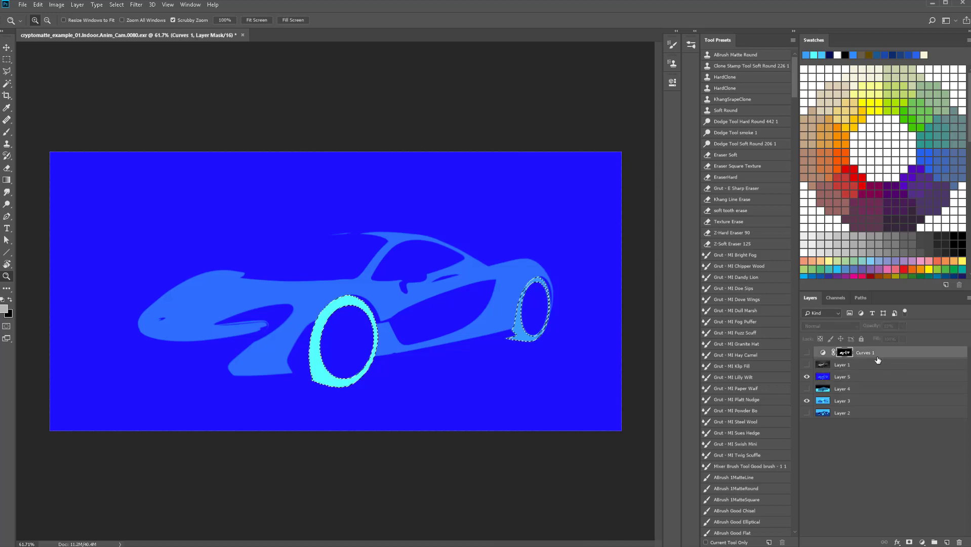
pyautogui.click(807, 363)
pyautogui.click(807, 353)
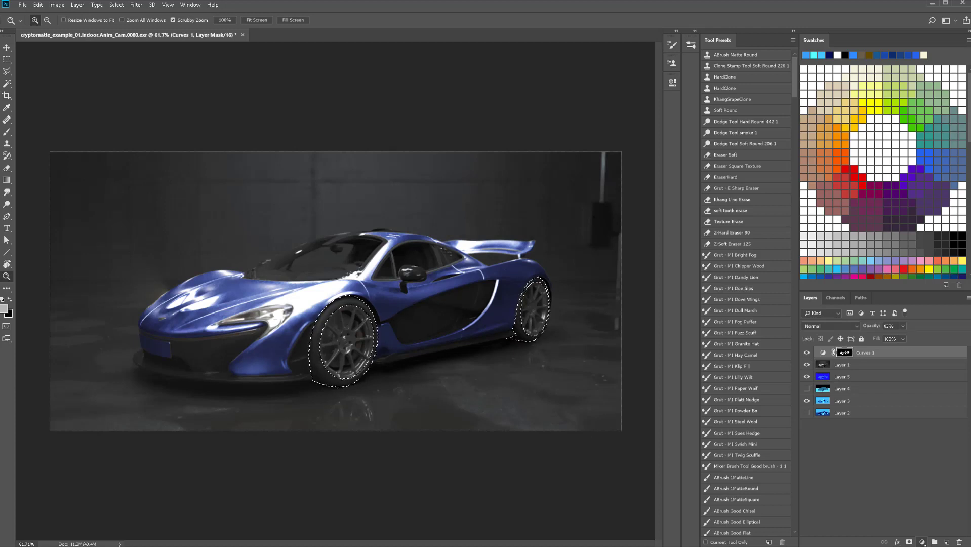
pyautogui.click(906, 383)
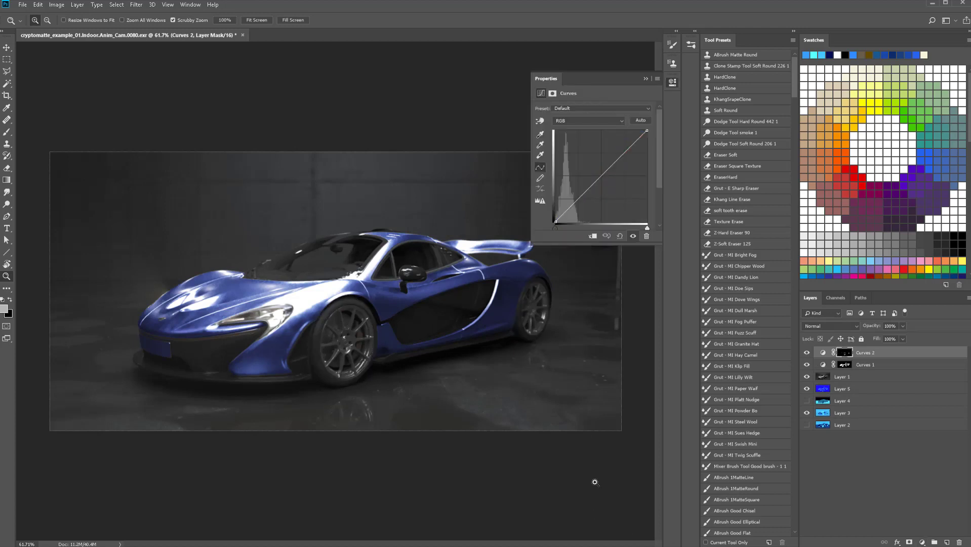
pyautogui.moveTo(590, 187); pyautogui.dragTo(581, 203)
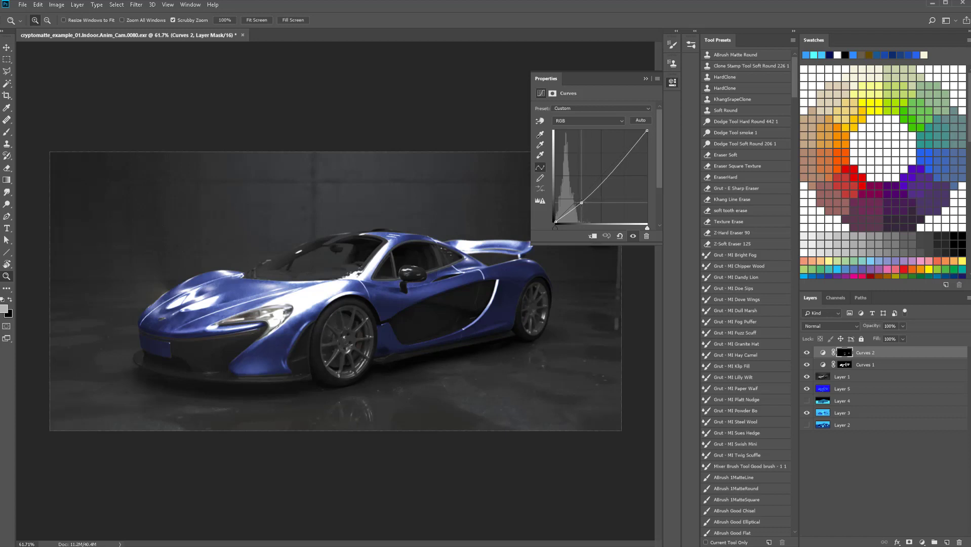
pyautogui.click(672, 83)
# Try the Screen, Color Dodge, Linear Dodge (Add) and Hue blend modes on Curves 1, and set it to Color
pyautogui.click(885, 363)
pyautogui.click(841, 328)
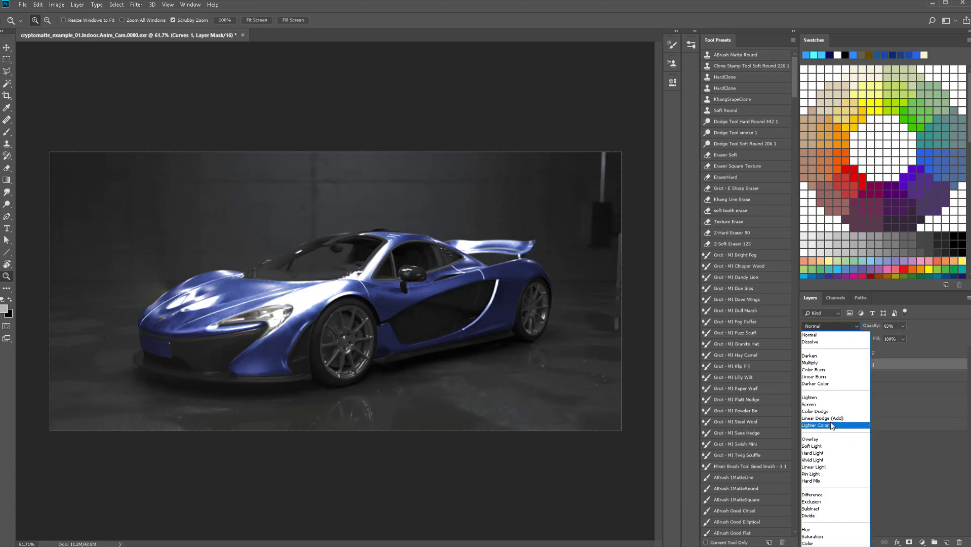
pyautogui.click(835, 404)
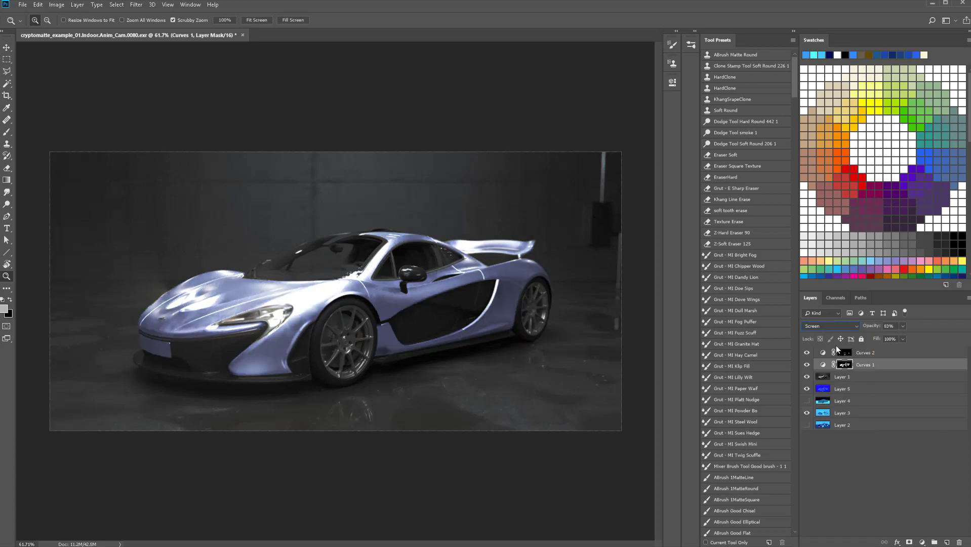
pyautogui.click(837, 327)
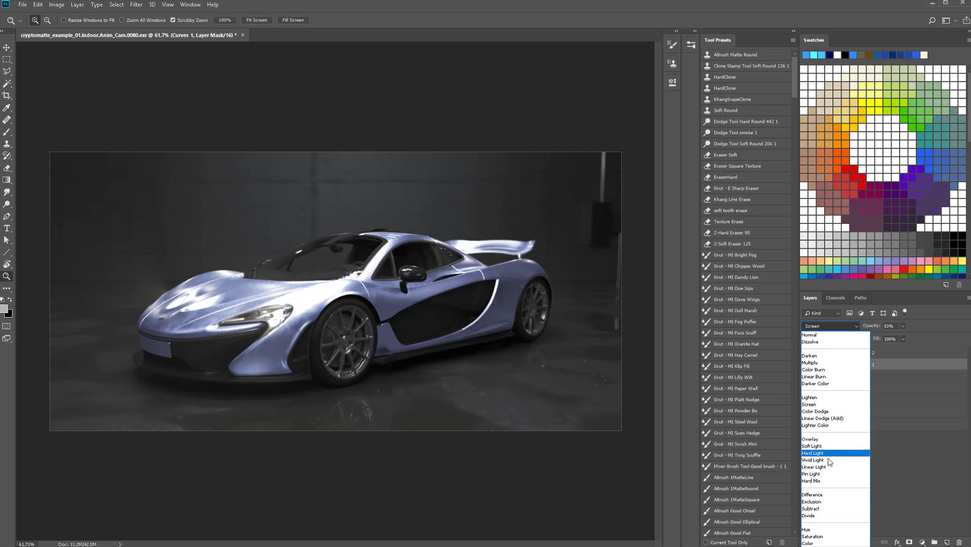
pyautogui.click(836, 411)
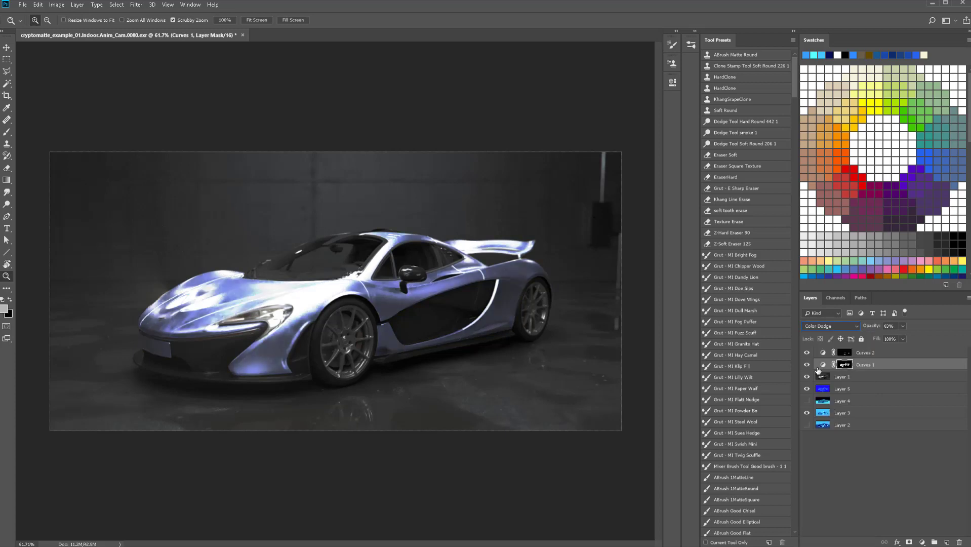
pyautogui.click(830, 326)
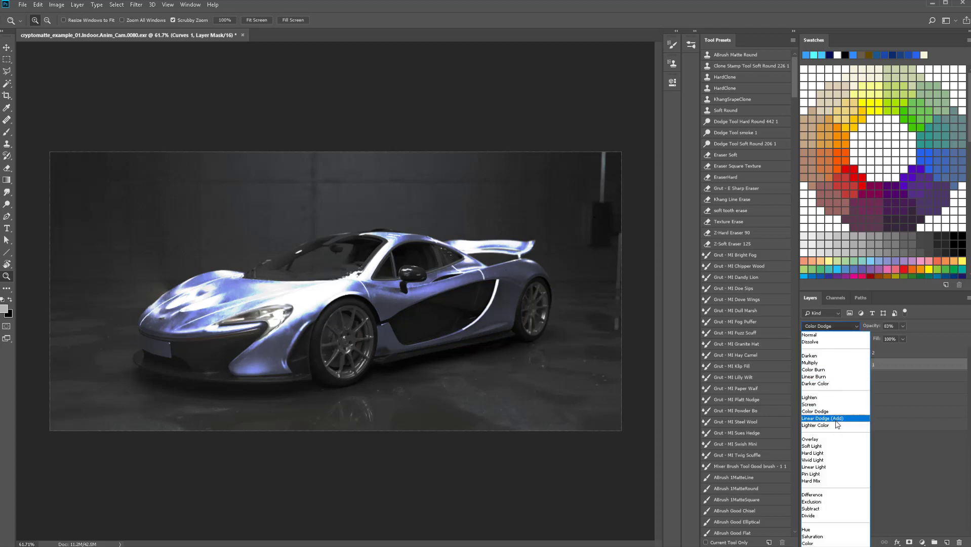
pyautogui.click(836, 422)
pyautogui.click(826, 325)
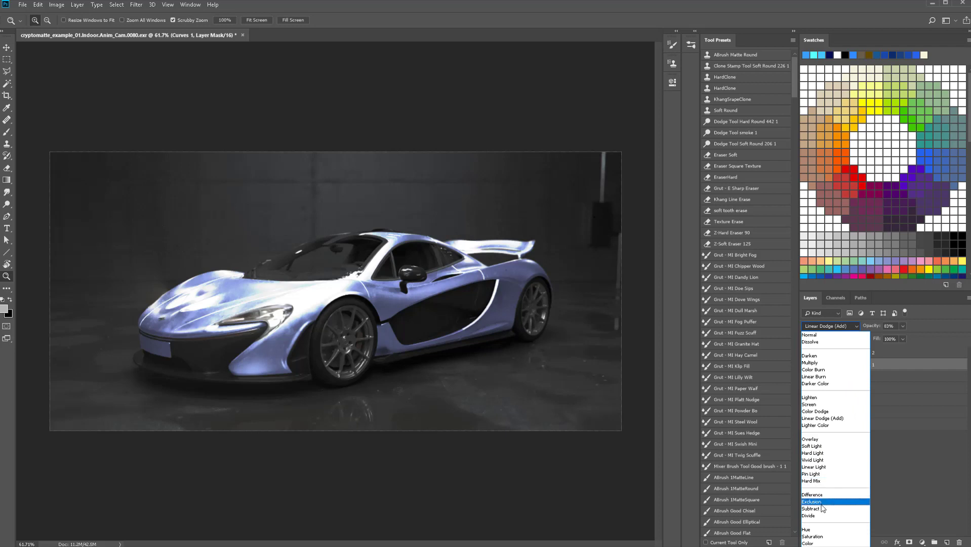
pyautogui.click(816, 530)
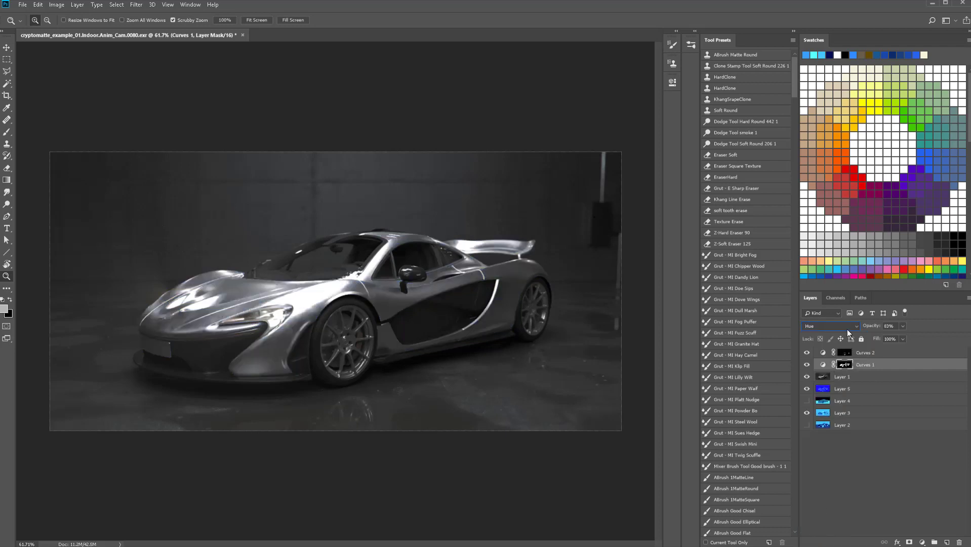
pyautogui.click(848, 327)
pyautogui.click(817, 542)
# Toggle Curves 1 and Curves 2 off and on to compare the car with and without the adjustments
pyautogui.click(807, 353)
pyautogui.click(806, 364)
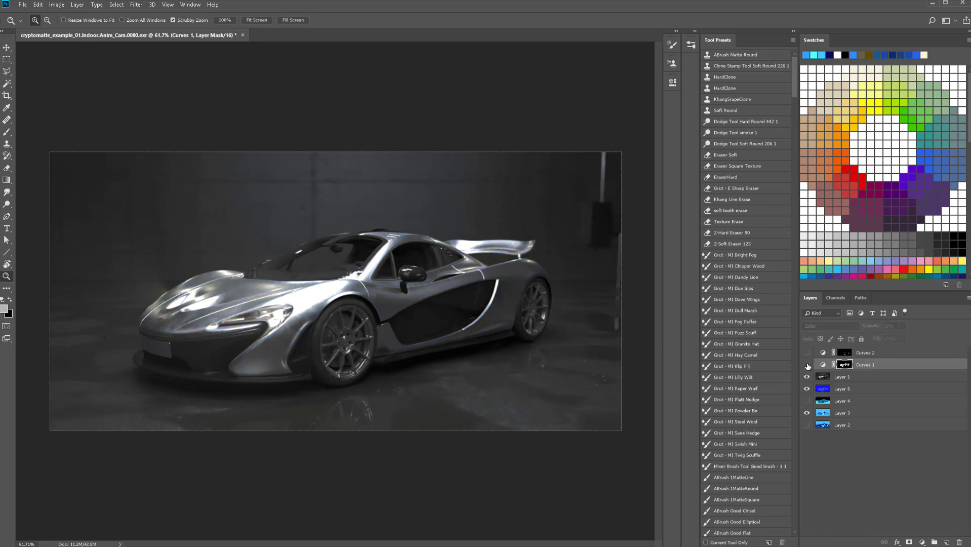
pyautogui.click(807, 362)
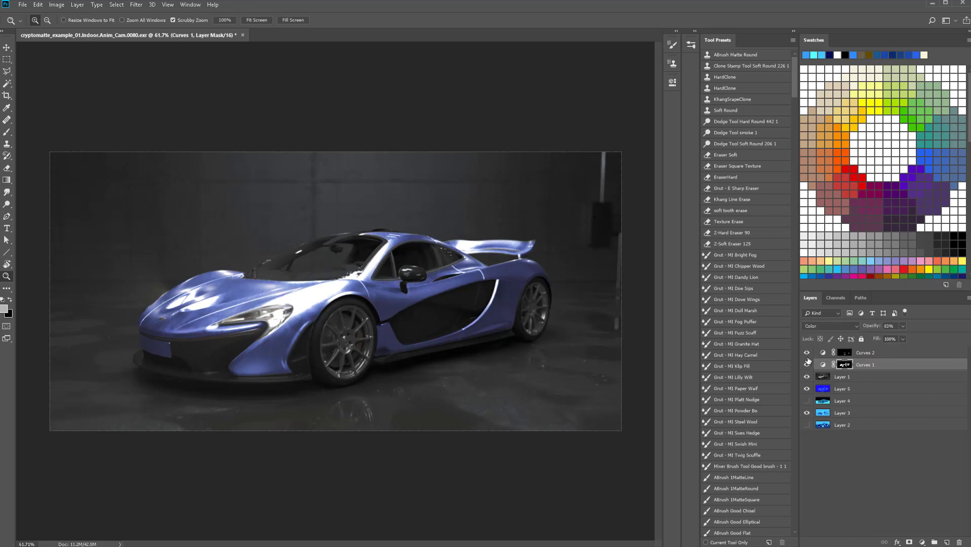
# Hide both Curves layers and Layer 1, look through the individual matte layers, and leave only Layer 4 showing
pyautogui.click(807, 364)
pyautogui.click(807, 353)
pyautogui.click(807, 376)
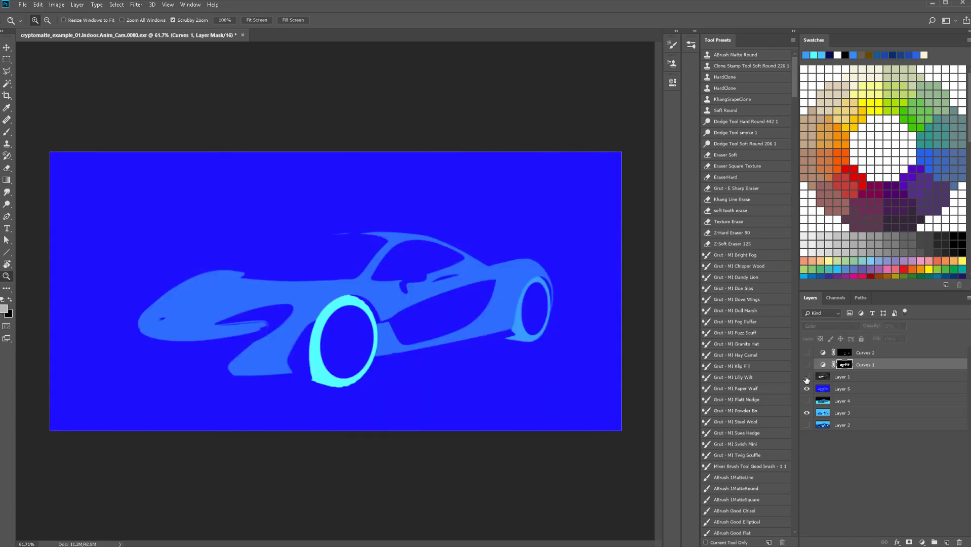
pyautogui.click(806, 392)
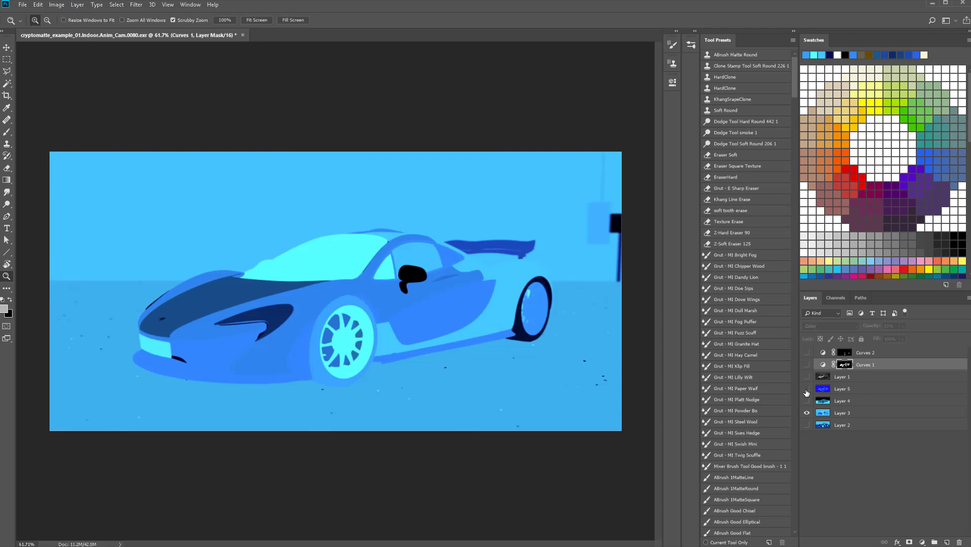
pyautogui.click(806, 401)
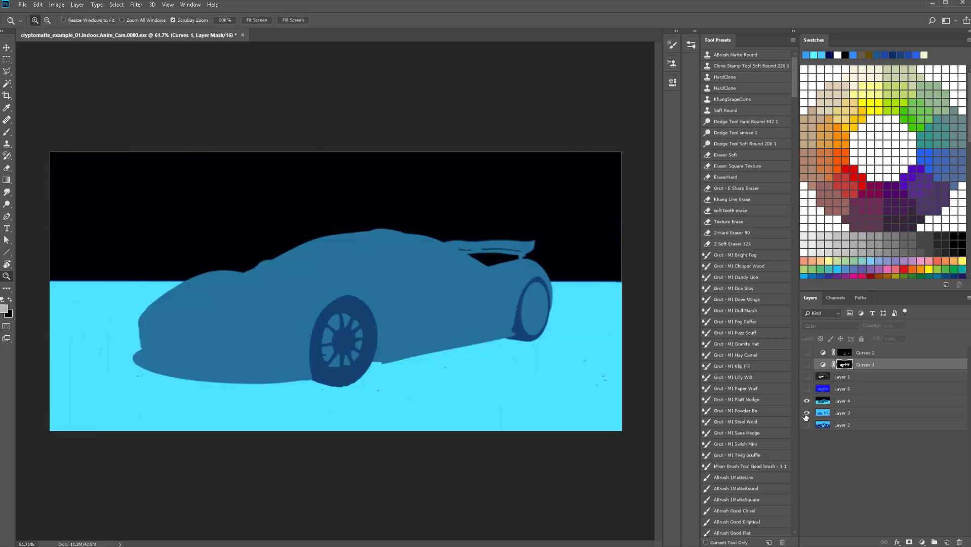
pyautogui.click(806, 412)
pyautogui.click(806, 401)
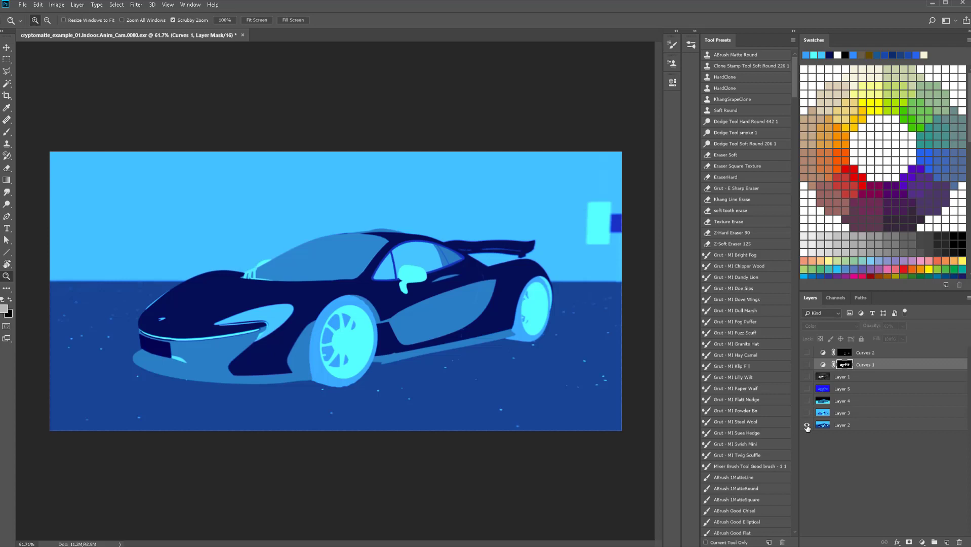
pyautogui.click(806, 425)
pyautogui.click(806, 413)
pyautogui.click(807, 413)
pyautogui.click(806, 400)
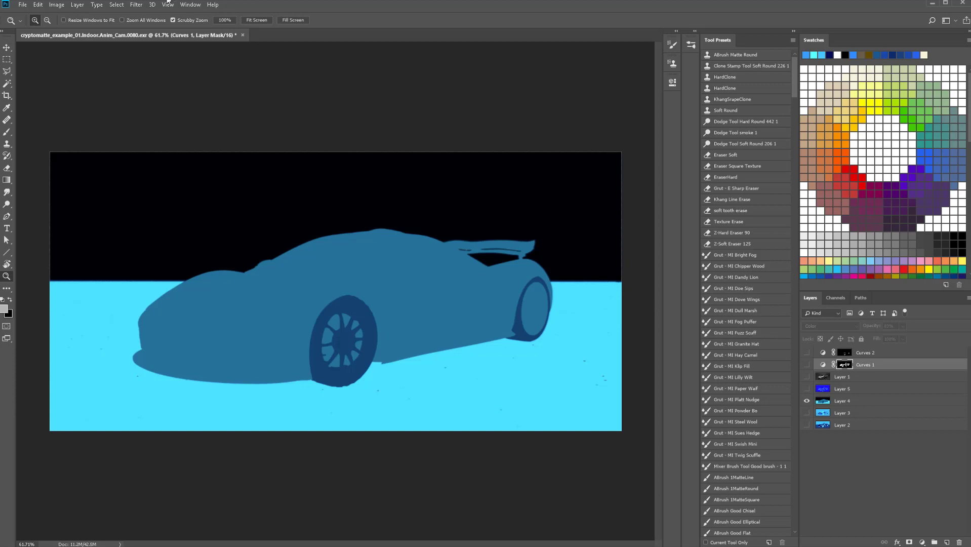
# Select the black background area of the Layer 4 matte with Color Range, using sampled colours and fuzziness 40
pyautogui.click(841, 409)
pyautogui.click(856, 403)
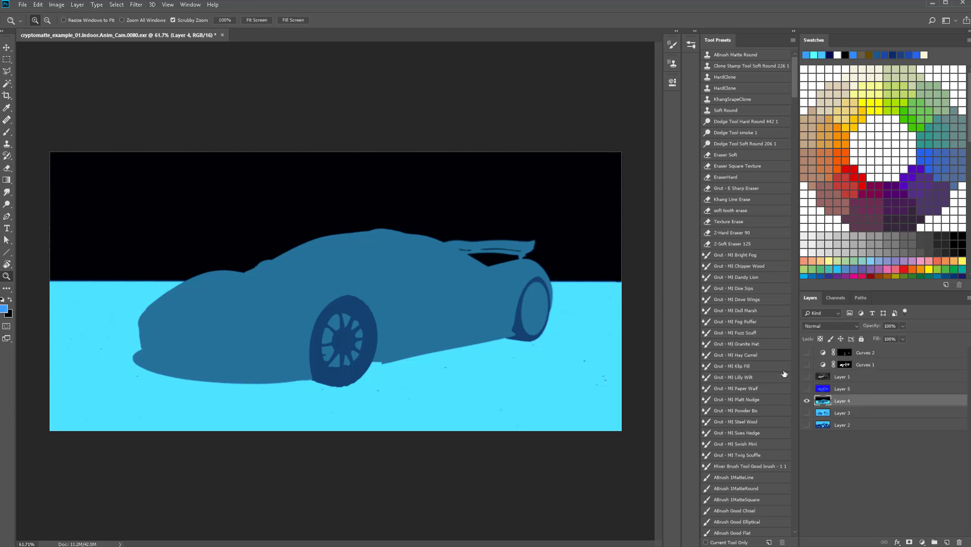
pyautogui.click(182, 7)
pyautogui.moveTo(121, 5)
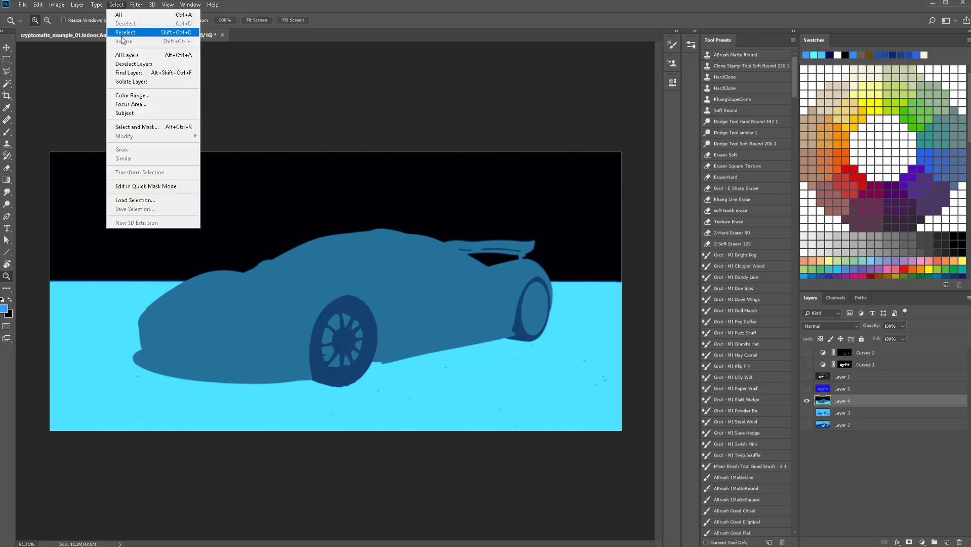
pyautogui.click(166, 95)
pyautogui.click(393, 174)
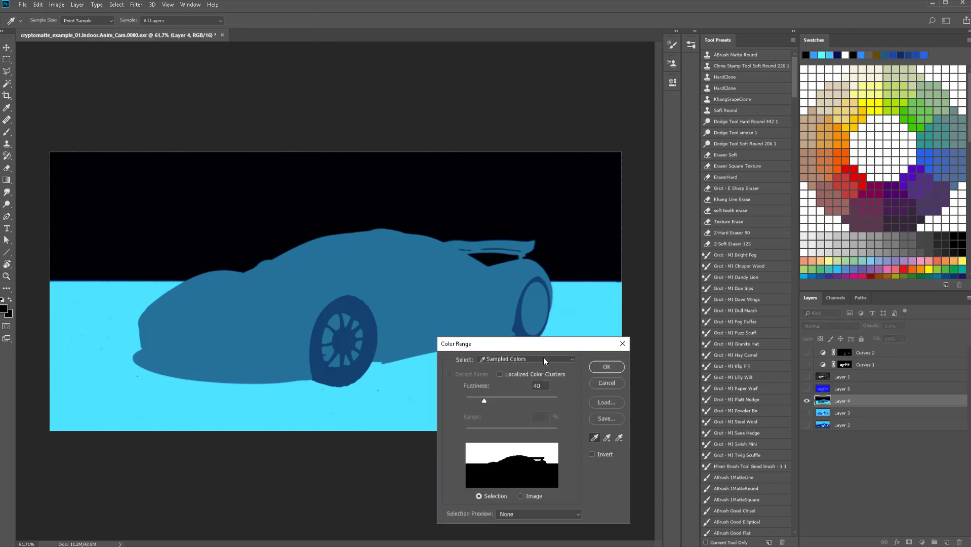
pyautogui.click(618, 366)
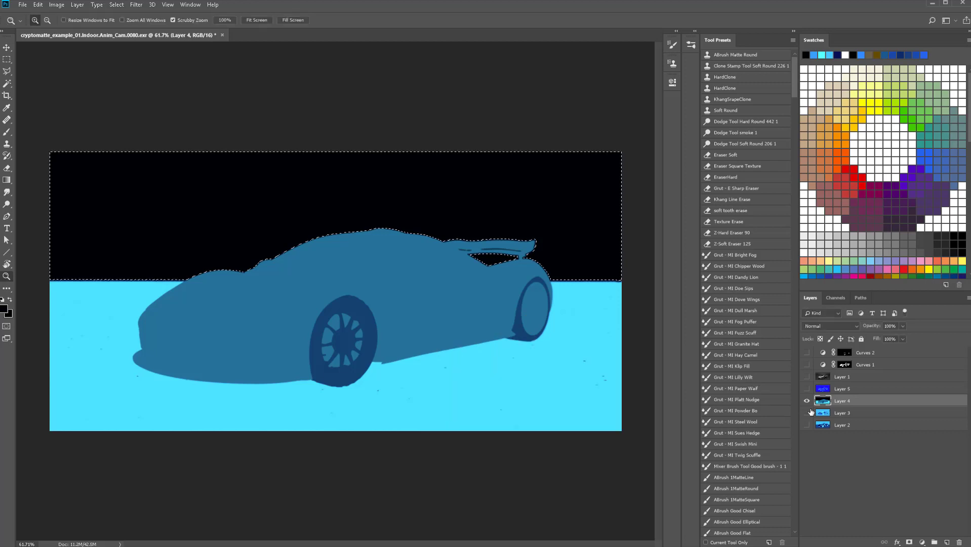
# Show Layer 1 and both Curves layers, and add a topmost Curves adjustment from the background selection with its RGB curve slightly lowered
pyautogui.moveTo(806, 376); pyautogui.dragTo(807, 353)
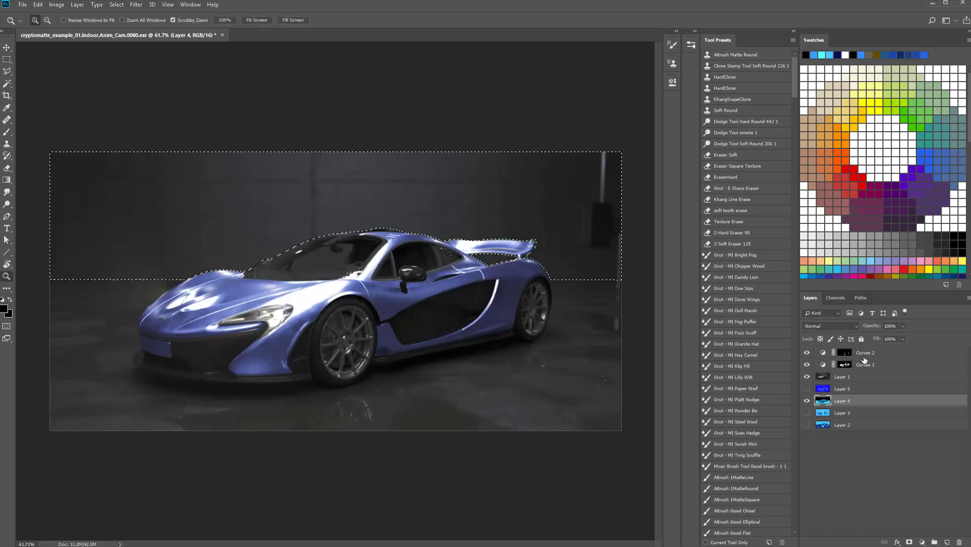
pyautogui.click(862, 354)
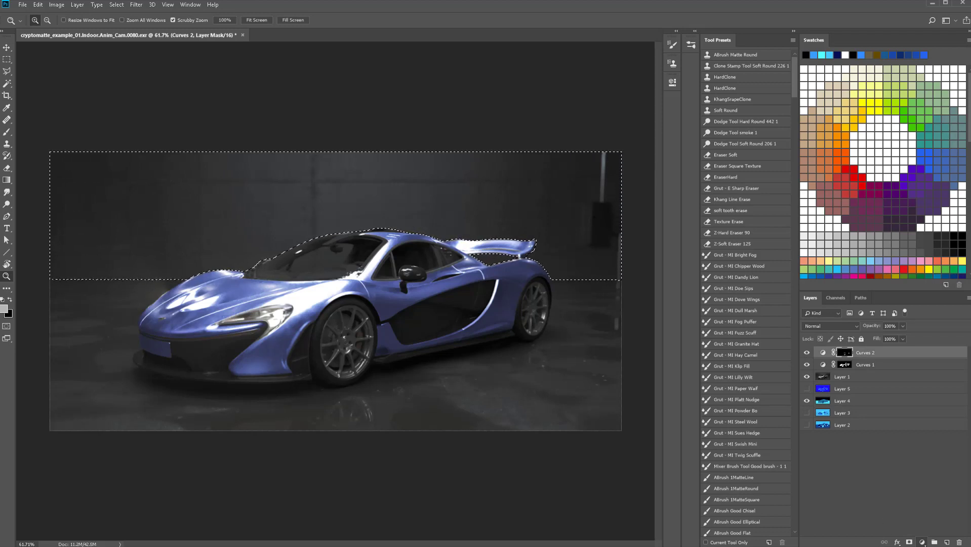
pyautogui.click(808, 535)
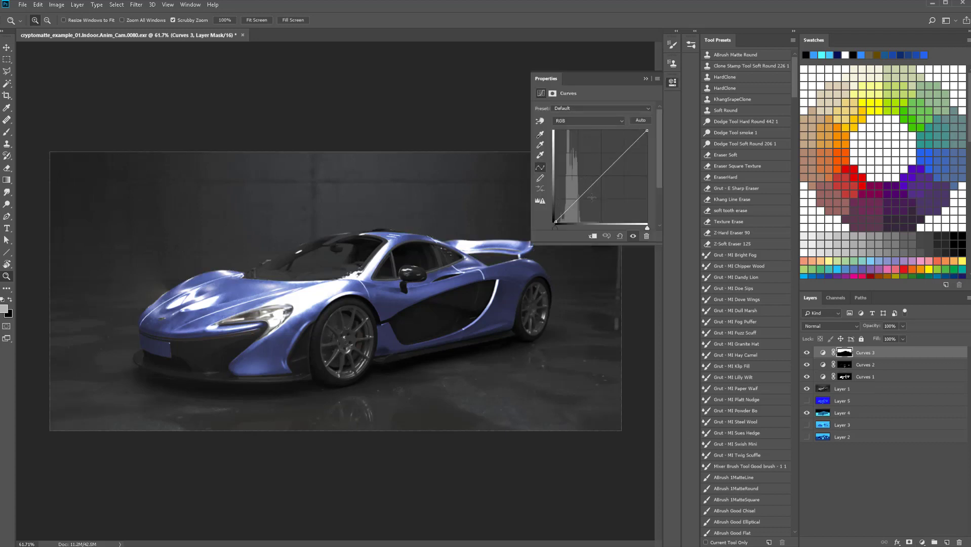
pyautogui.moveTo(581, 195)
pyautogui.mouseDown()
pyautogui.moveTo(600, 208)
pyautogui.moveTo(575, 206)
pyautogui.mouseUp()
pyautogui.moveTo(571, 202); pyautogui.dragTo(574, 206)
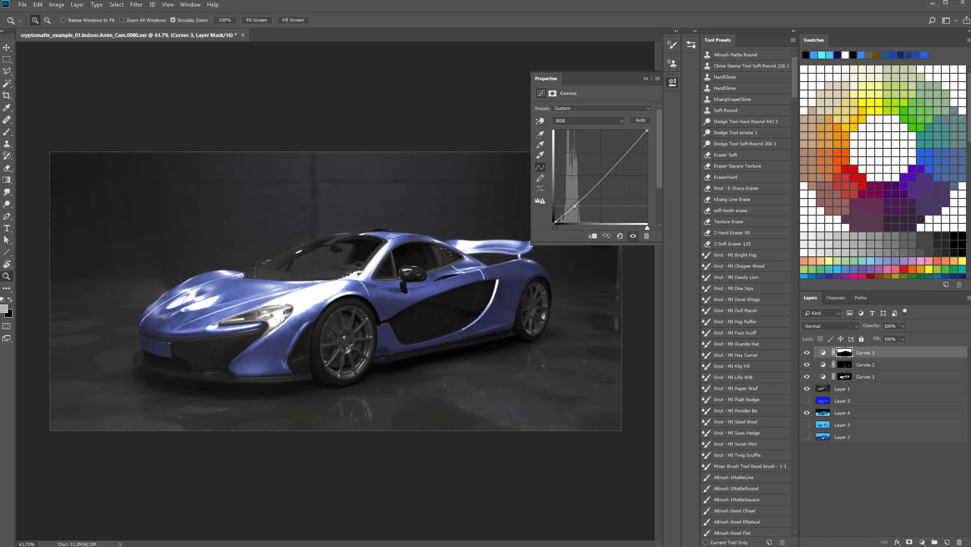
# Raise the lower part of the Blue channel curve in Curves 3 to tint the background wall blue
pyautogui.click(583, 119)
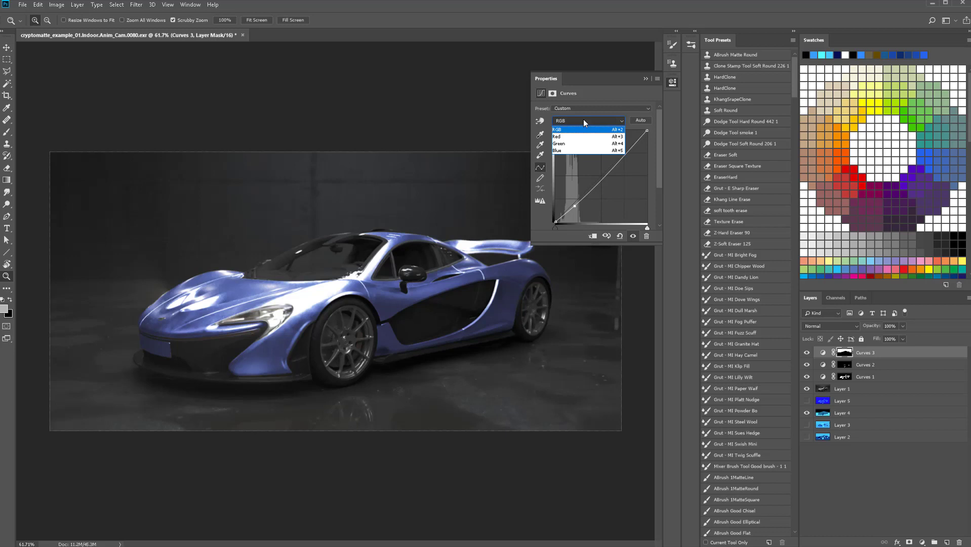
pyautogui.click(559, 150)
pyautogui.moveTo(574, 200); pyautogui.dragTo(573, 198)
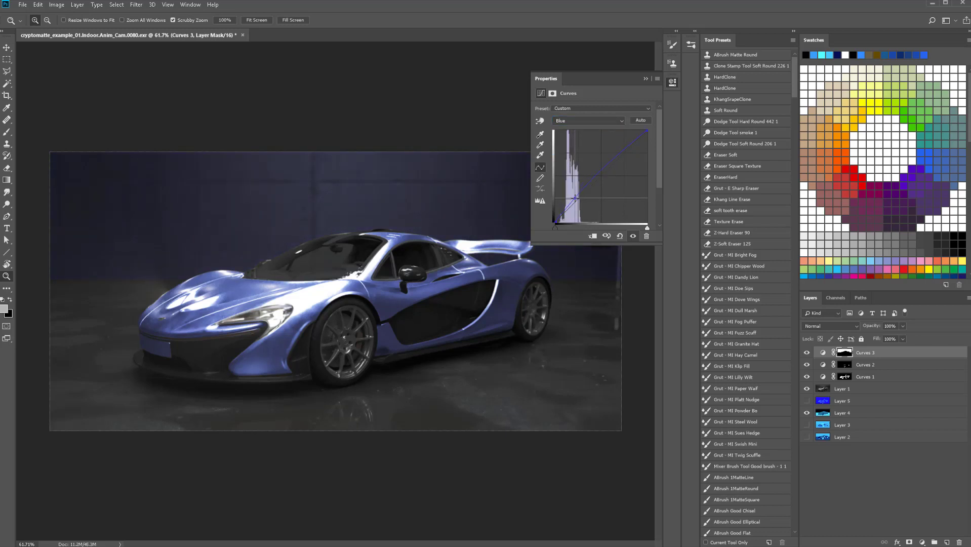
pyautogui.click(580, 122)
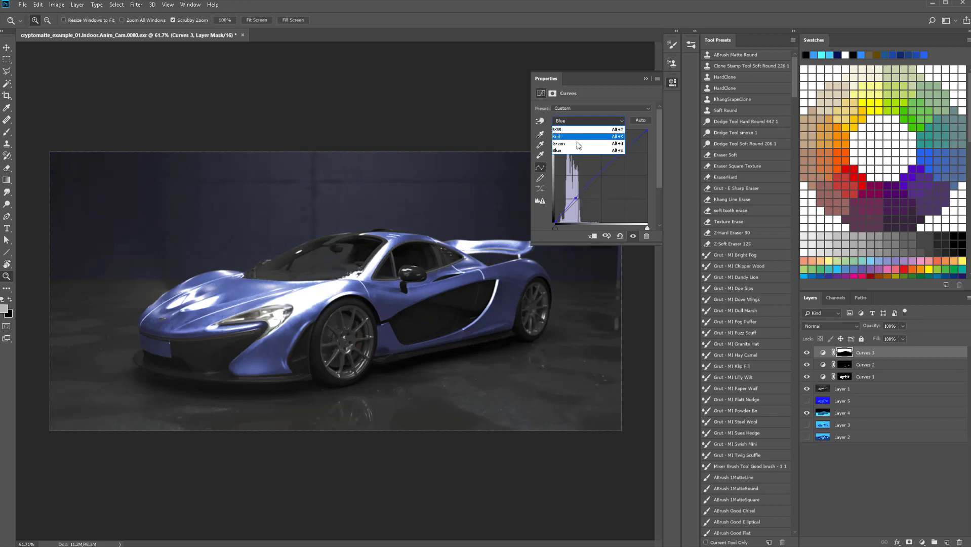
pyautogui.click(576, 145)
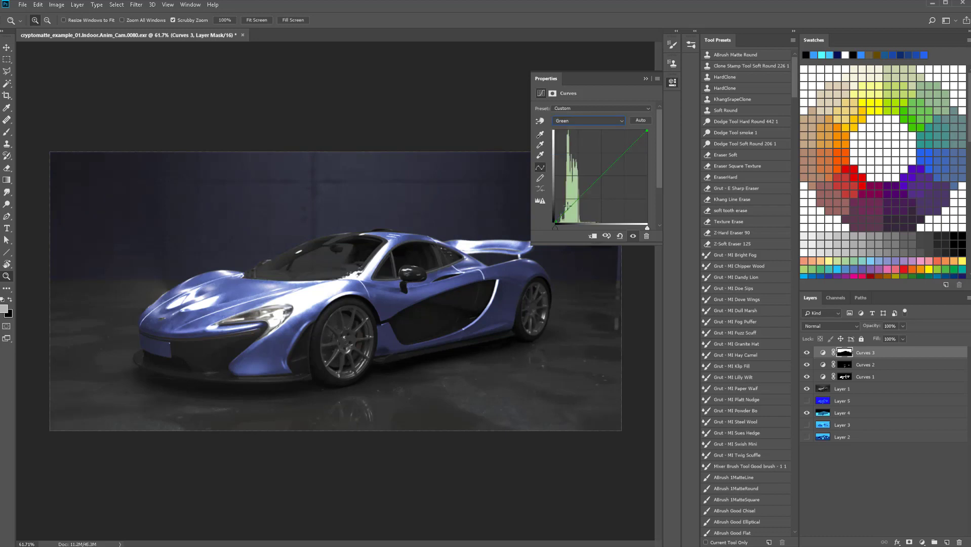
pyautogui.moveTo(575, 202); pyautogui.dragTo(673, 237)
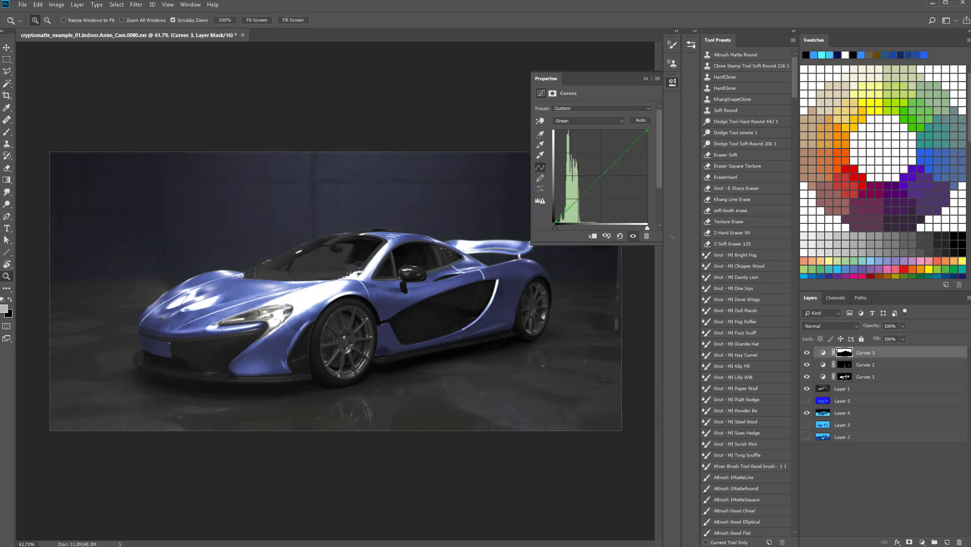
# Reduce the lift of the Blue channel curve in Curves 3 to a subtle blue background tint
pyautogui.click(578, 120)
pyautogui.click(565, 151)
pyautogui.moveTo(566, 211); pyautogui.dragTo(582, 195)
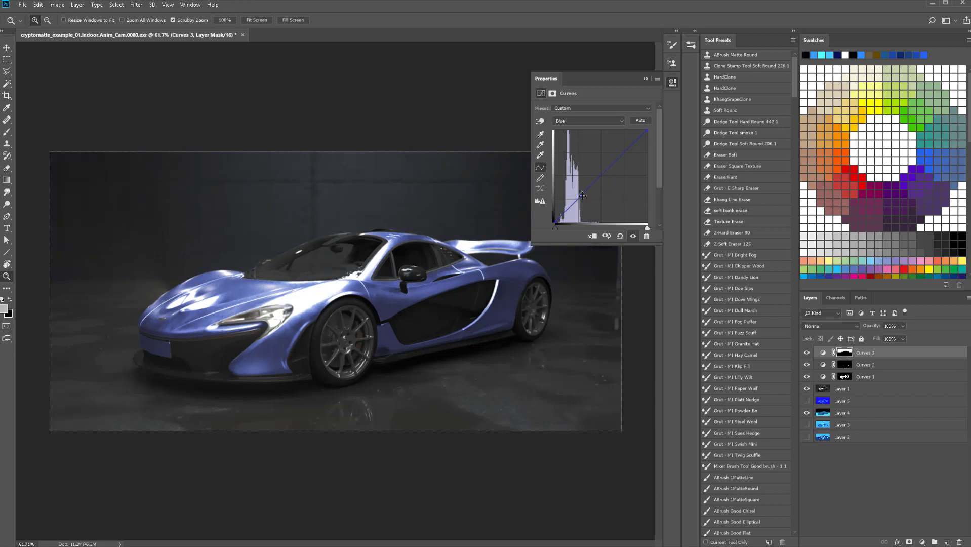
# Raise the upper part of the RGB curve in Curves 3 to add background contrast, and check the result close up
pyautogui.click(564, 123)
pyautogui.click(583, 129)
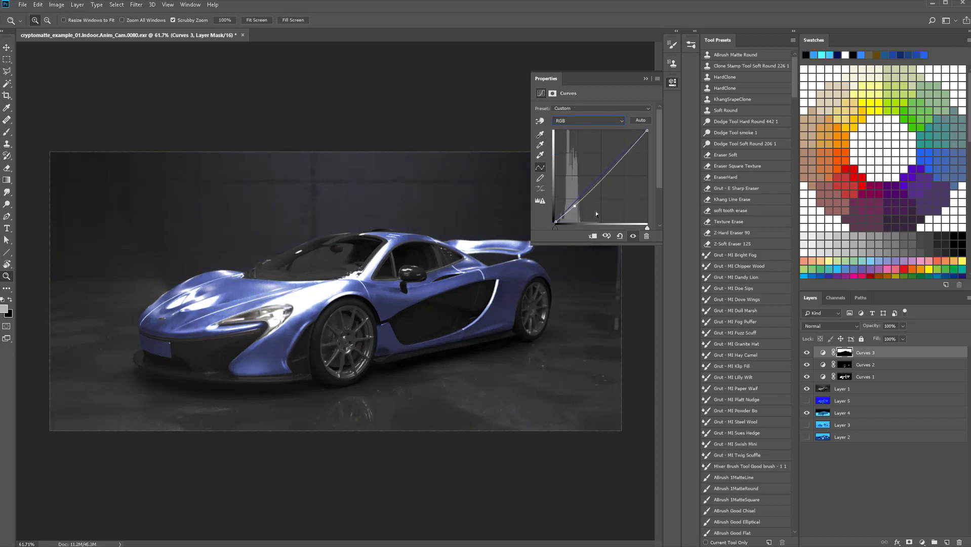
pyautogui.moveTo(616, 159); pyautogui.dragTo(614, 157)
pyautogui.click(575, 206)
pyautogui.click(672, 82)
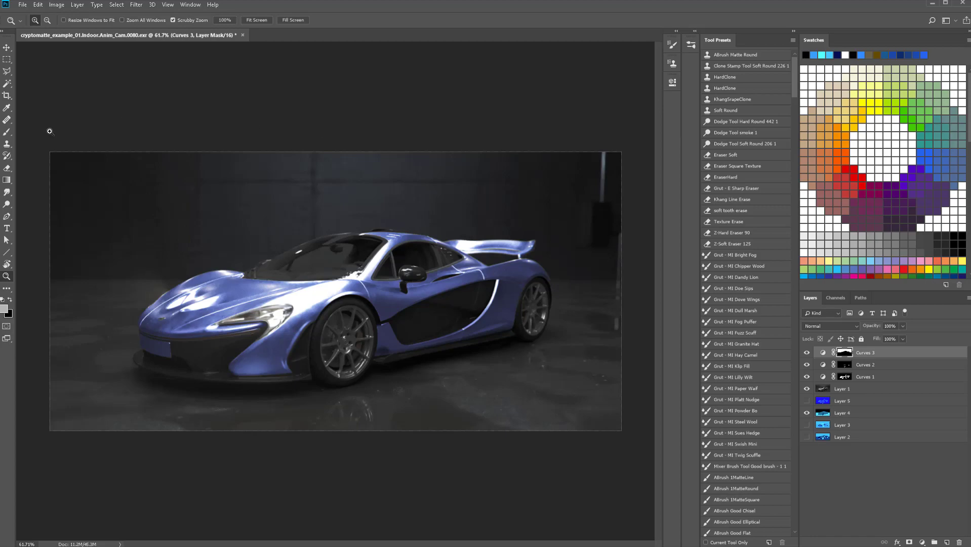
pyautogui.click(359, 319)
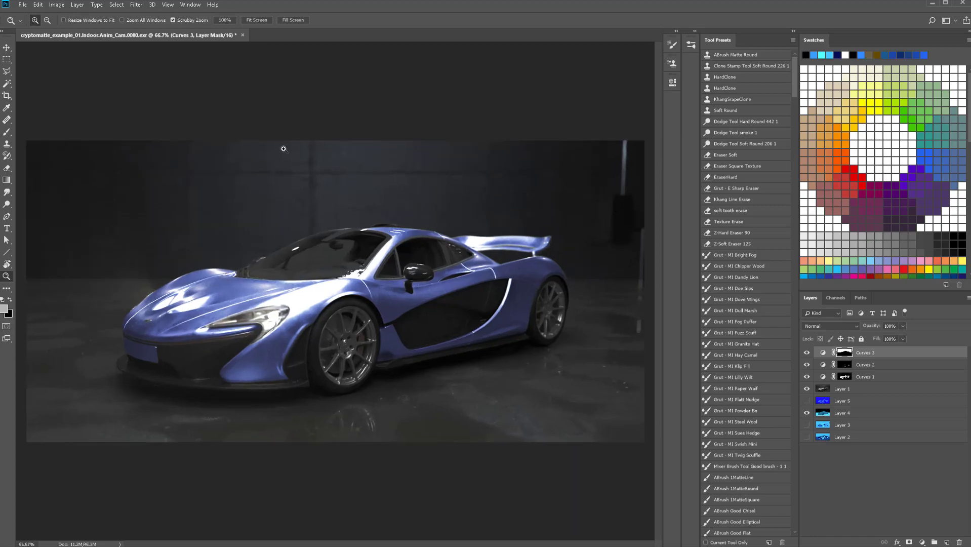
# Examine the line between back wall and floor and the car's nose edge close up for Curves 3 mask artefacts
pyautogui.moveTo(169, 273); pyautogui.dragTo(216, 301)
pyautogui.moveTo(342, 323); pyautogui.dragTo(698, 290)
pyautogui.moveTo(278, 269); pyautogui.dragTo(311, 272)
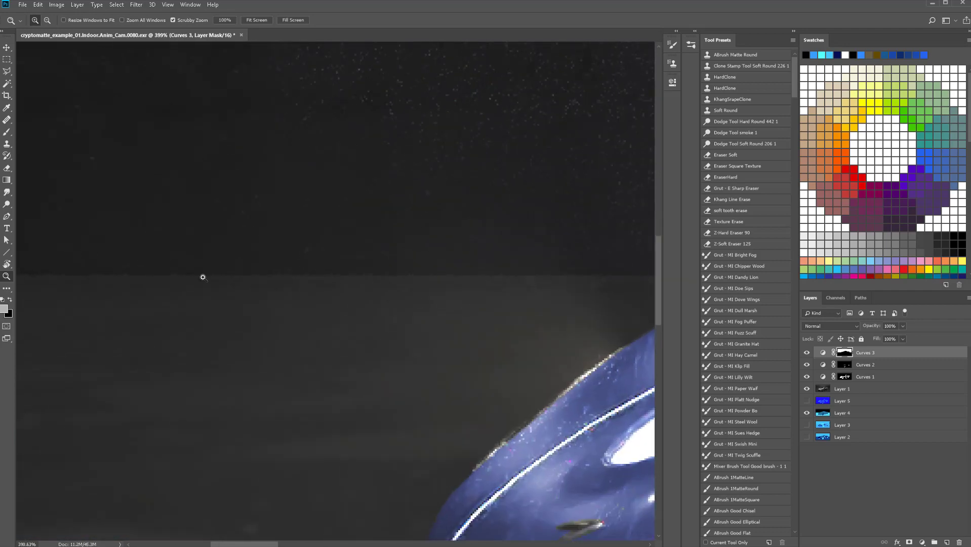
pyautogui.moveTo(202, 275); pyautogui.dragTo(510, 241)
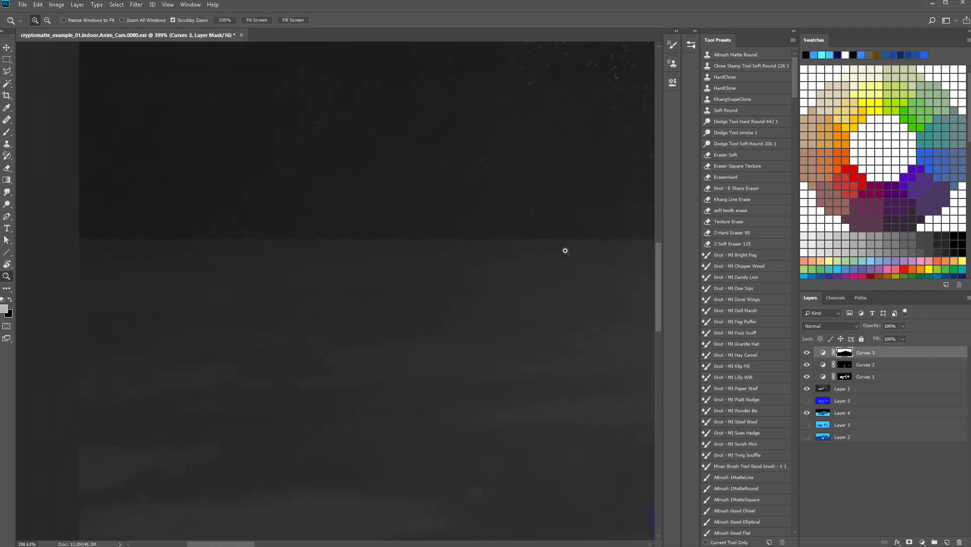
pyautogui.moveTo(565, 252); pyautogui.dragTo(447, 394)
pyautogui.moveTo(382, 383); pyautogui.dragTo(598, 281)
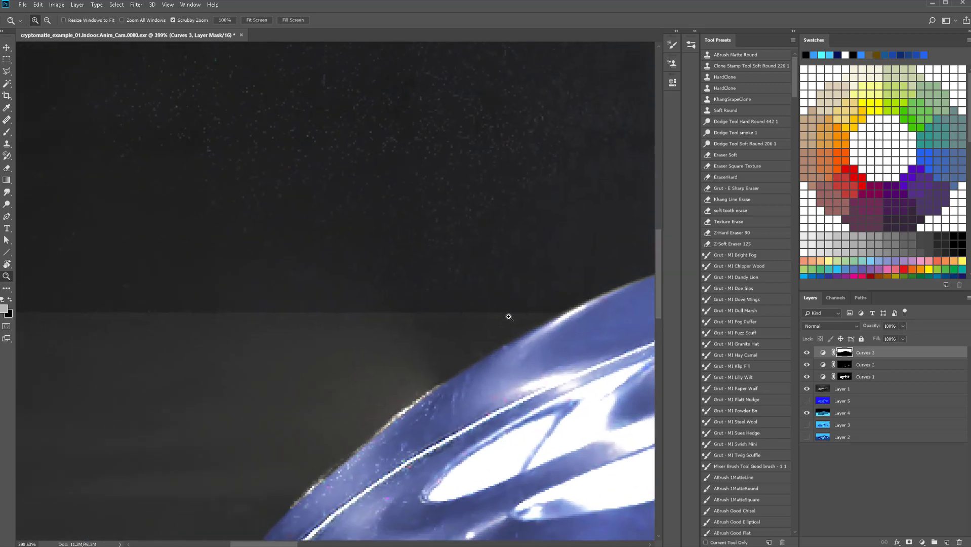
pyautogui.moveTo(182, 333); pyautogui.dragTo(390, 307)
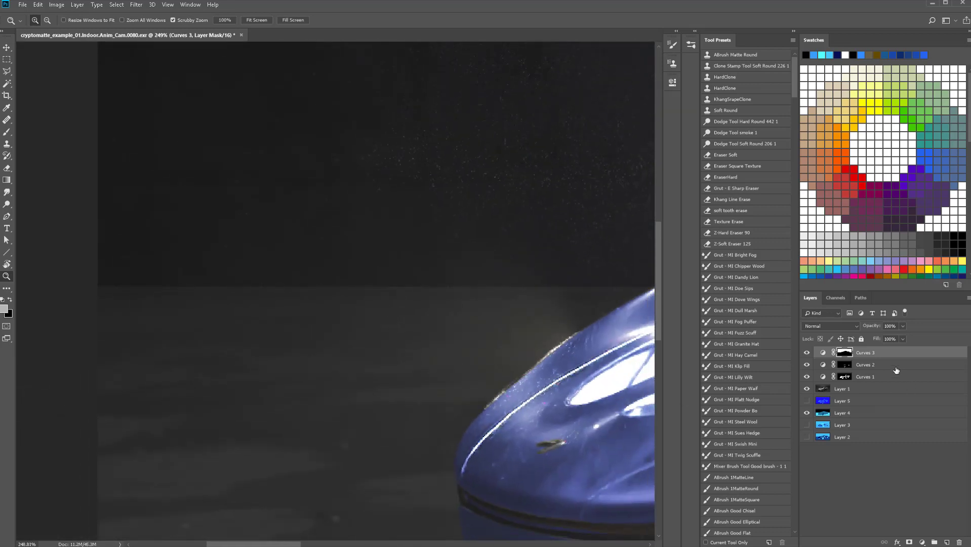
# Delete the Curves 3 adjustment and isolate Layer 4 by hiding Layer 1 and both remaining Curves layers
pyautogui.moveTo(894, 359); pyautogui.dragTo(958, 542)
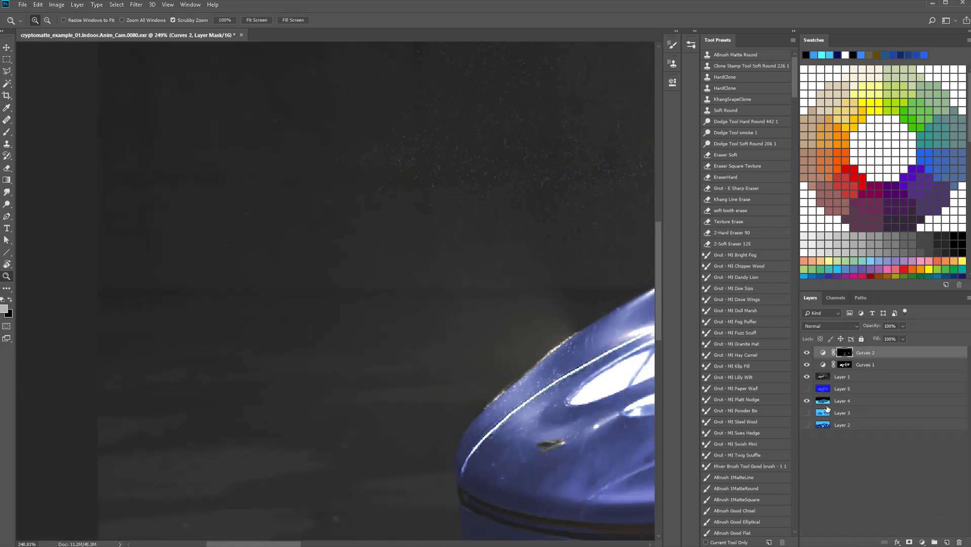
pyautogui.click(823, 400)
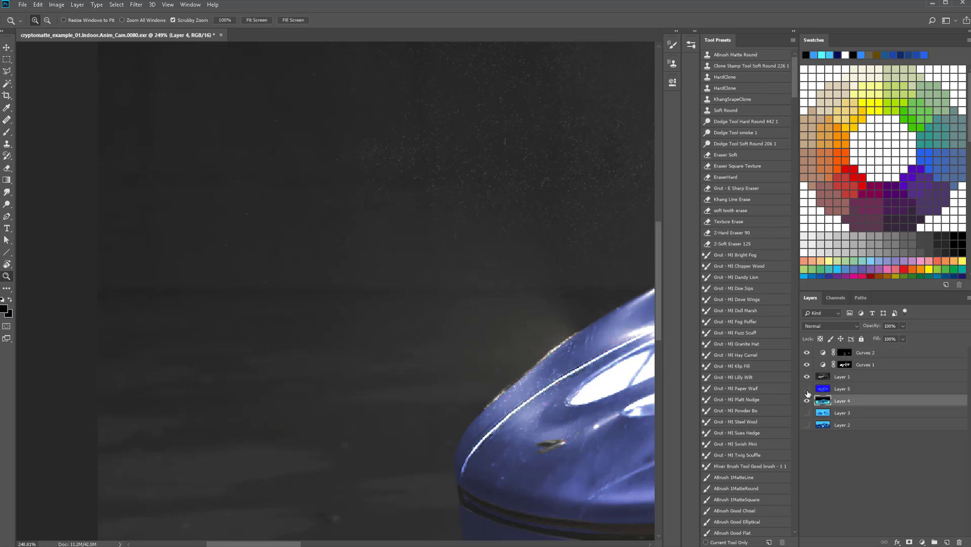
pyautogui.moveTo(807, 377); pyautogui.dragTo(807, 353)
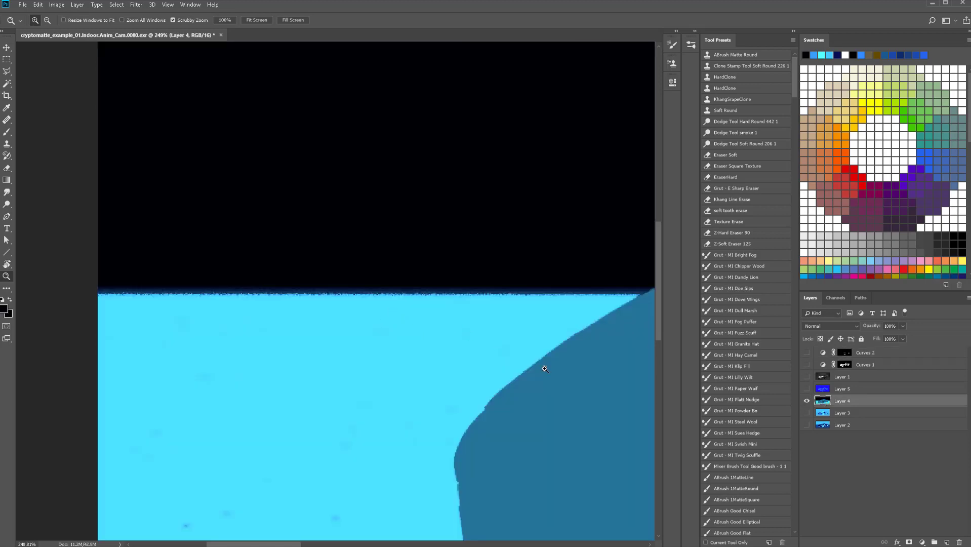
pyautogui.click(807, 401)
pyautogui.click(807, 401)
pyautogui.moveTo(560, 248); pyautogui.dragTo(568, 284)
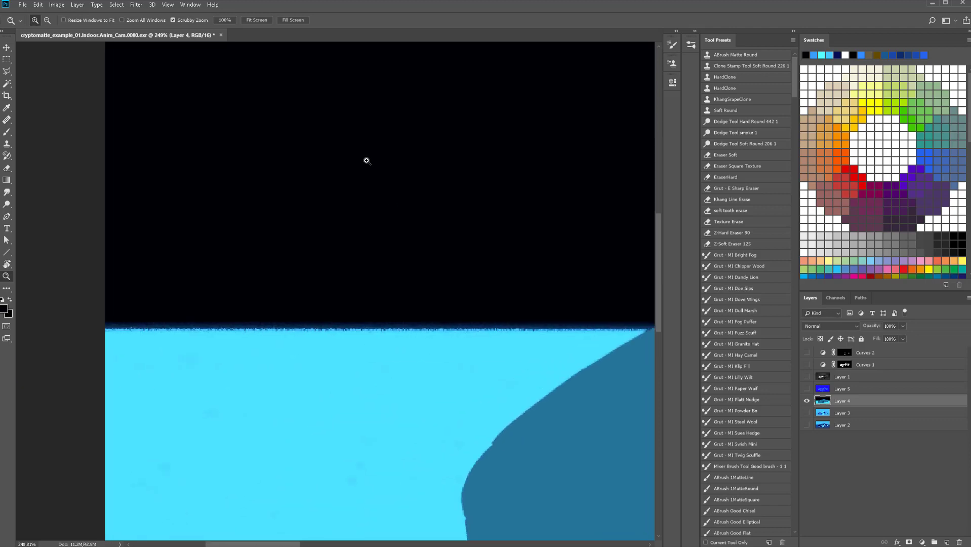
# Start a Color Range selection of the black background in Layer 4 with a White Matte selection preview
pyautogui.click(137, 5)
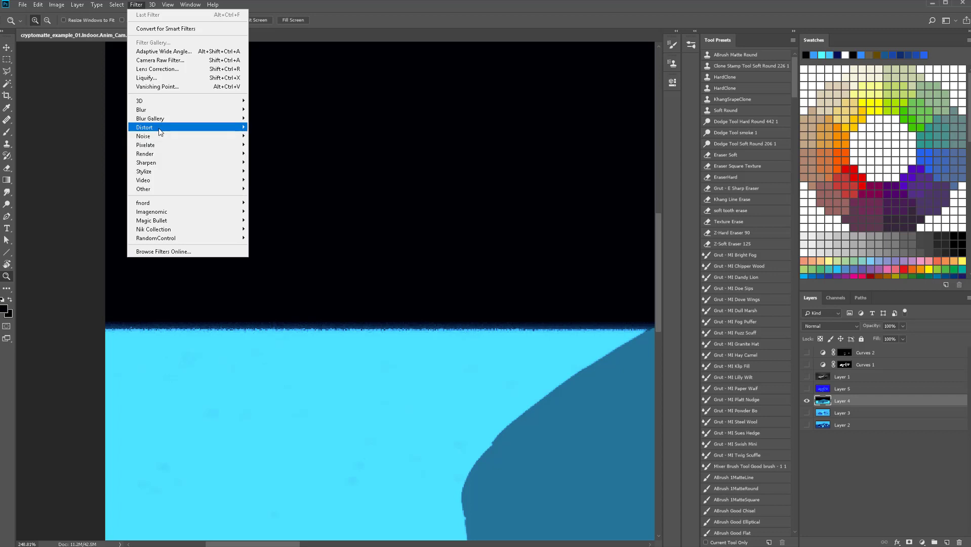
pyautogui.moveTo(116, 4)
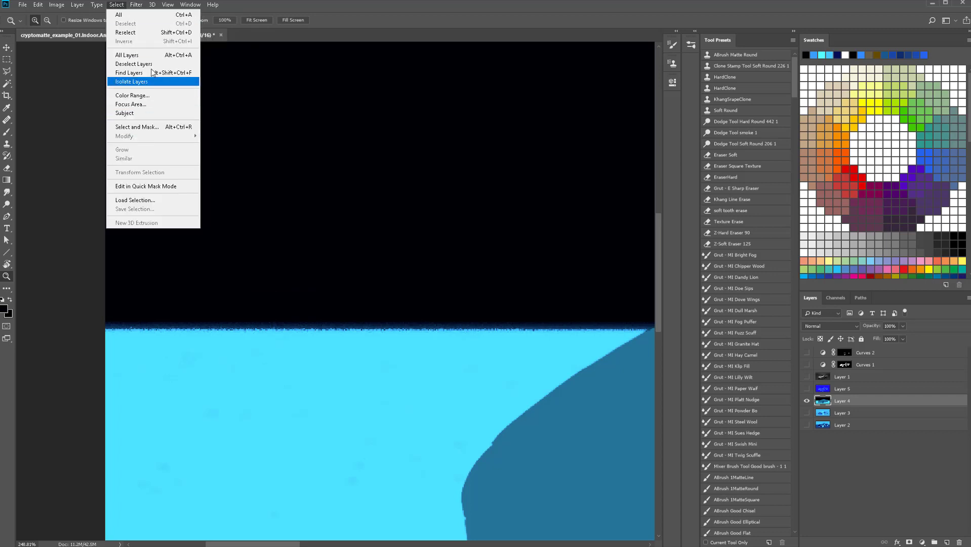
pyautogui.click(144, 98)
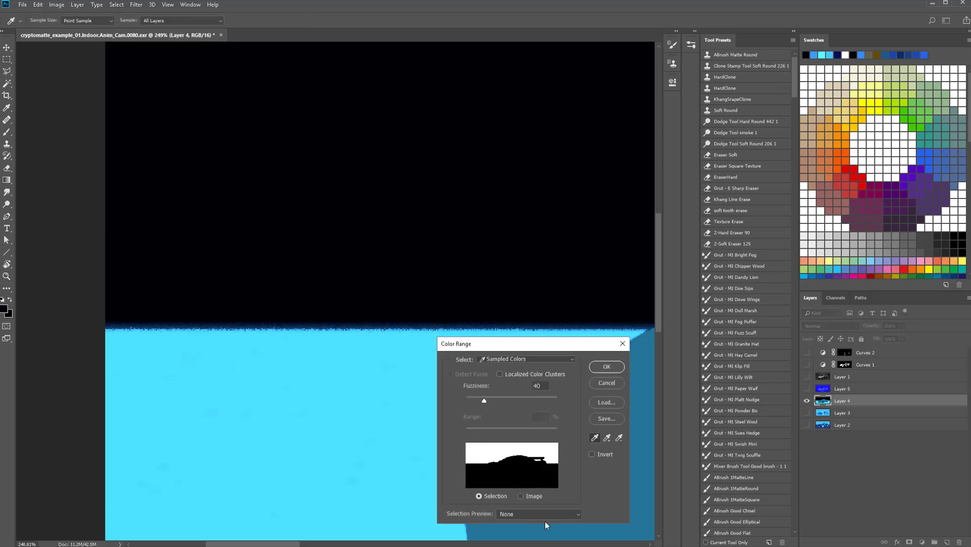
pyautogui.click(523, 513)
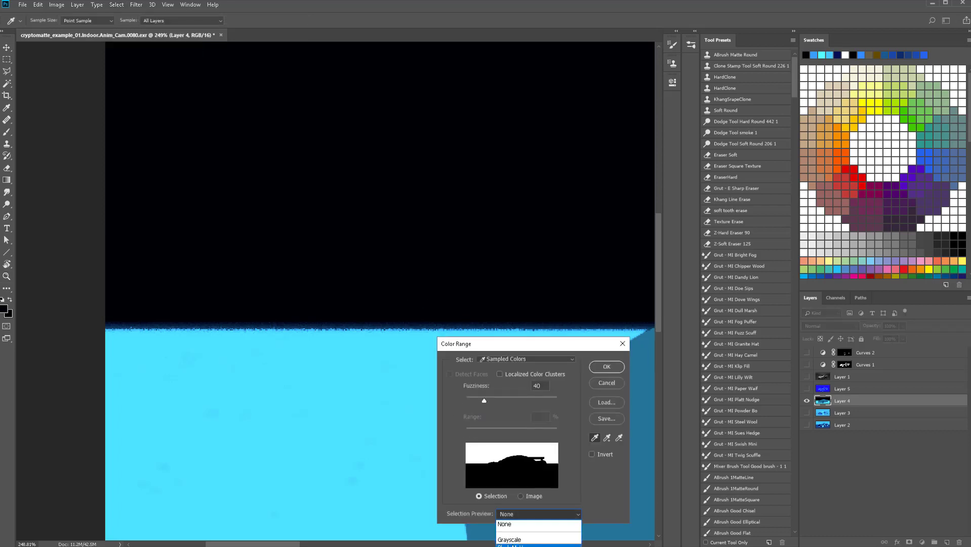
pyautogui.click(538, 545)
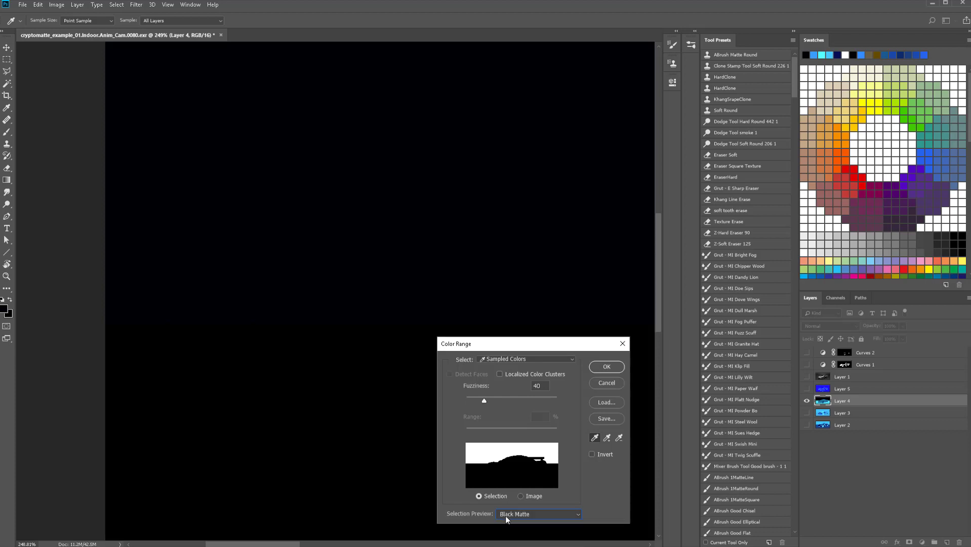
pyautogui.click(535, 518)
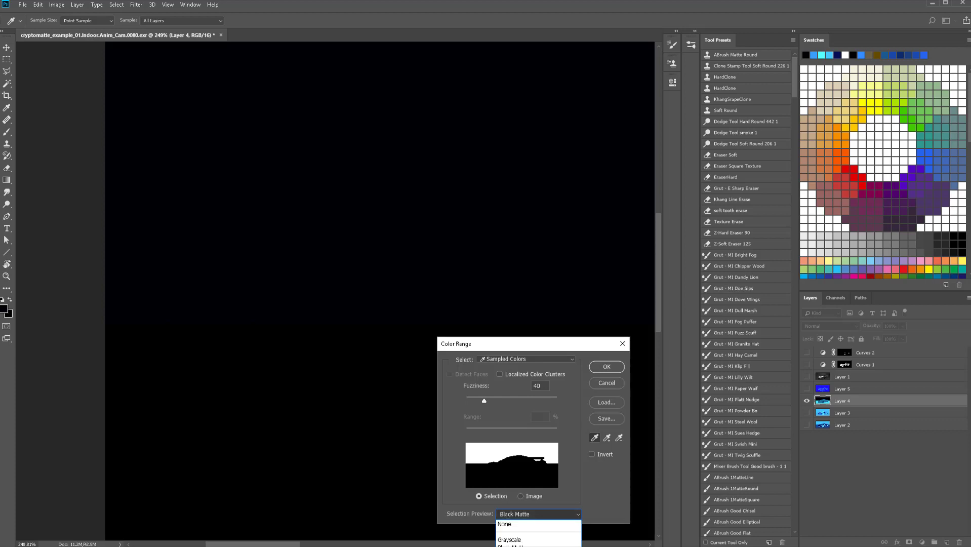
pyautogui.click(537, 546)
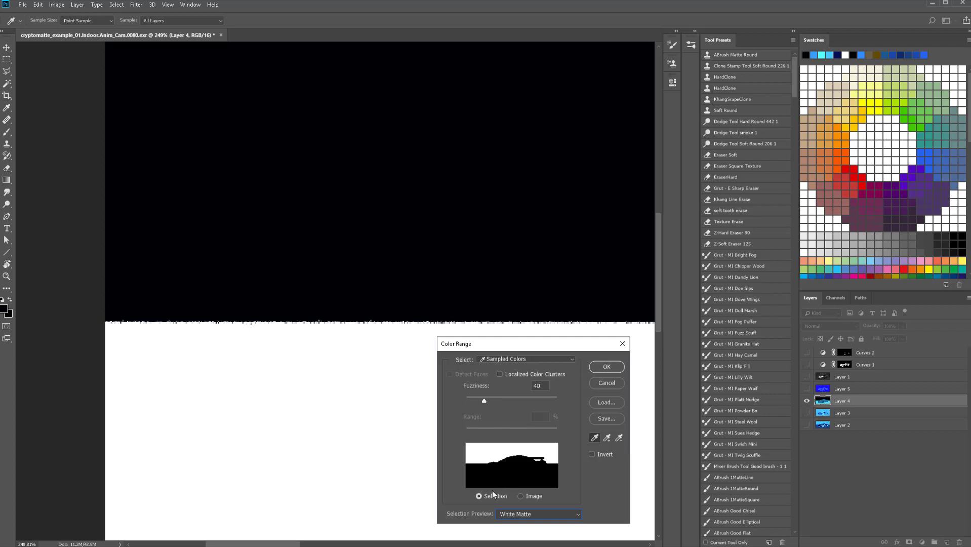
# Try a Color Range fuzziness of 119 and inspect the matte around the wheel and along the wall-floor edge
pyautogui.moveTo(484, 401); pyautogui.dragTo(524, 417)
pyautogui.moveTo(403, 403); pyautogui.dragTo(28, 337)
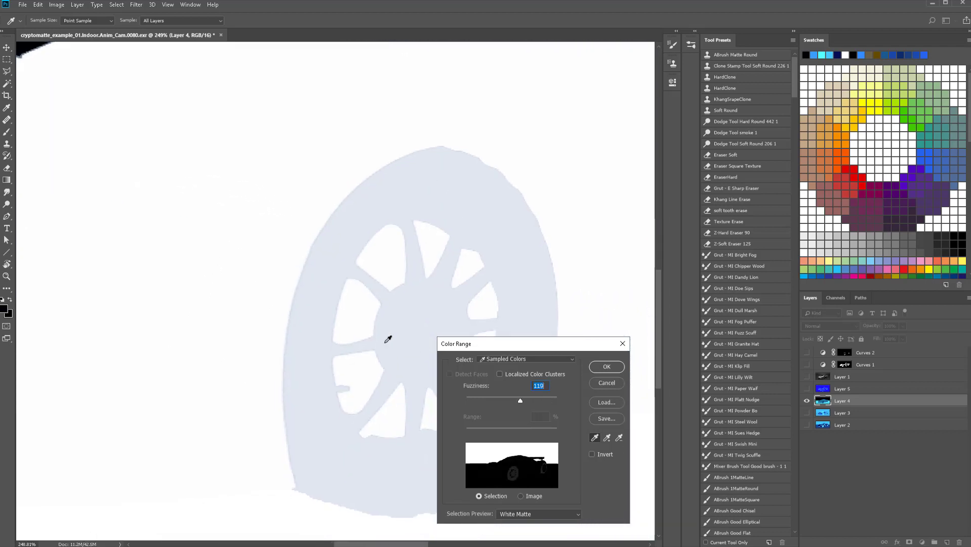
pyautogui.moveTo(128, 226); pyautogui.dragTo(576, 290)
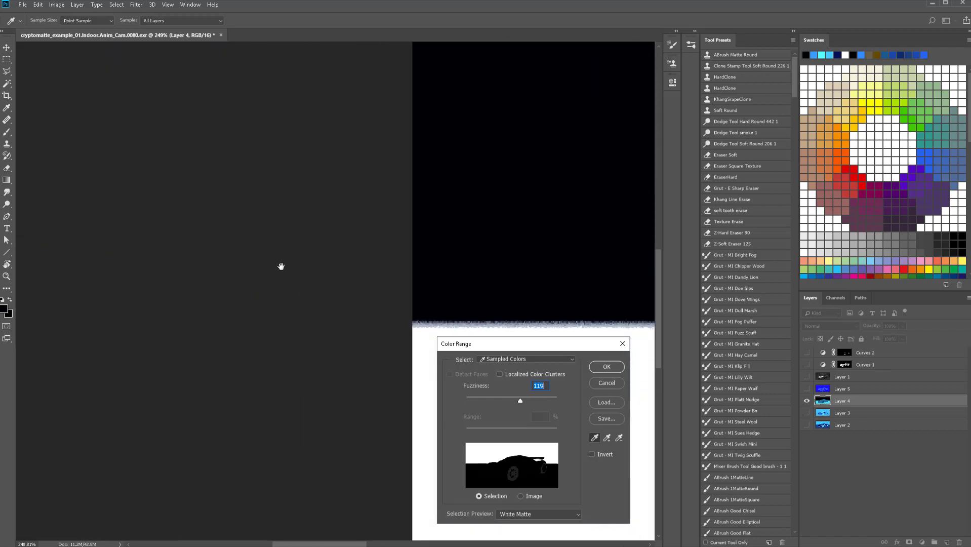
pyautogui.moveTo(513, 260); pyautogui.dragTo(270, 208)
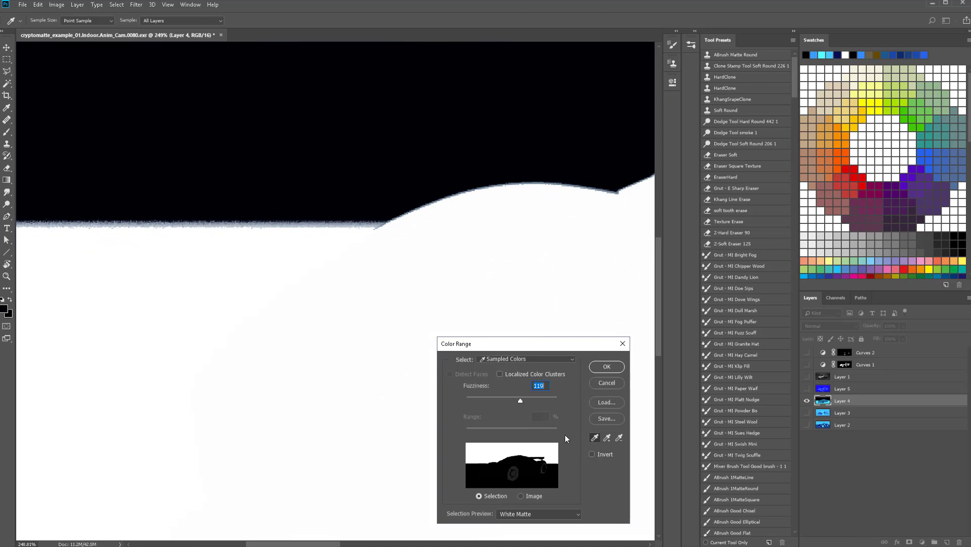
# Lower the Color Range fuzziness to 81 and apply the background selection
pyautogui.moveTo(521, 398); pyautogui.dragTo(513, 402)
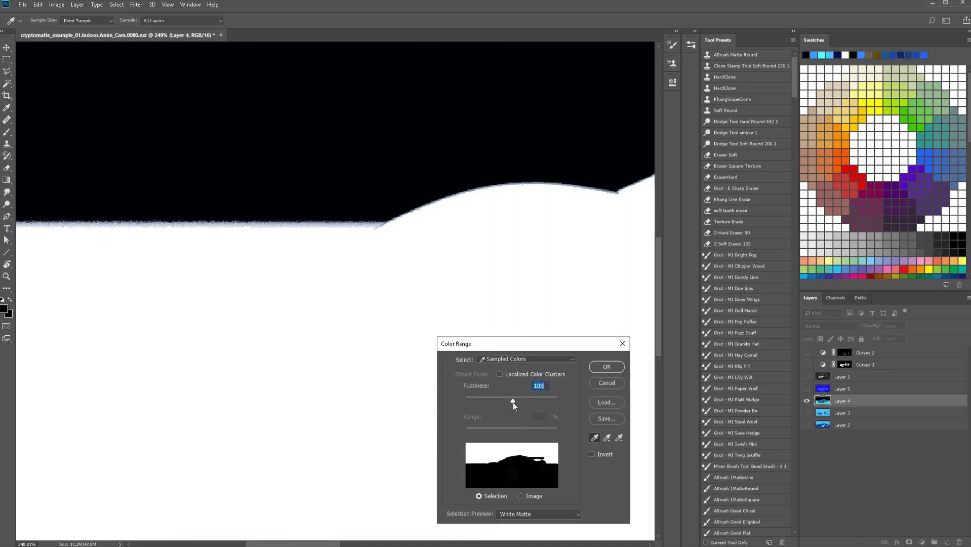
pyautogui.write('40')
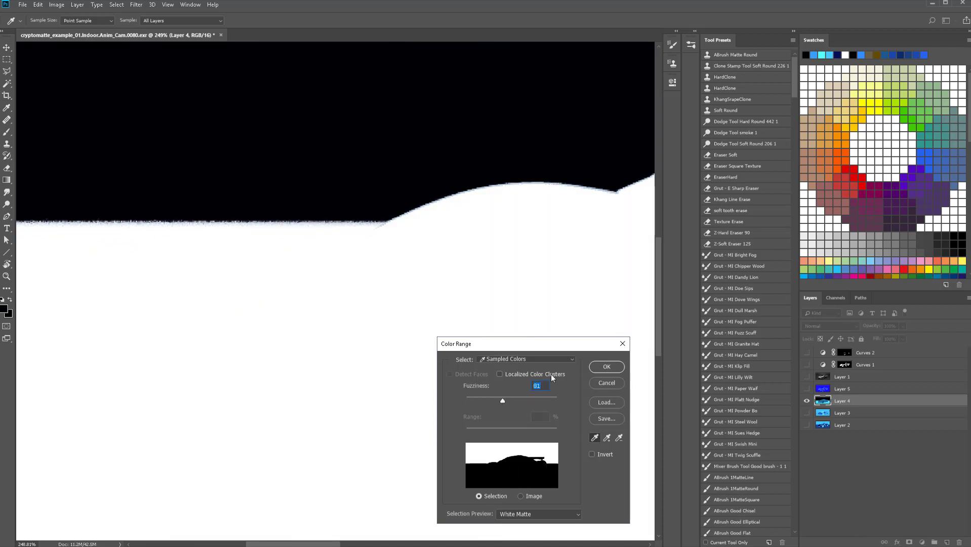
pyautogui.press('Return')
pyautogui.press('z')
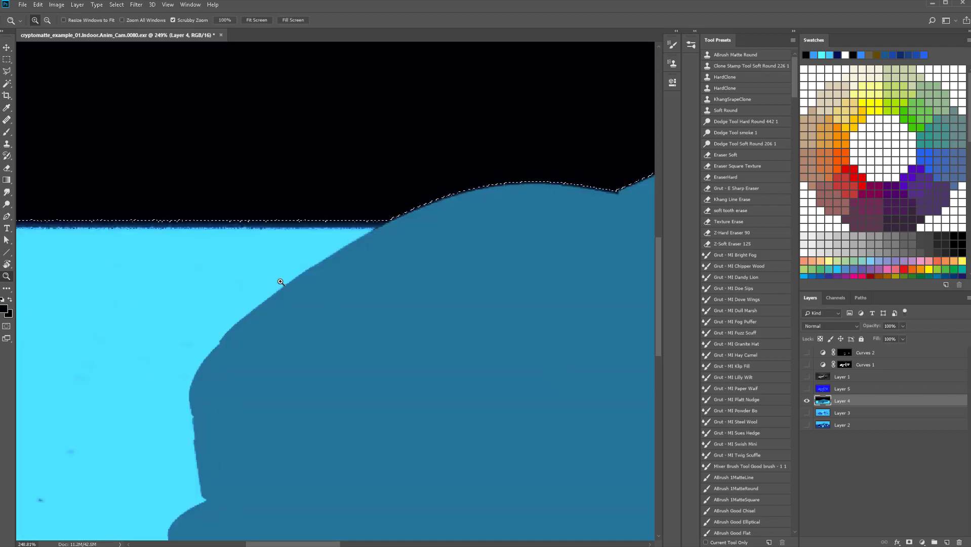
# Feather the background selection by 2 pixels
pyautogui.moveTo(219, 235); pyautogui.dragTo(403, 258)
pyautogui.click(136, 4)
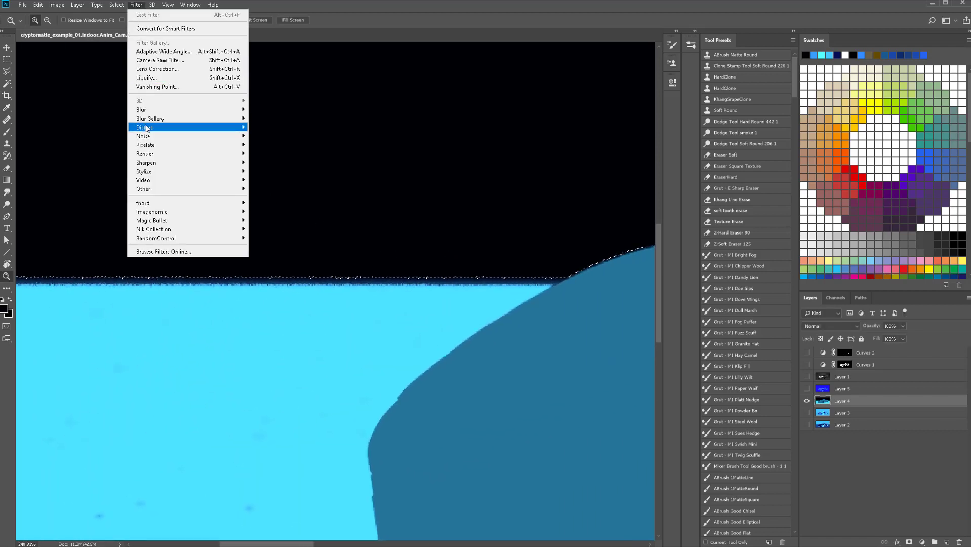
pyautogui.moveTo(121, 5)
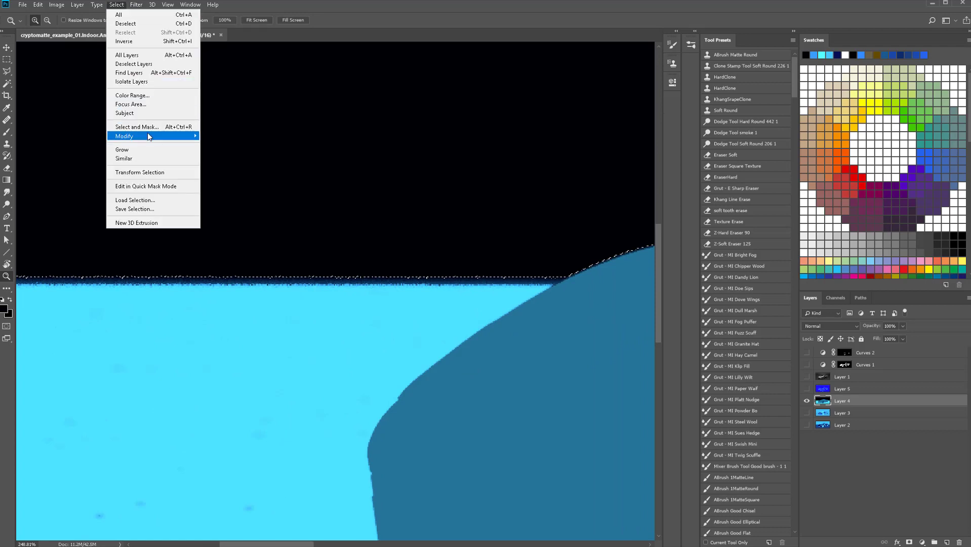
pyautogui.moveTo(148, 135)
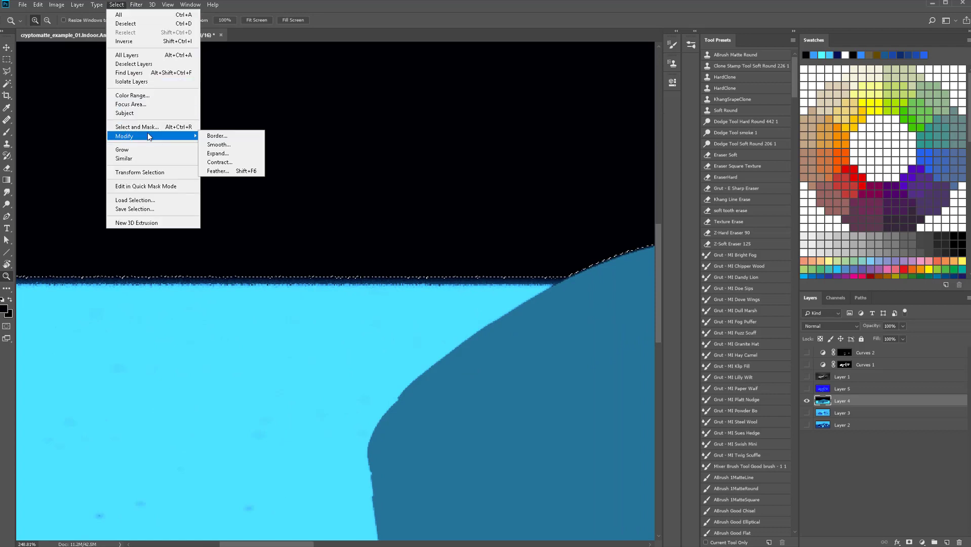
pyautogui.click(222, 170)
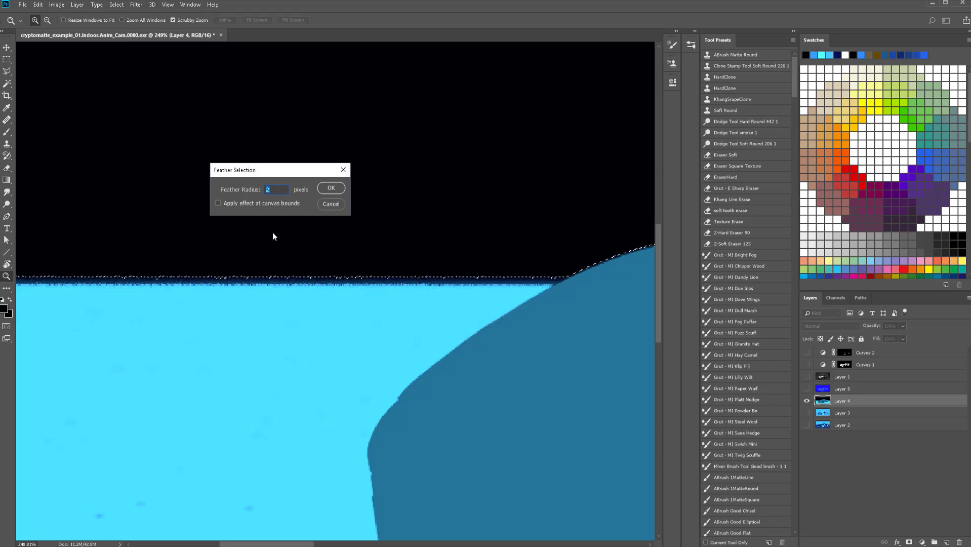
pyautogui.click(334, 189)
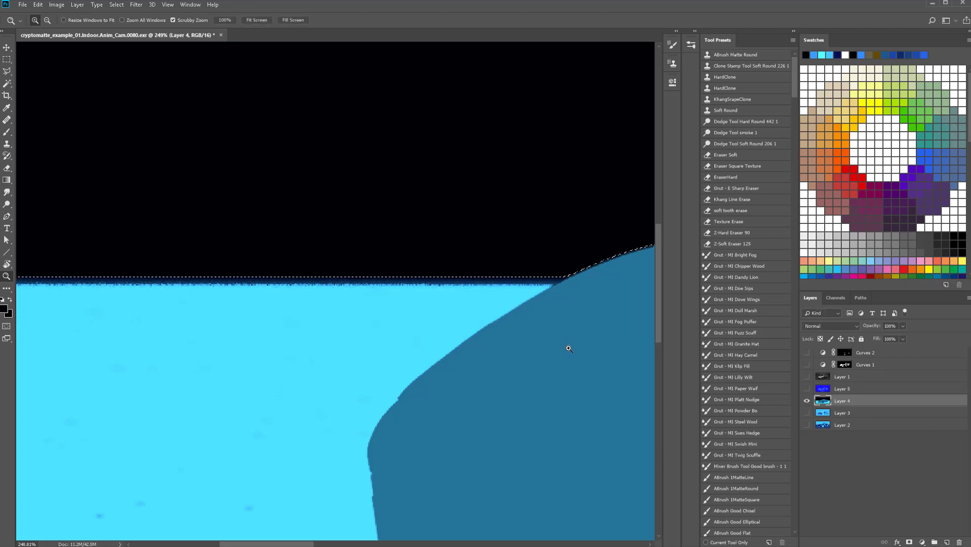
# Show Layer 1 and both Curves layers, and add a topmost Levels adjustment from the background selection with midtones at 0.85
pyautogui.click(870, 354)
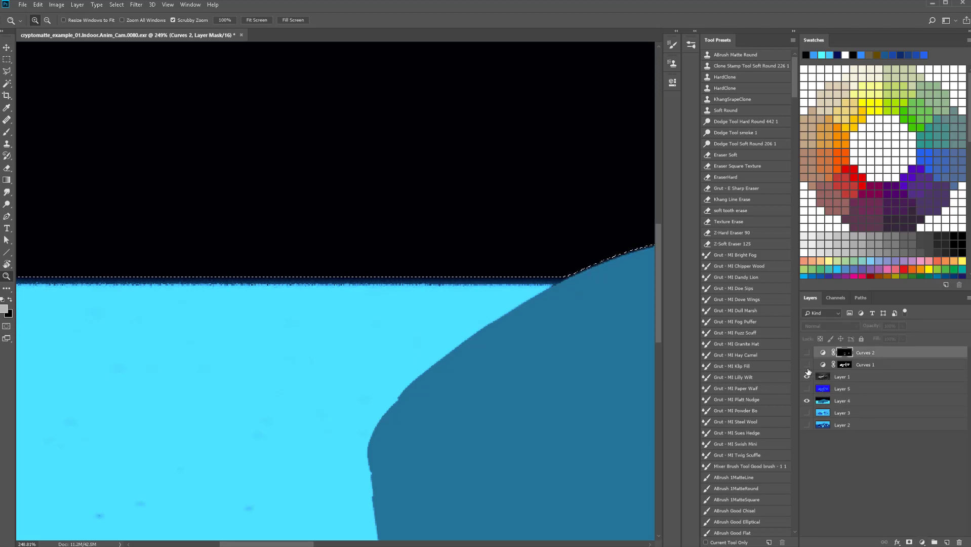
pyautogui.moveTo(808, 370); pyautogui.dragTo(807, 353)
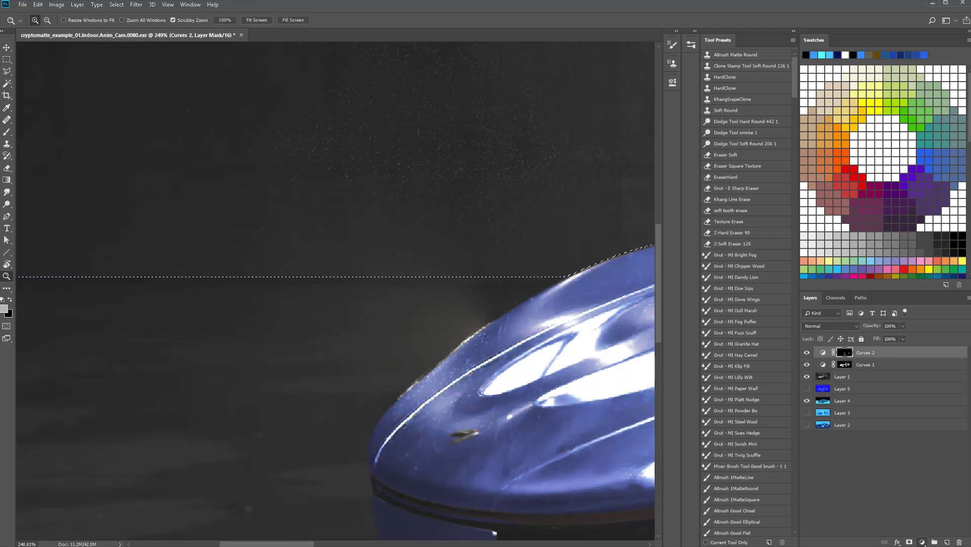
pyautogui.click(914, 372)
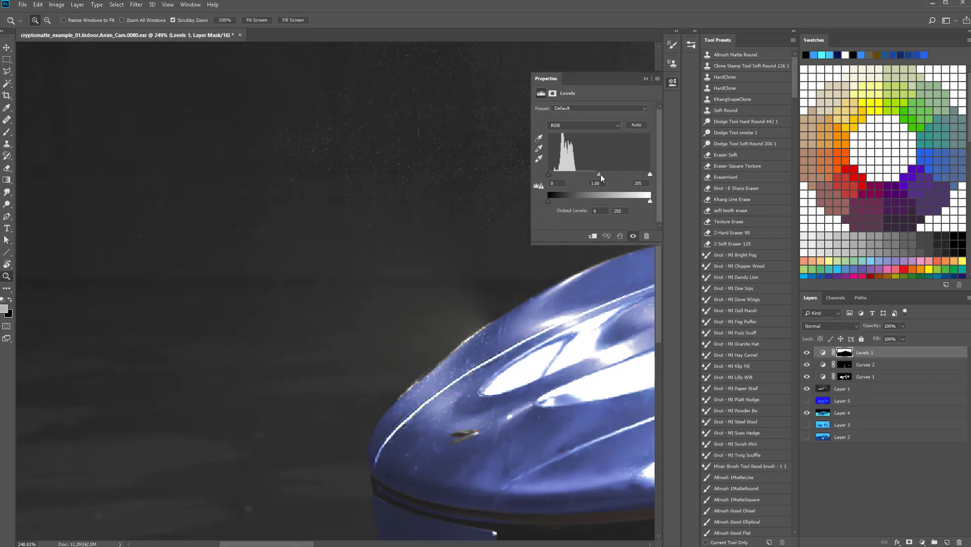
pyautogui.moveTo(600, 175); pyautogui.dragTo(637, 175)
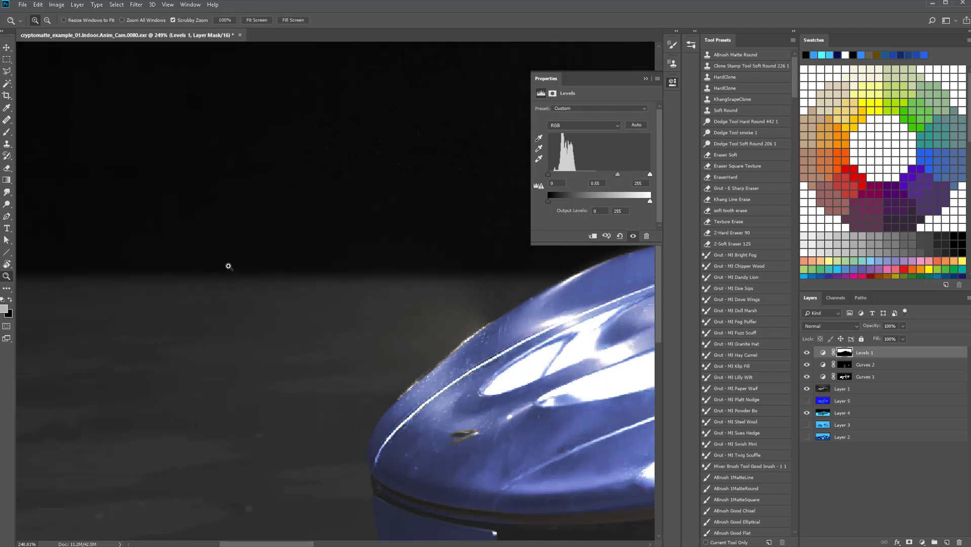
pyautogui.moveTo(617, 176)
pyautogui.mouseDown()
pyautogui.moveTo(597, 177)
pyautogui.moveTo(605, 183)
pyautogui.mouseUp()
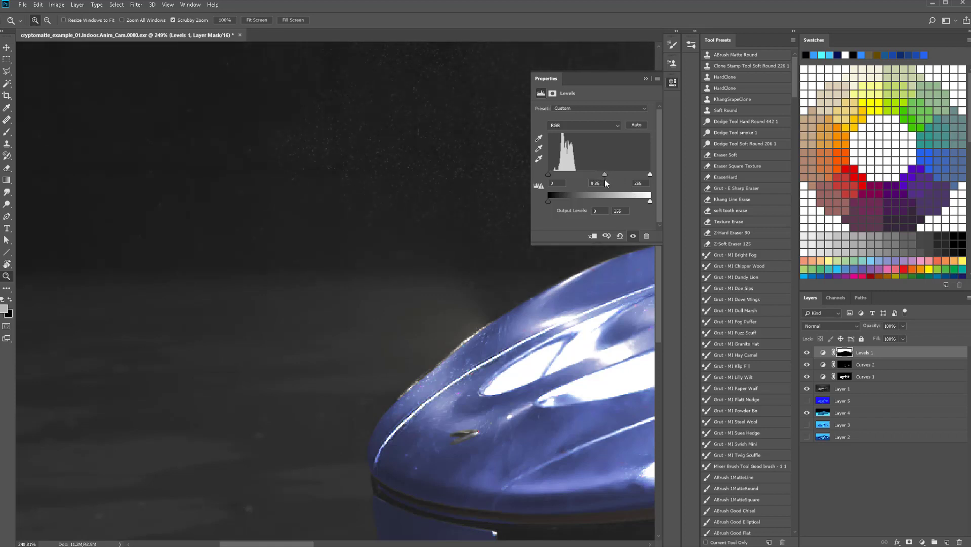
# Check the Levels 1 result on the whole image and close up at the car's hood, hiding the adjustment to compare
pyautogui.rightClick(215, 205)
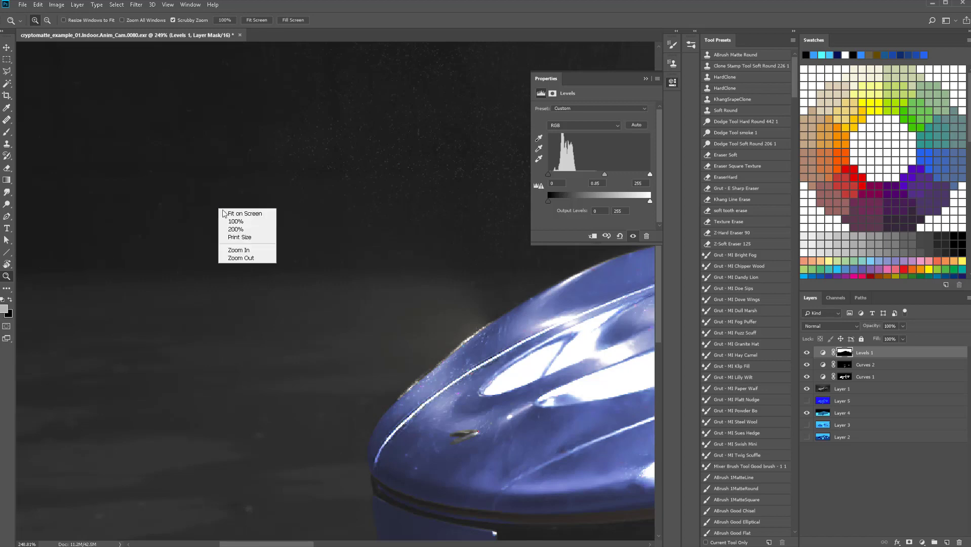
pyautogui.click(223, 213)
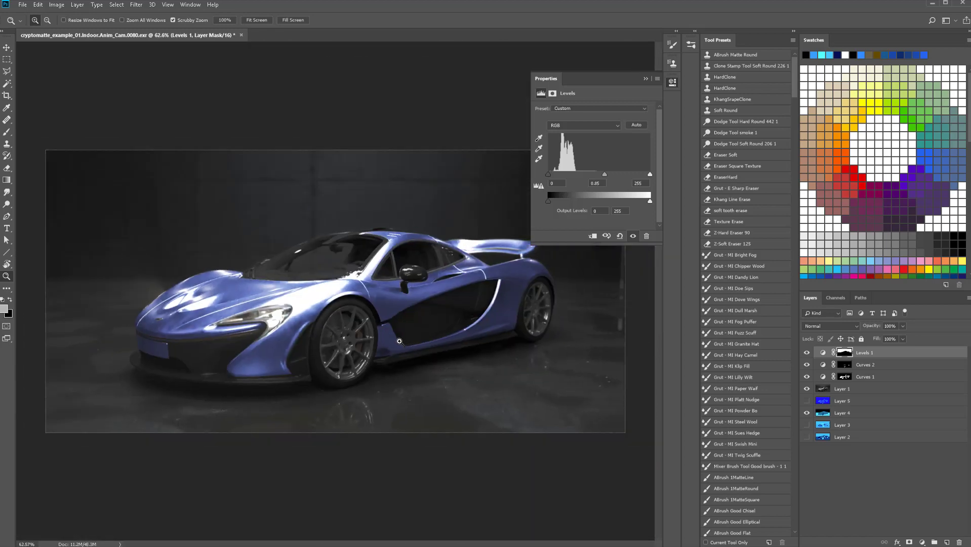
pyautogui.moveTo(119, 307); pyautogui.dragTo(176, 324)
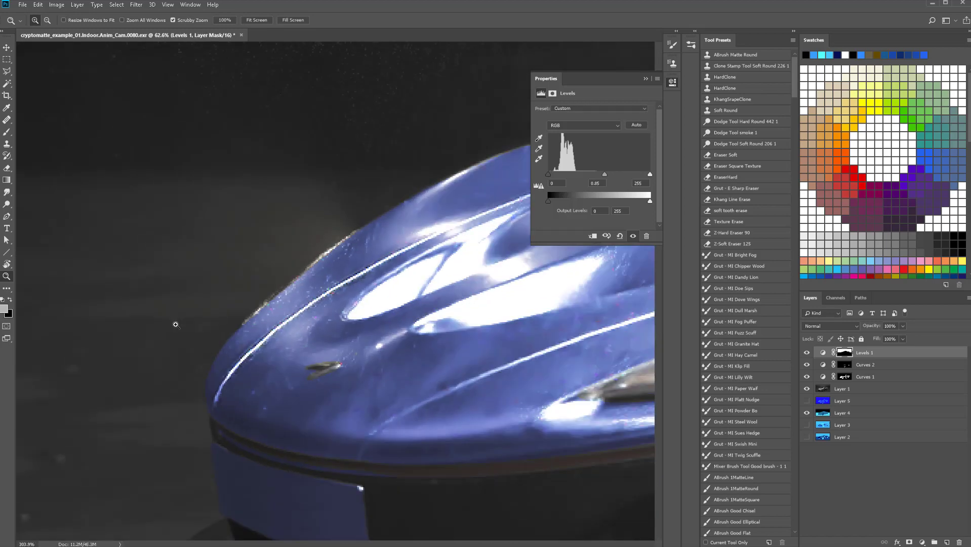
pyautogui.moveTo(382, 255); pyautogui.dragTo(325, 347)
pyautogui.click(806, 353)
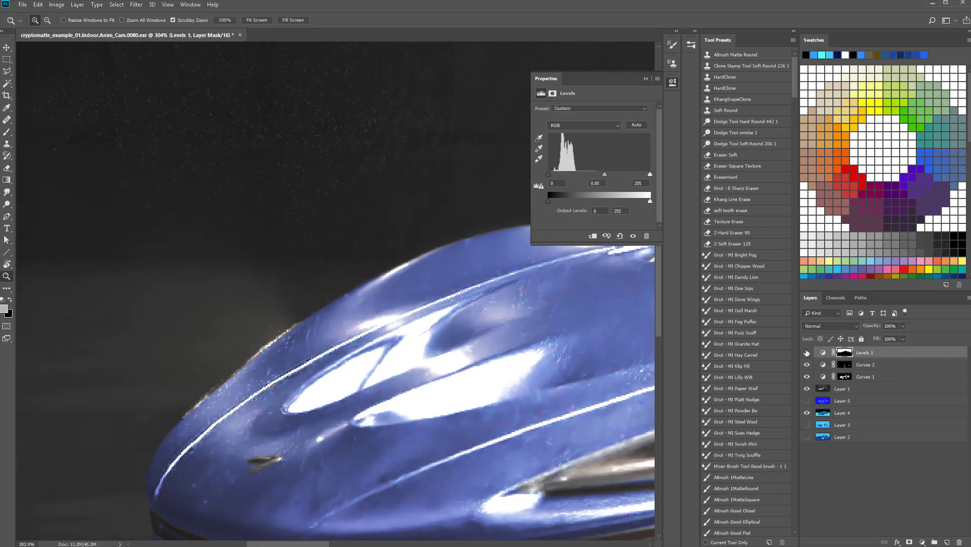
# Show the Levels 1 adjustment again with the whole image in view, and collapse its properties
pyautogui.click(806, 353)
pyautogui.rightClick(346, 241)
pyautogui.click(357, 245)
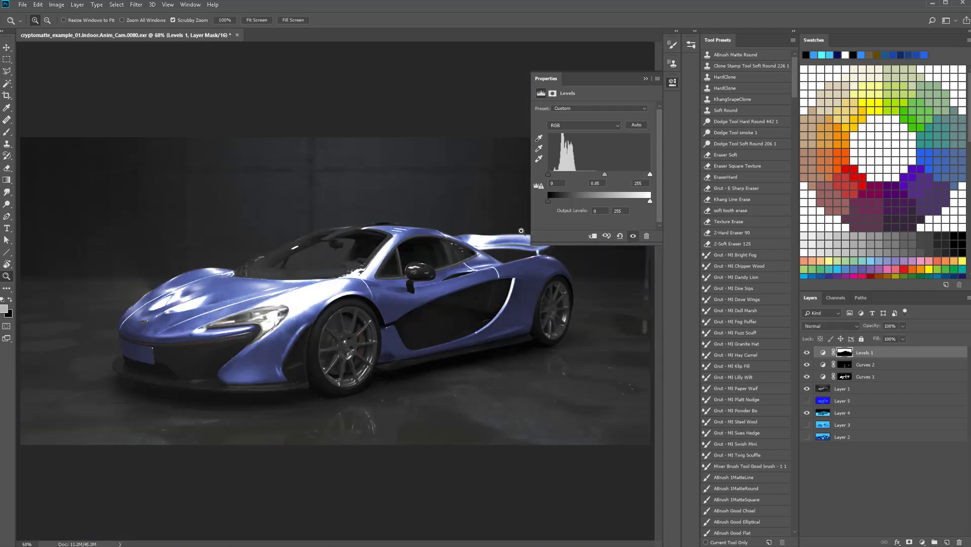
pyautogui.click(671, 83)
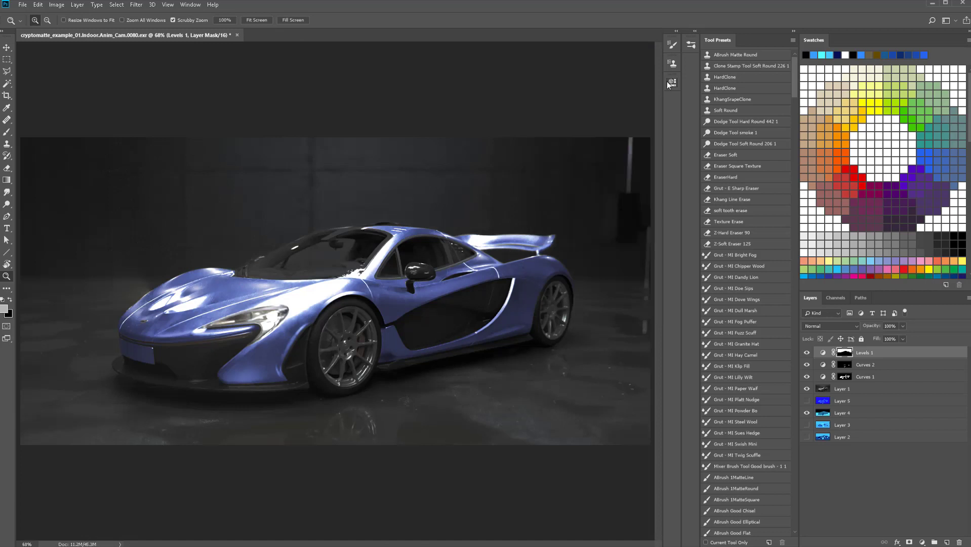
# Flip the canvas horizontally and back twice to check the graded car render
pyautogui.hotkey('ctrl', 'shift', 'h')
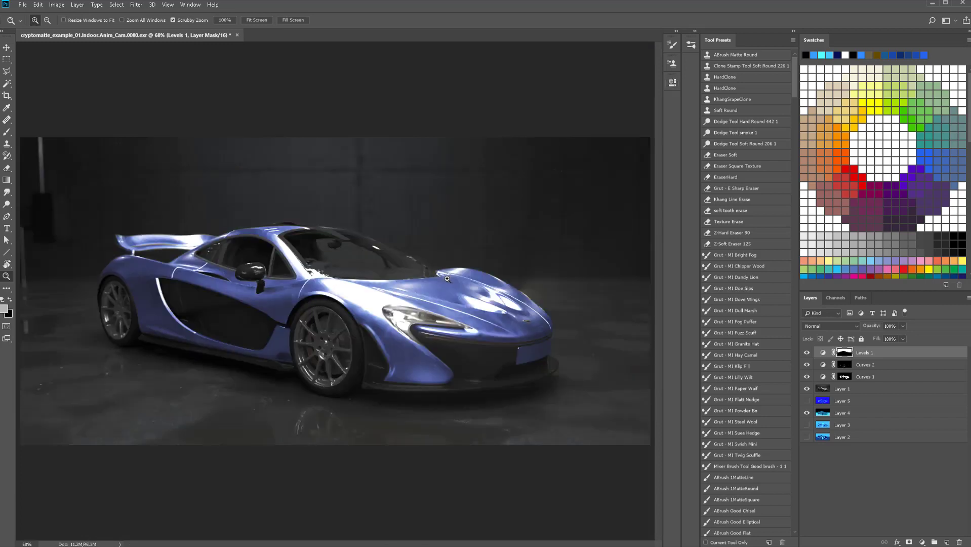
pyautogui.hotkey('ctrl', 'shift', 'h')
pyautogui.hotkey('ctrl', 'shift', 'h')
pyautogui.hotkey('ctrl', 'shift', 'h')
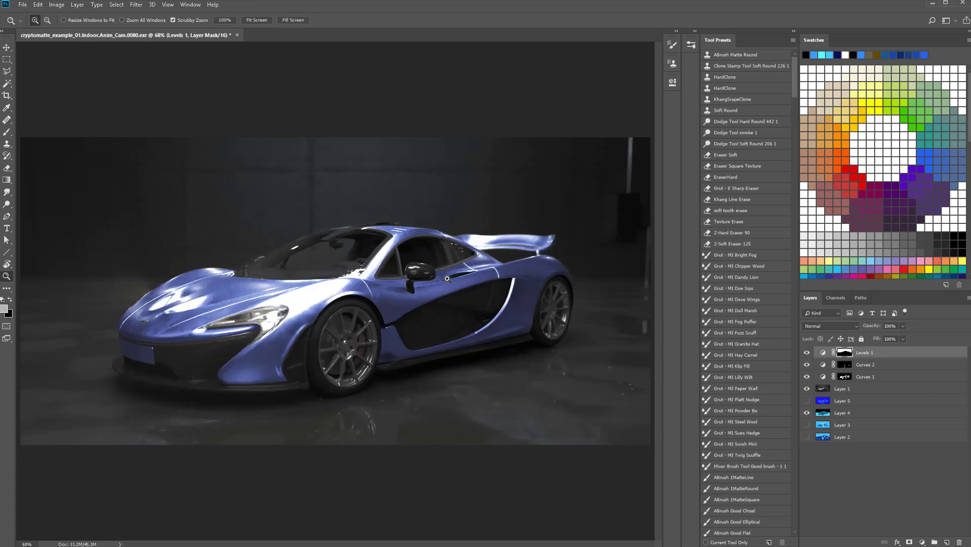
# Compare the background with and without the Levels 1 adjustment by toggling its visibility twice
pyautogui.click(805, 351)
pyautogui.click(805, 351)
pyautogui.click(805, 350)
pyautogui.click(805, 351)
# Hide Levels 1, both Curves layers and Layer 1, and examine the Cryptomatte layers beneath them one by one
pyautogui.moveTo(805, 351); pyautogui.dragTo(806, 396)
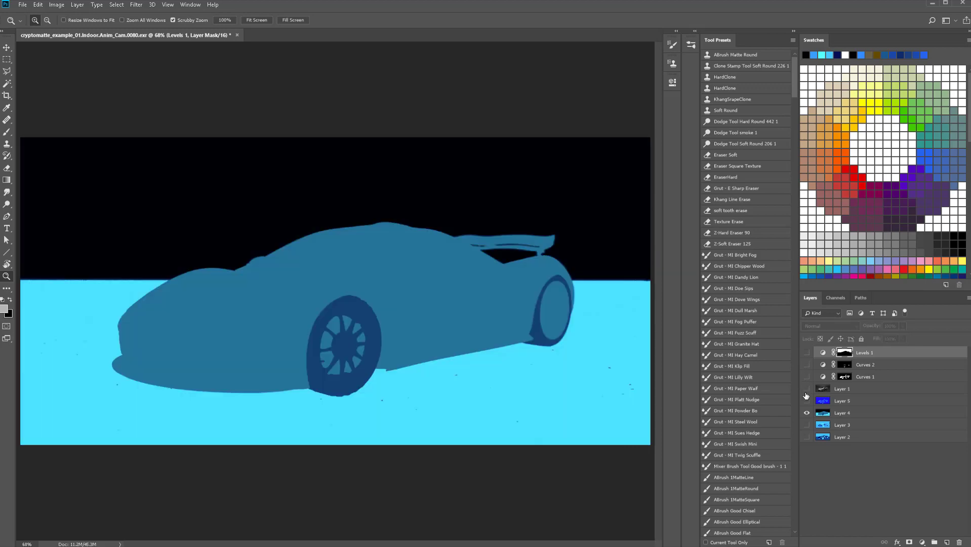
pyautogui.click(806, 402)
pyautogui.click(805, 401)
pyautogui.click(806, 425)
pyautogui.click(807, 415)
pyautogui.click(806, 426)
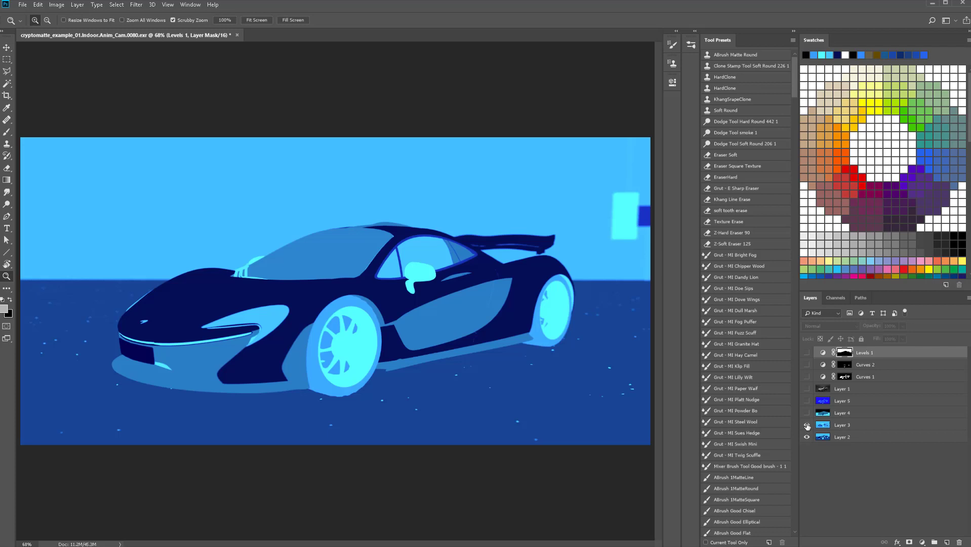
# Make Layers 3, 4 and 5 visible, along with Layer 1, both Curves adjustments and Levels 1
pyautogui.click(807, 426)
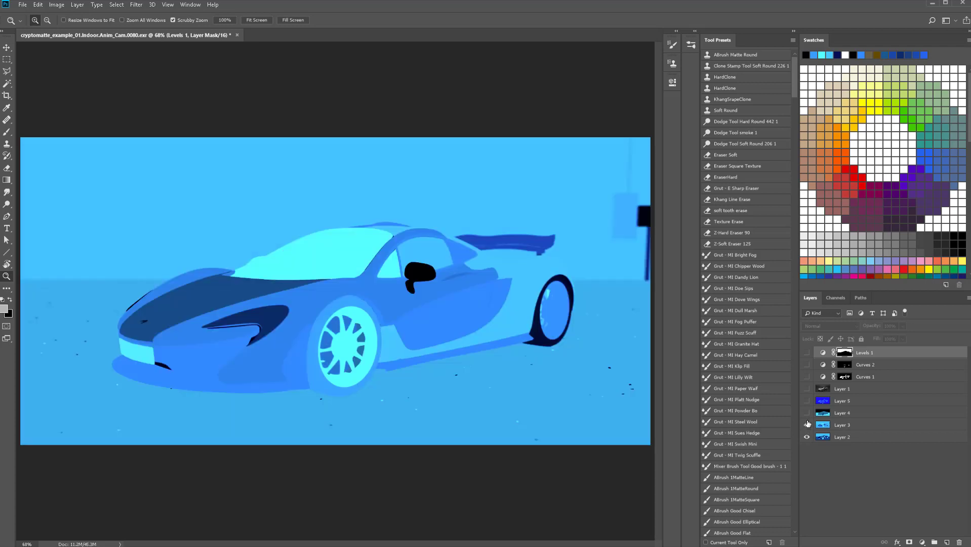
pyautogui.click(807, 413)
pyautogui.click(807, 401)
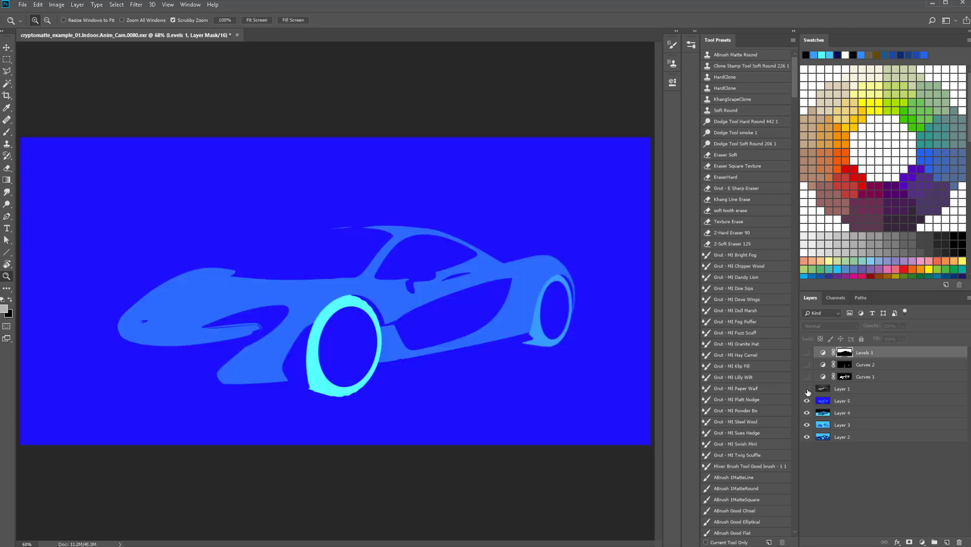
pyautogui.click(807, 388)
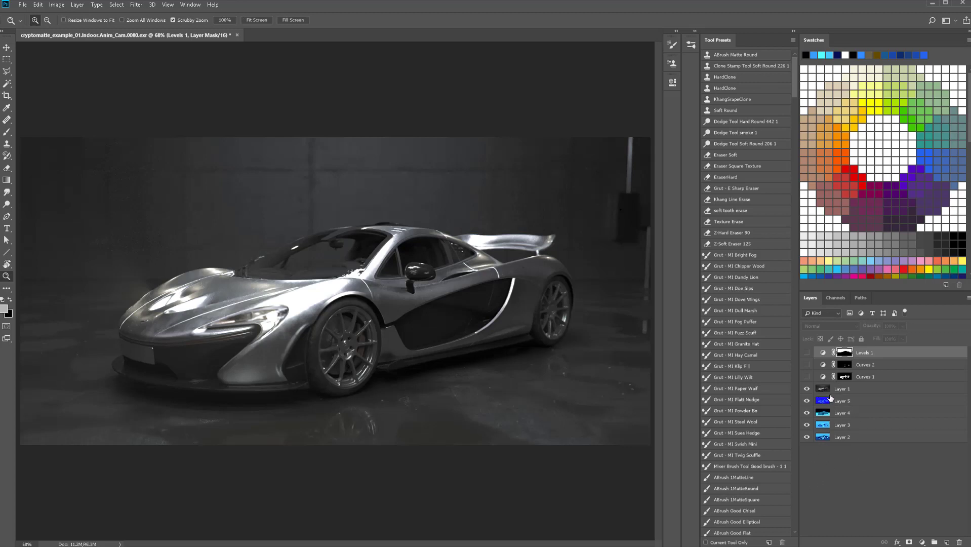
pyautogui.click(806, 389)
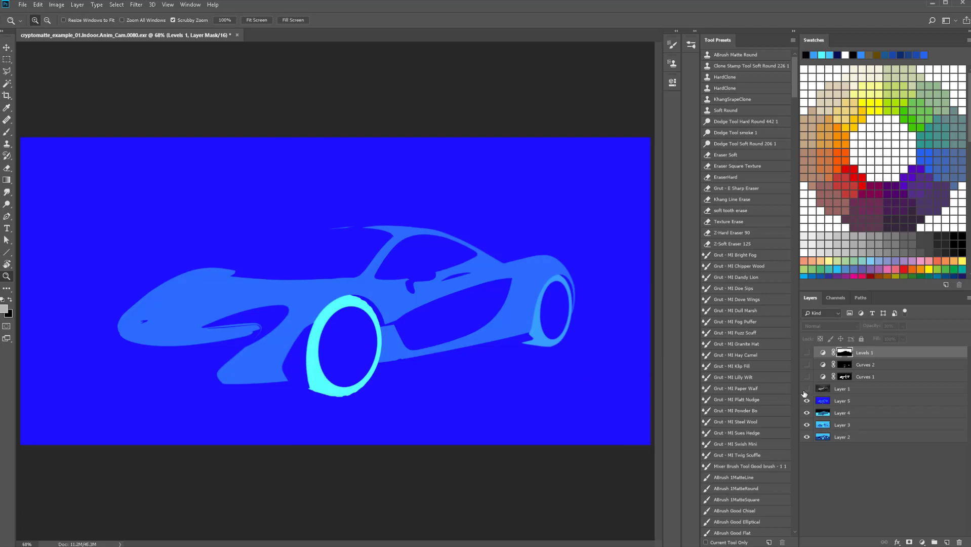
pyautogui.moveTo(804, 394); pyautogui.dragTo(808, 354)
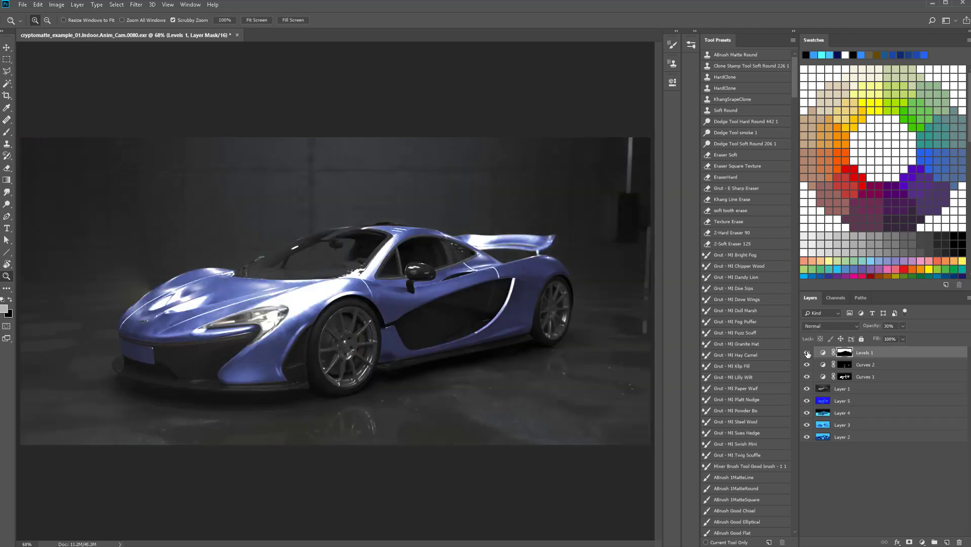